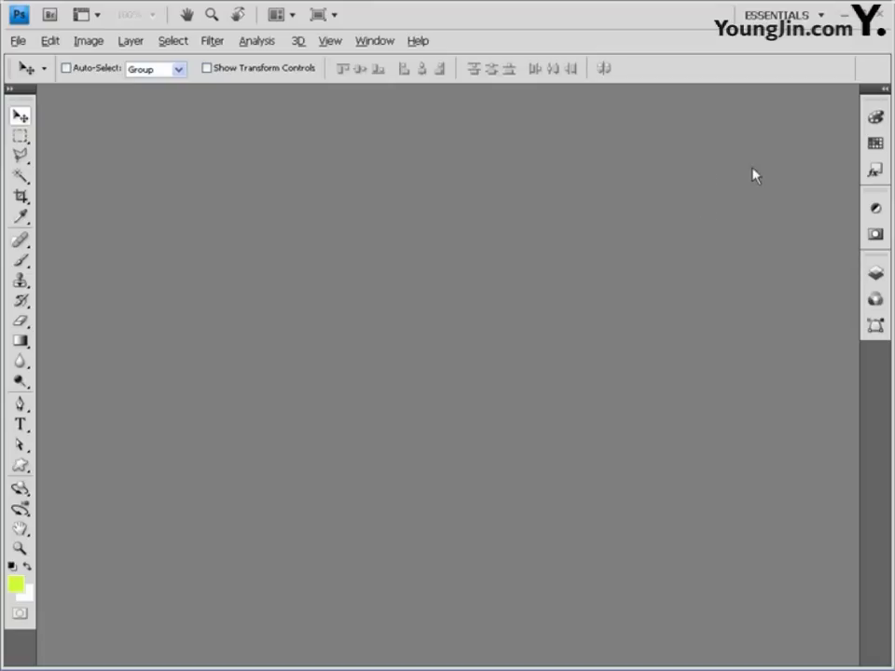
- Create a new 600 × 400 pixel document with a white background and detach it into a floating window
click(17, 41)
click(30, 56)
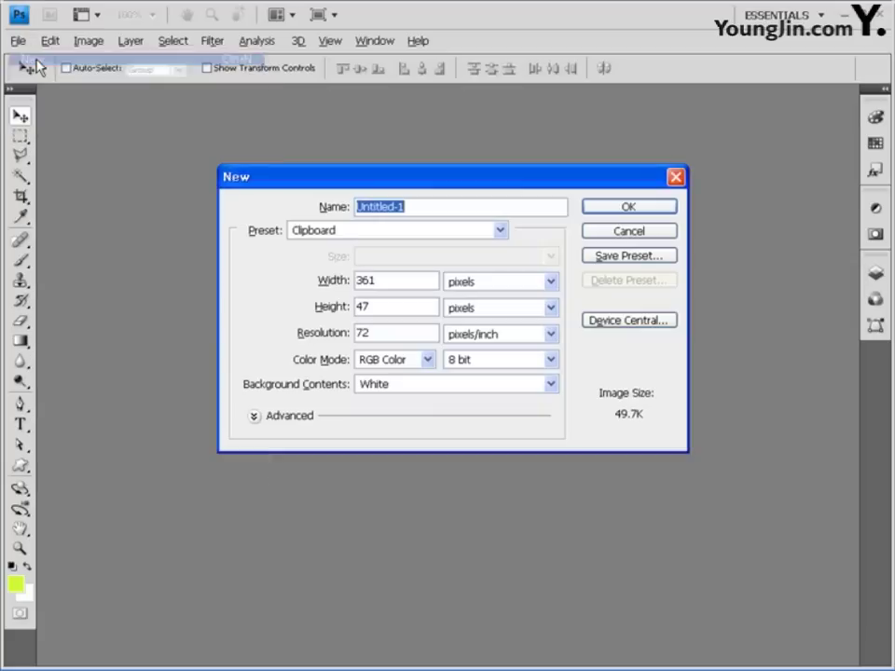
drag(411, 284, 298, 279)
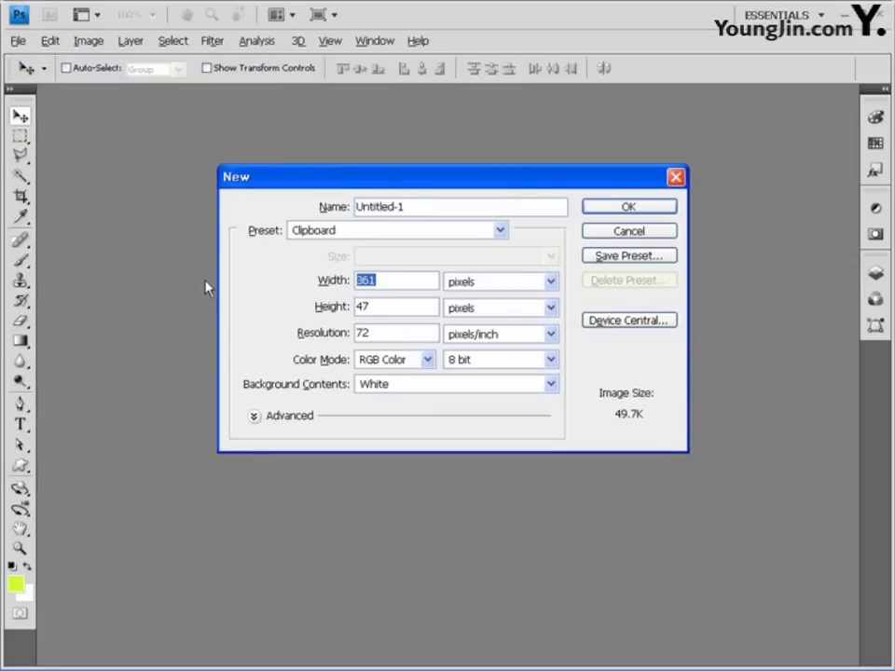
text(600)
key(Tab)
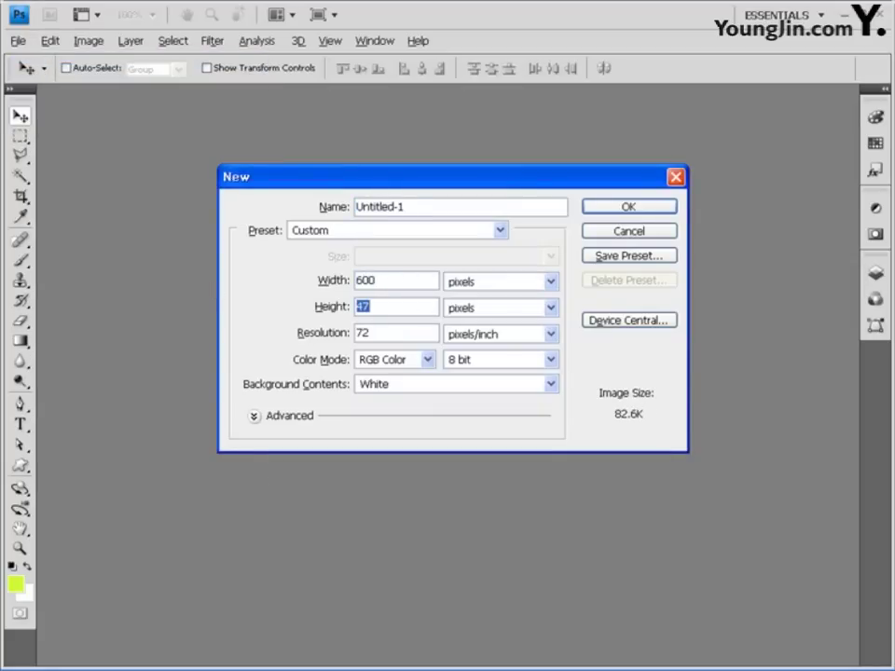
text(400)
key(Tab)
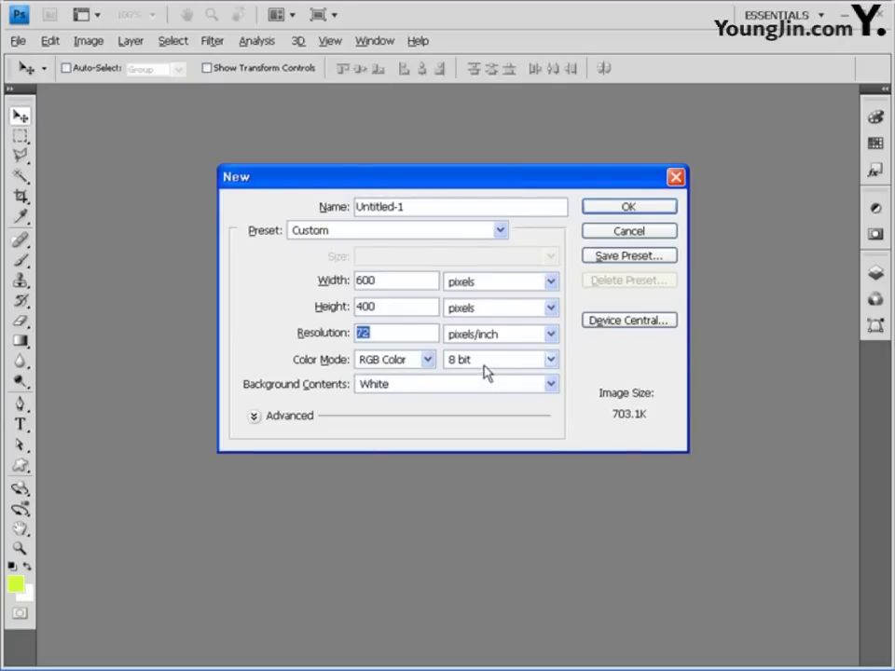
click(630, 207)
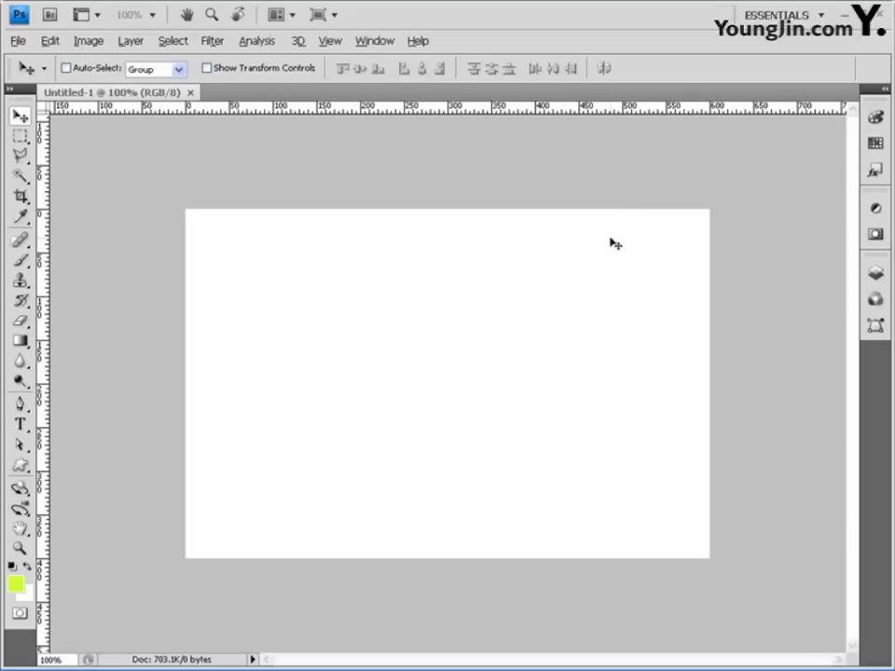
drag(159, 93, 313, 169)
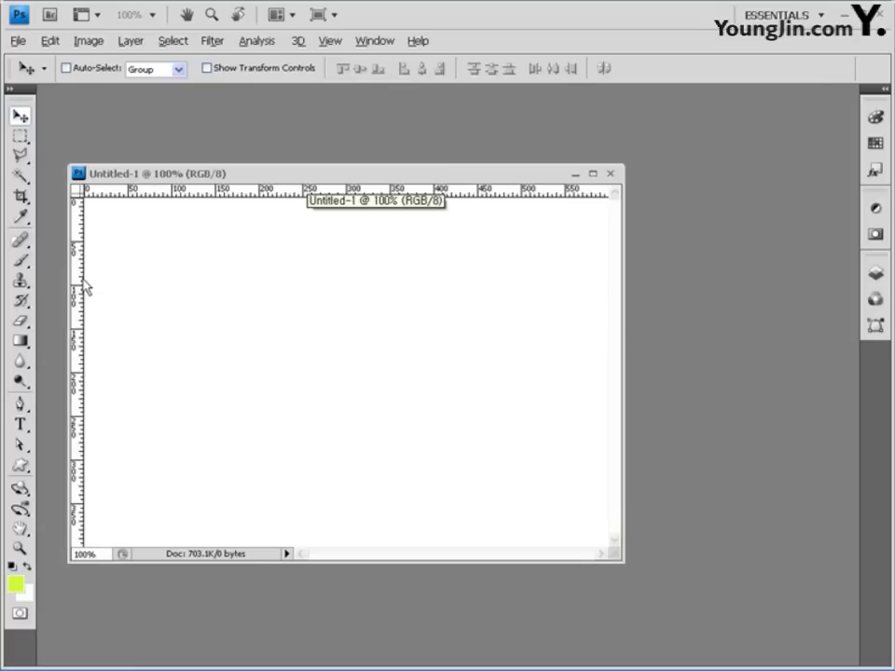
- Add vertical guides at 100, 200, 300, 400 and 500 px and horizontal guides at 100, 200 and 300 px
drag(79, 280, 171, 274)
drag(79, 270, 258, 268)
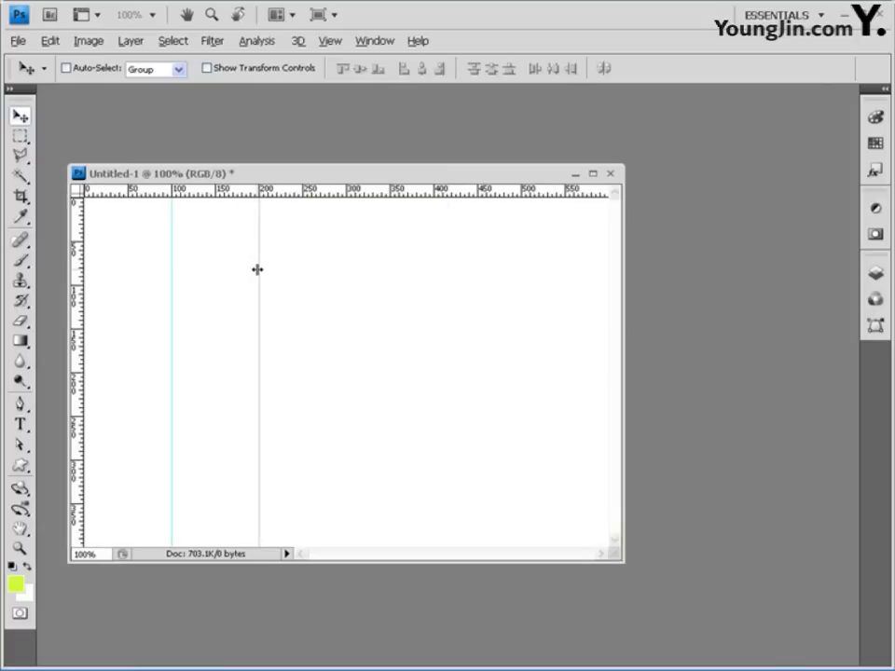
drag(79, 253, 347, 254)
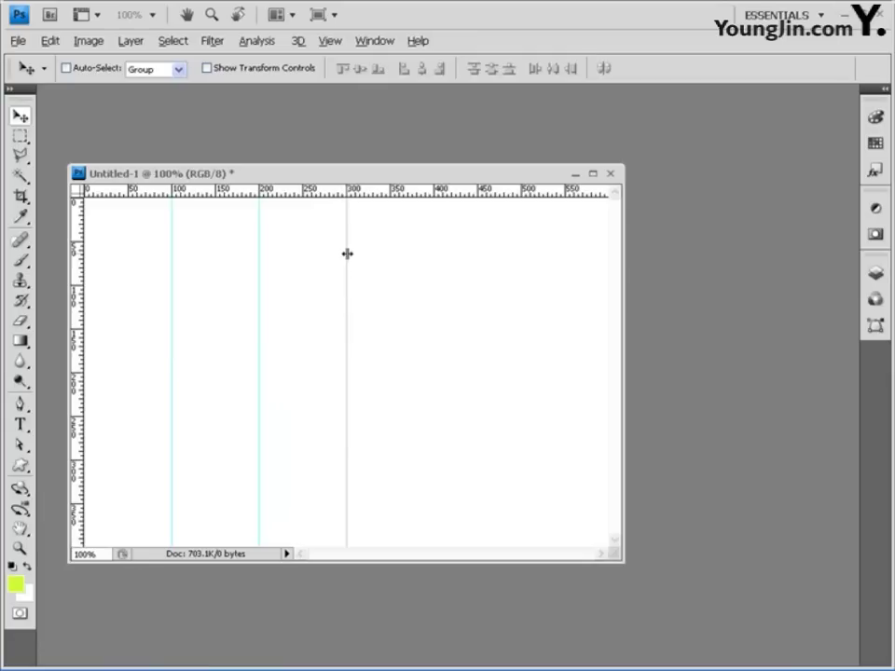
drag(79, 254, 433, 250)
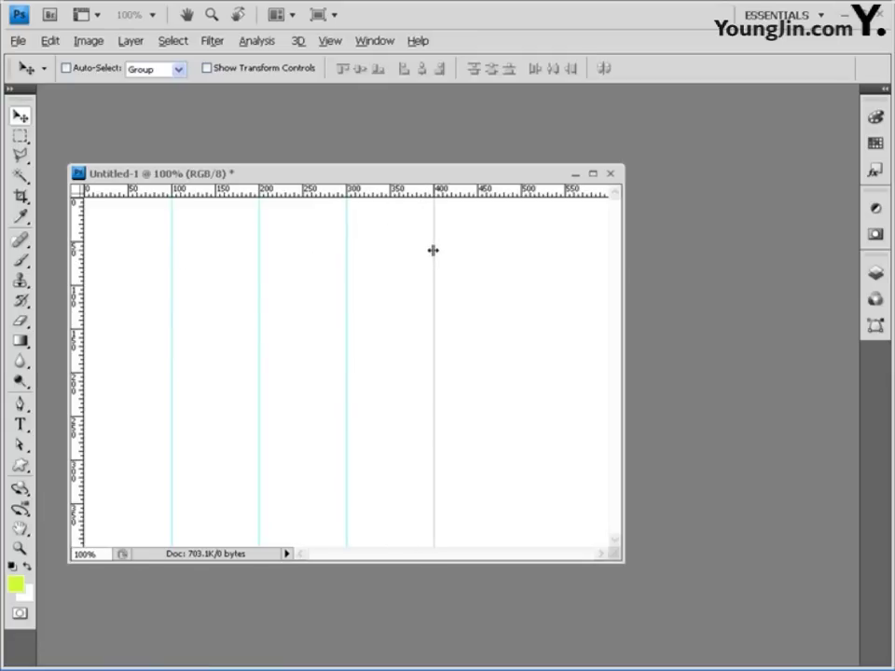
drag(82, 252, 521, 241)
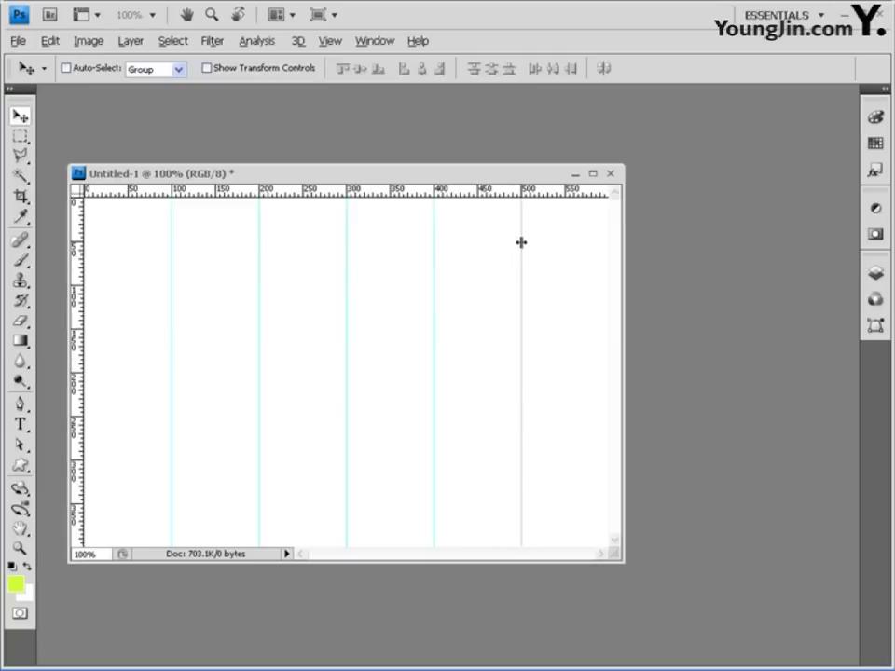
drag(370, 194, 362, 285)
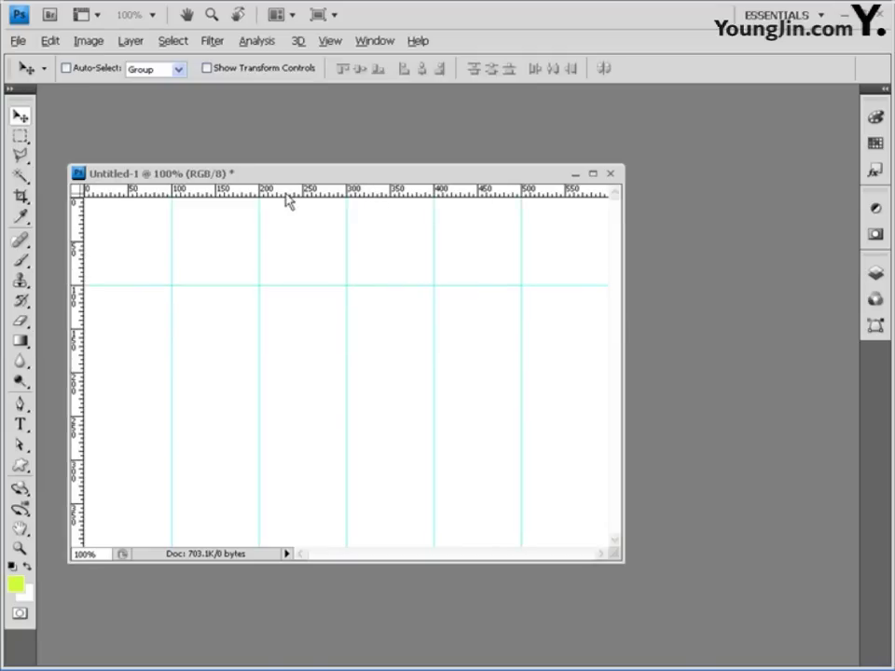
drag(299, 196, 296, 460)
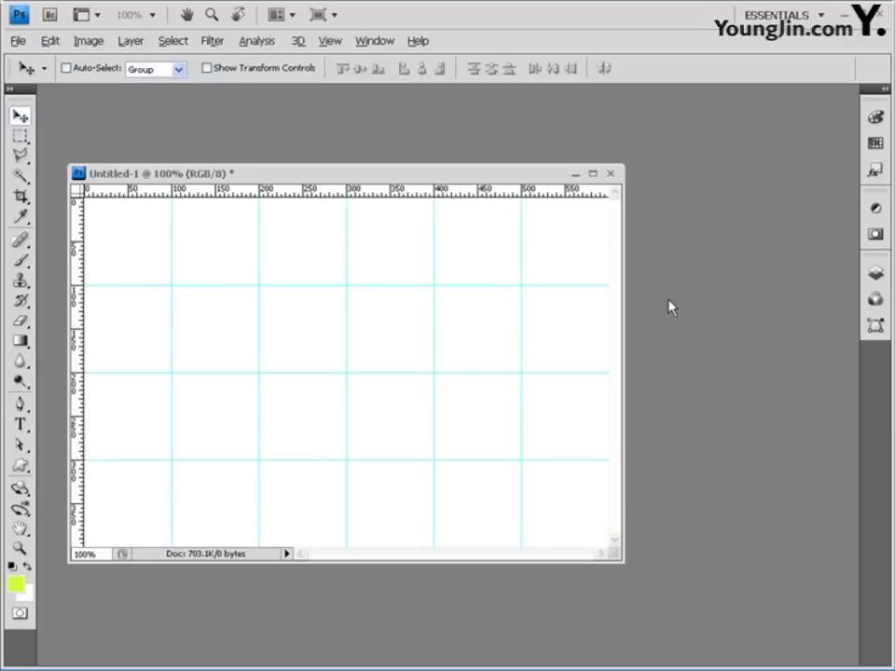
- Save the document to the desktop in Photoshop format, named with the candidate's number and name followed by -4
click(18, 40)
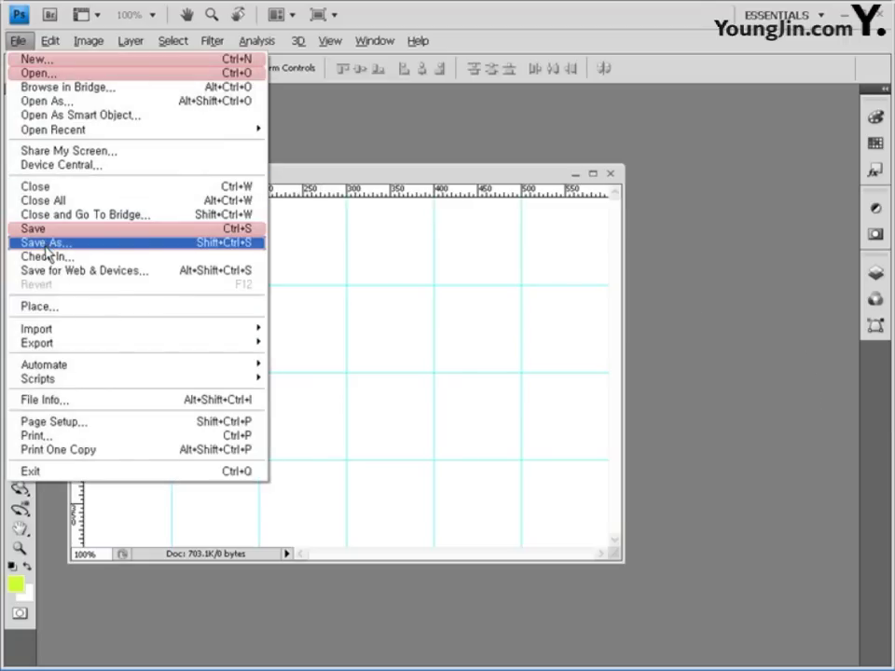
click(47, 245)
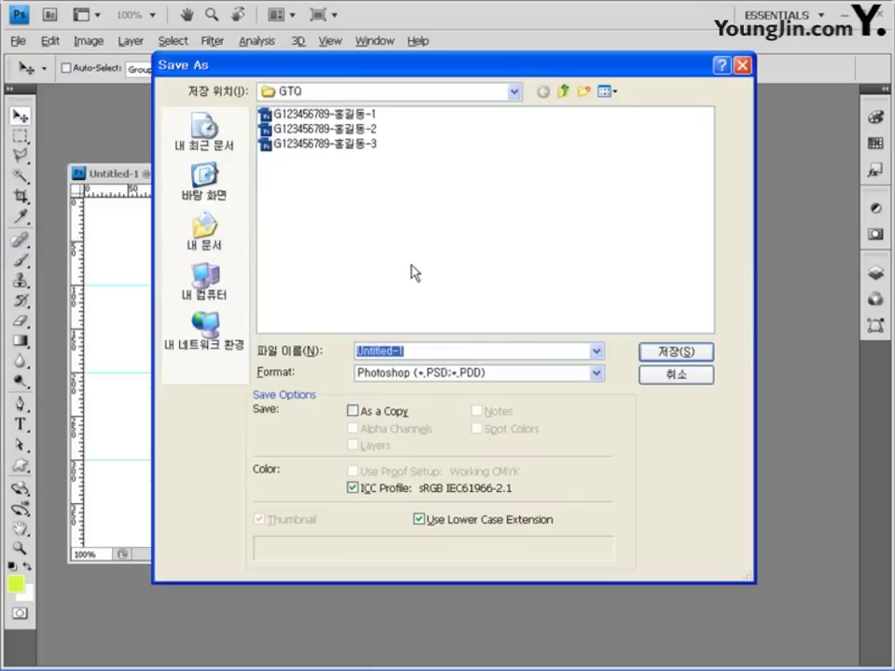
click(214, 176)
click(317, 203)
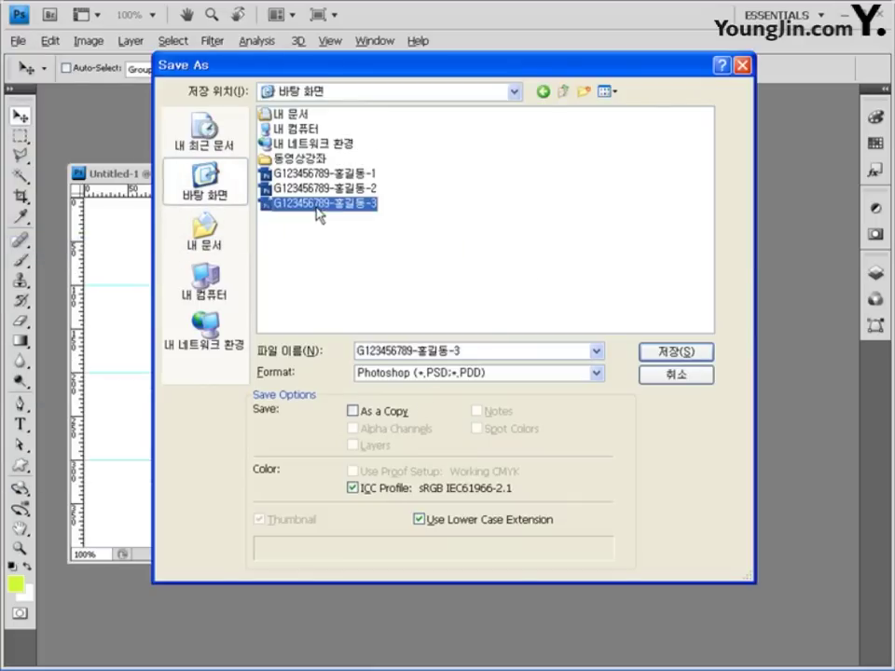
double_click(366, 352)
drag(358, 351, 417, 364)
double_click(417, 351)
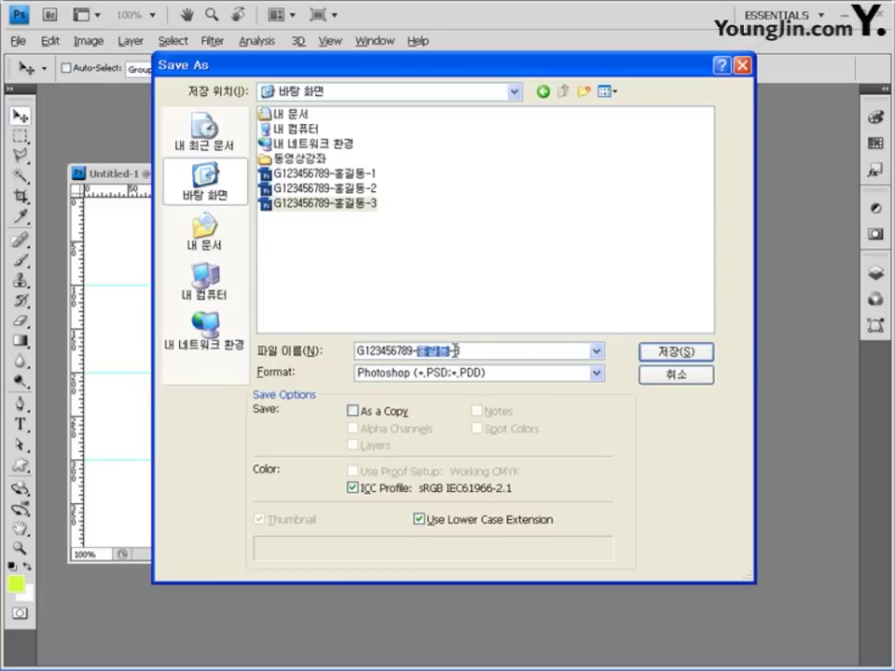
click(553, 353)
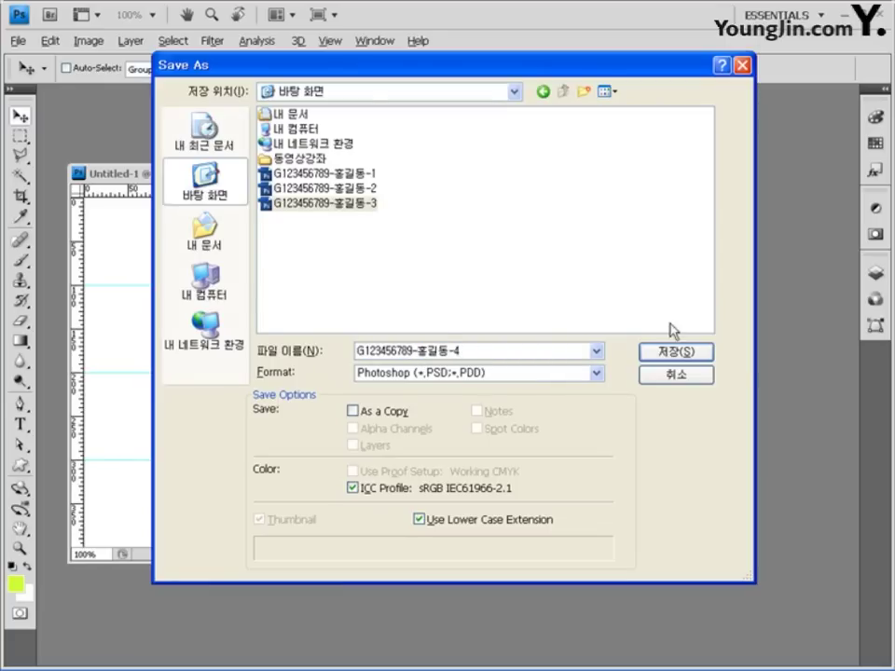
click(676, 351)
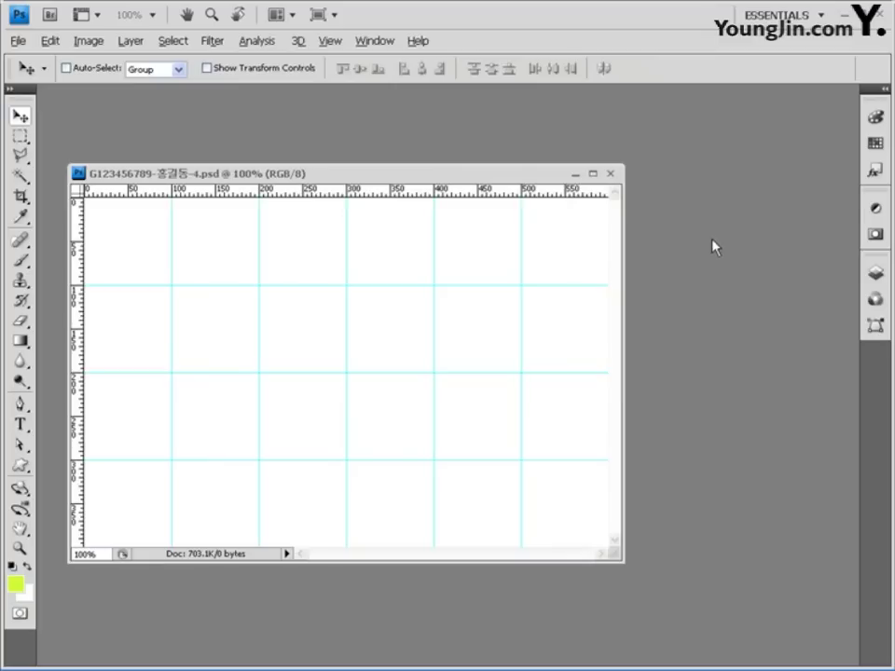
- Create a second new document measuring 60 × 60 pixels with a white background
click(31, 44)
click(40, 58)
drag(381, 280, 276, 290)
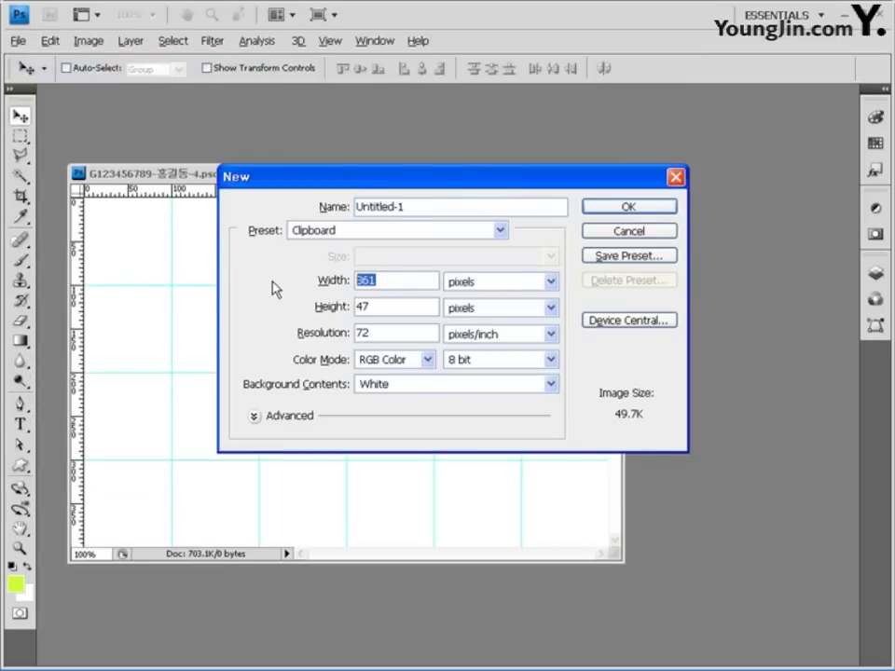
text(60)
key(Tab)
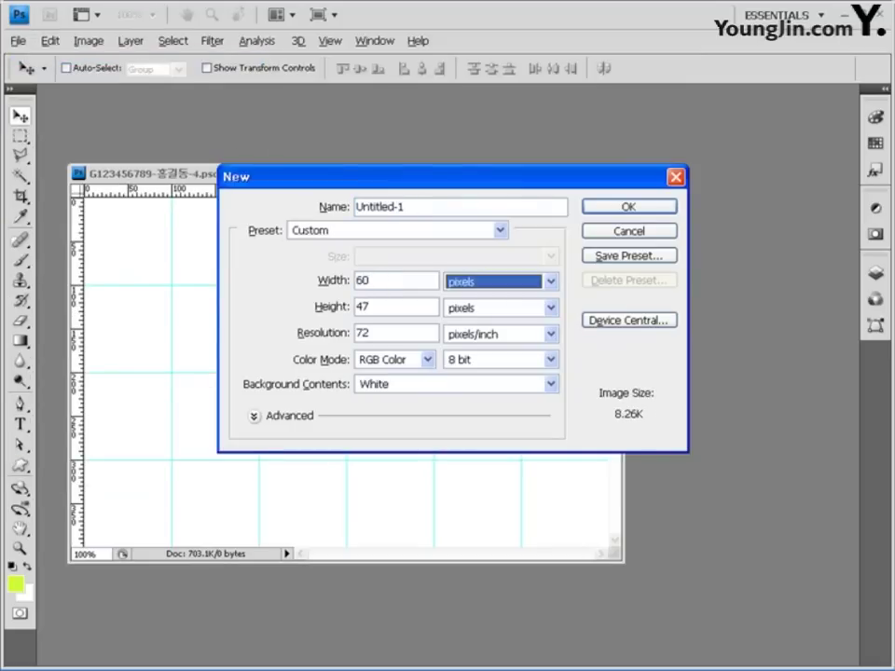
key(Tab)
text(60)
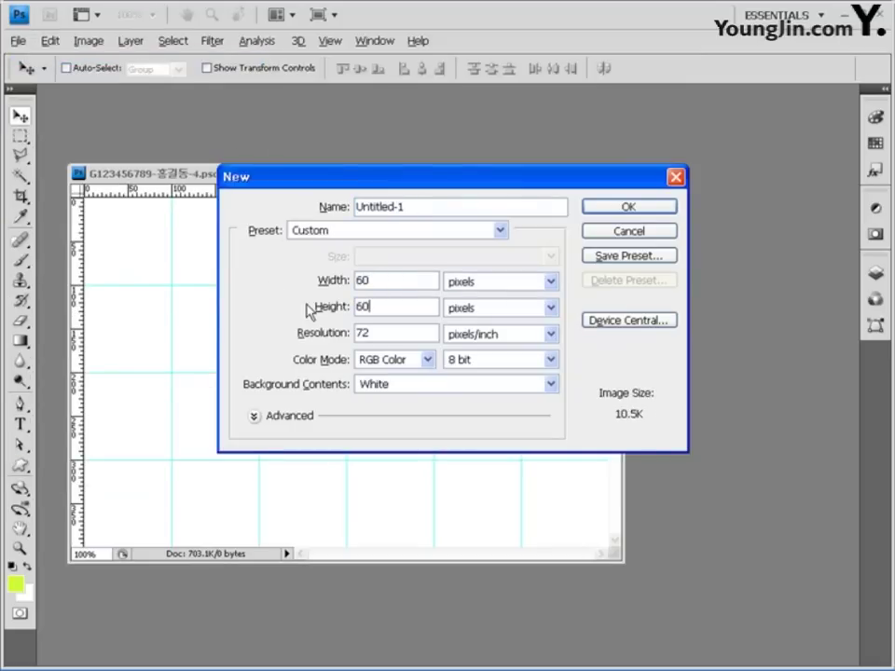
click(651, 208)
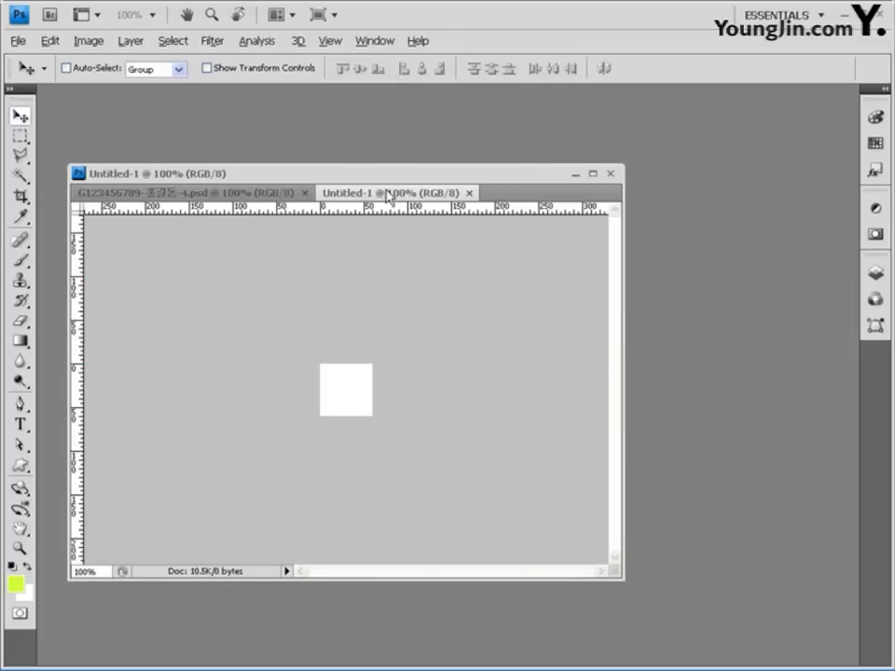
- Detach the 60 × 60 px document into its own window, enlarge the view to 300%, and arrange both document windows
drag(385, 192, 593, 247)
drag(523, 174, 516, 132)
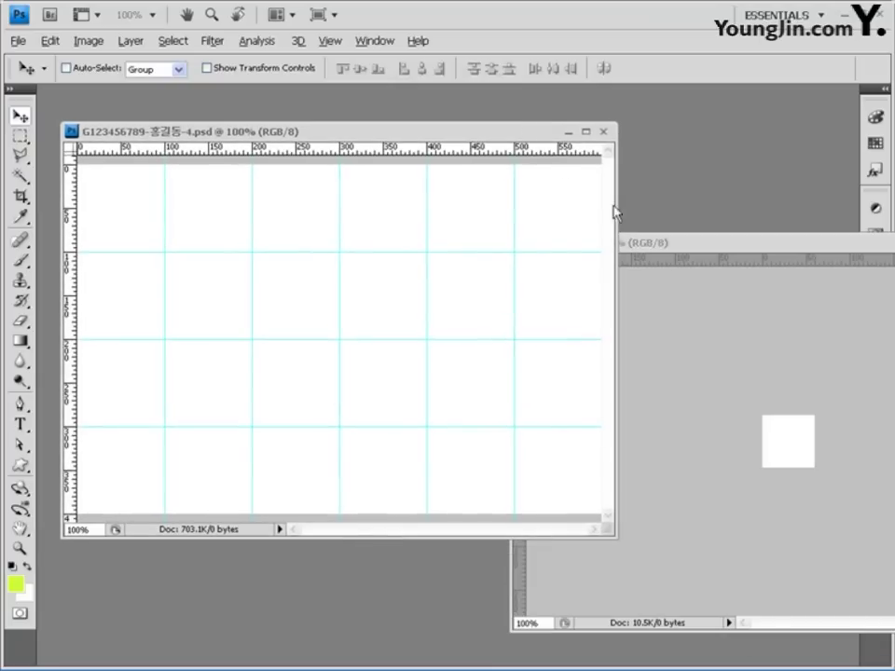
drag(674, 248, 552, 230)
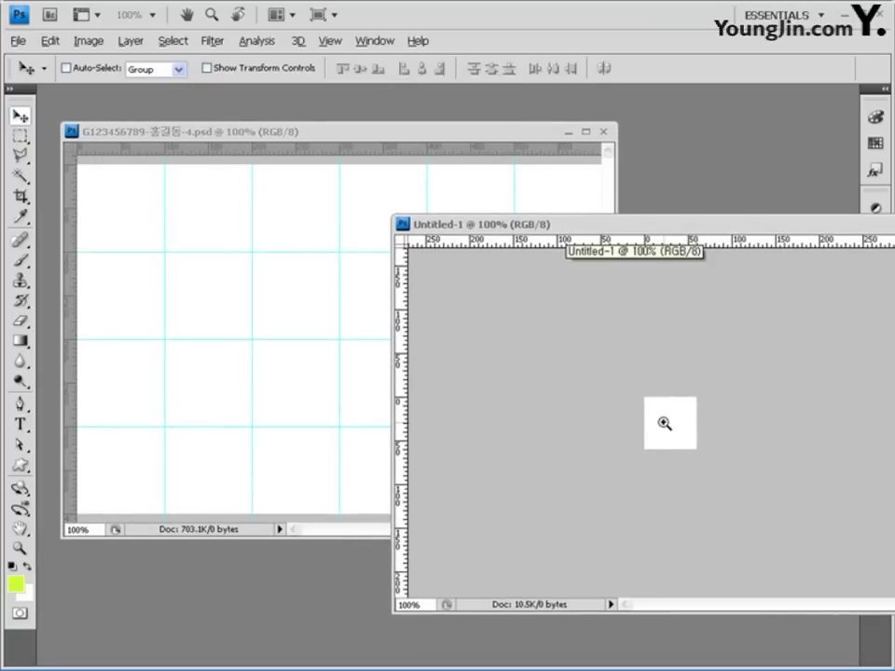
ctrl+click(694, 419)
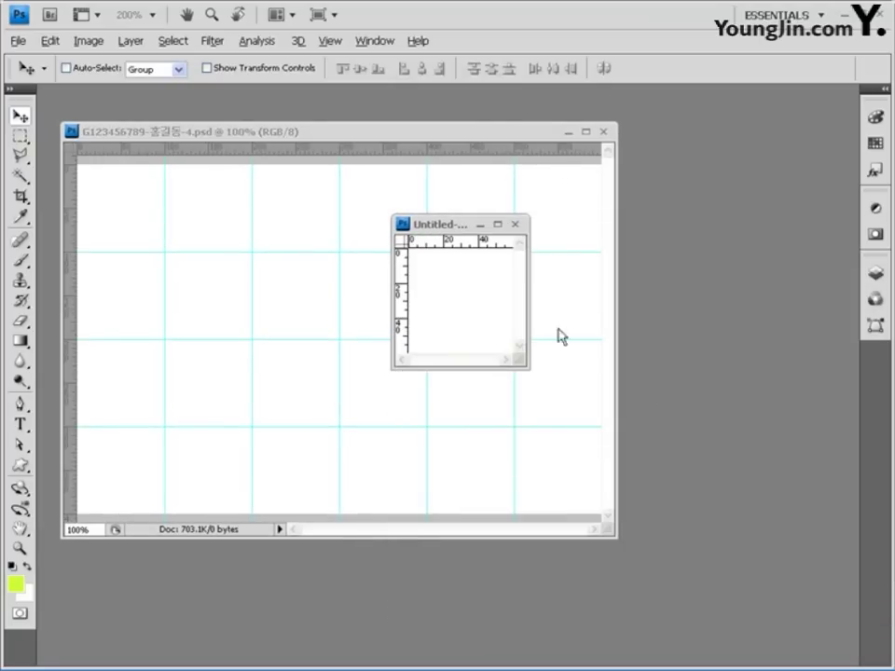
ctrl+click(473, 290)
drag(575, 423, 679, 493)
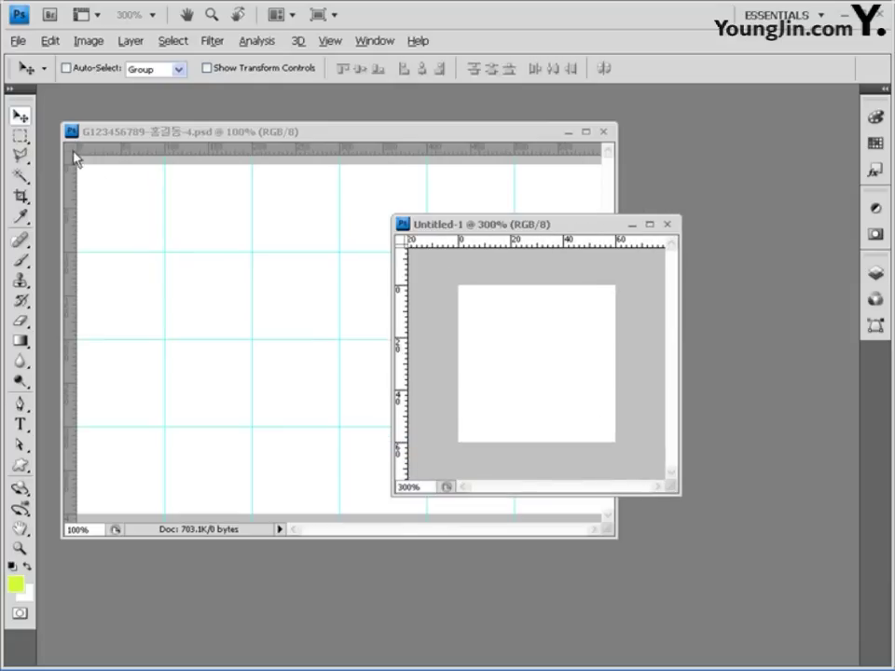
- Place guides along the edges and centre lines of a centred square selection about 46 px wide in the small document, and deselect
click(20, 135)
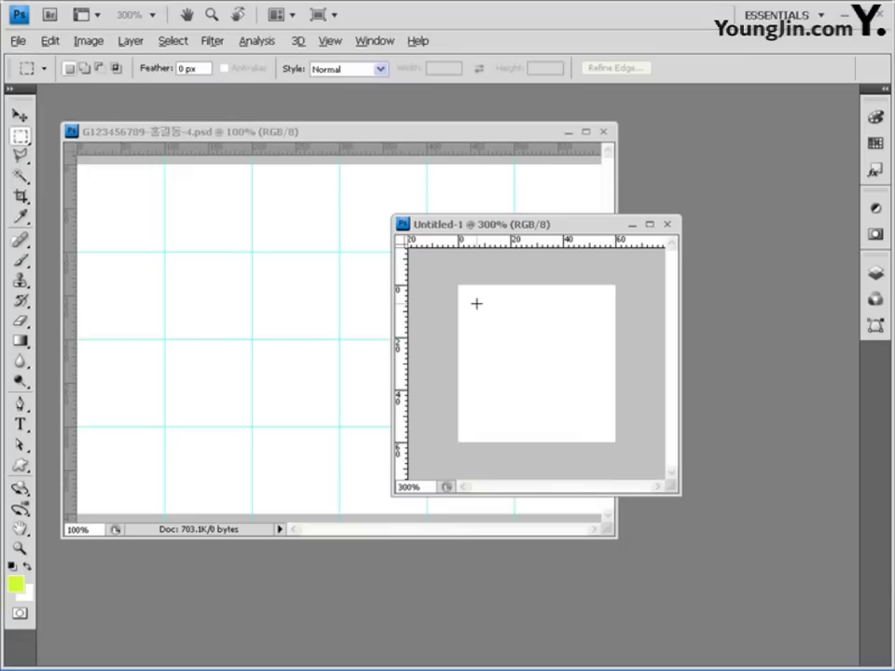
drag(476, 303, 597, 423)
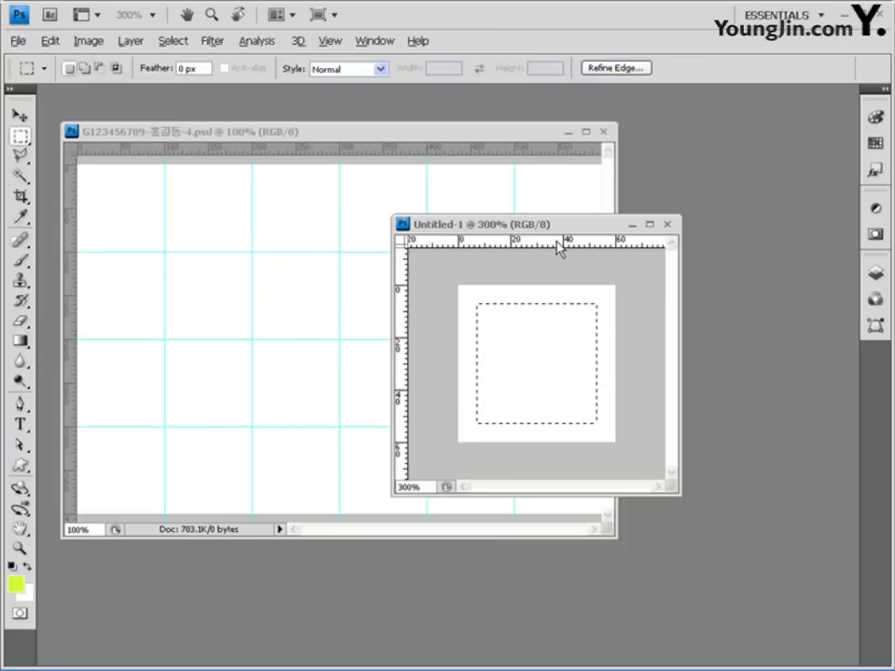
drag(559, 248, 554, 363)
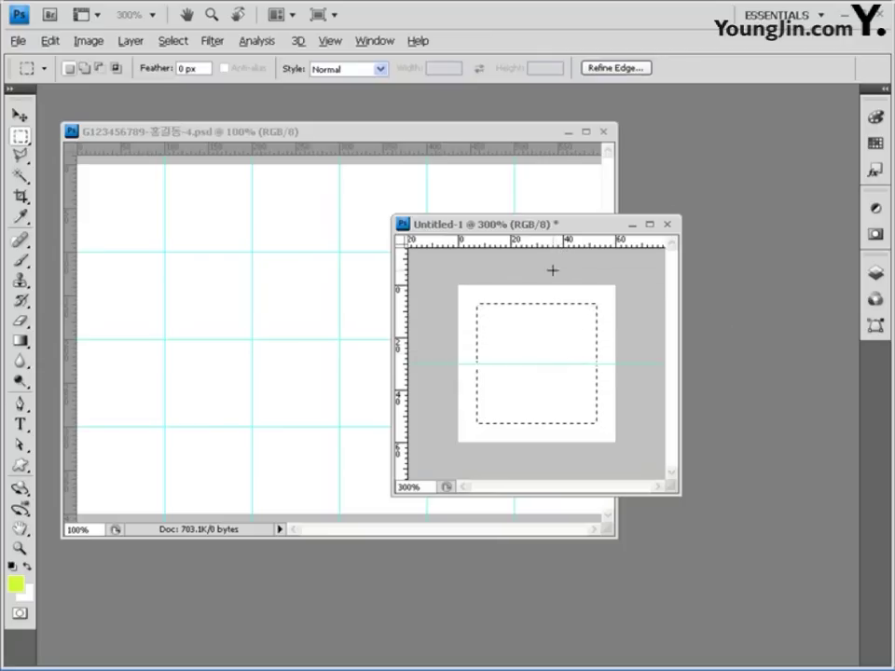
drag(403, 295, 536, 297)
drag(604, 242, 586, 302)
drag(481, 313, 479, 313)
drag(402, 340, 597, 339)
drag(588, 248, 582, 424)
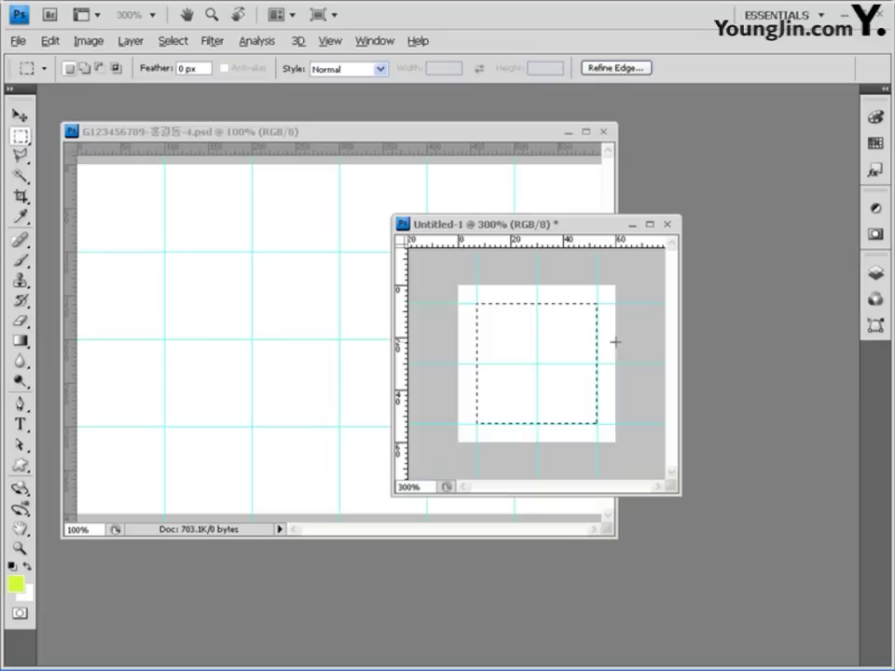
click(611, 284)
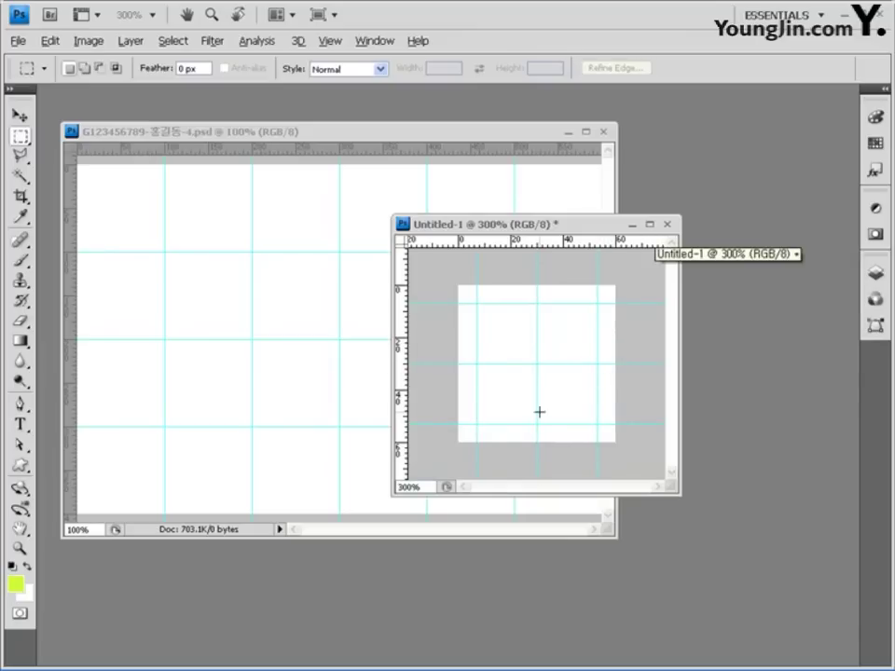
- Choose the outlined crown with five points as the custom shape for drawing a shape layer
click(19, 466)
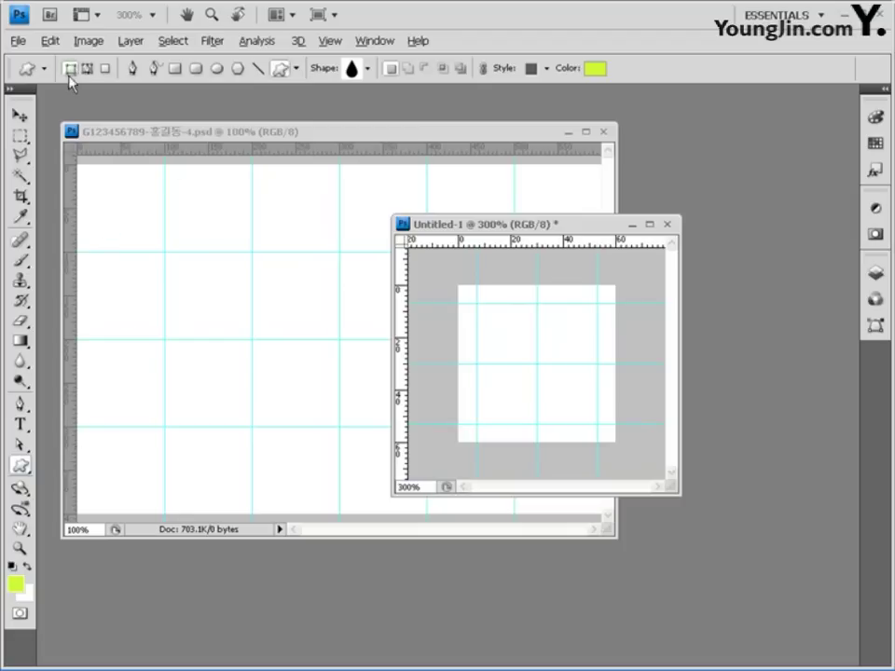
click(369, 69)
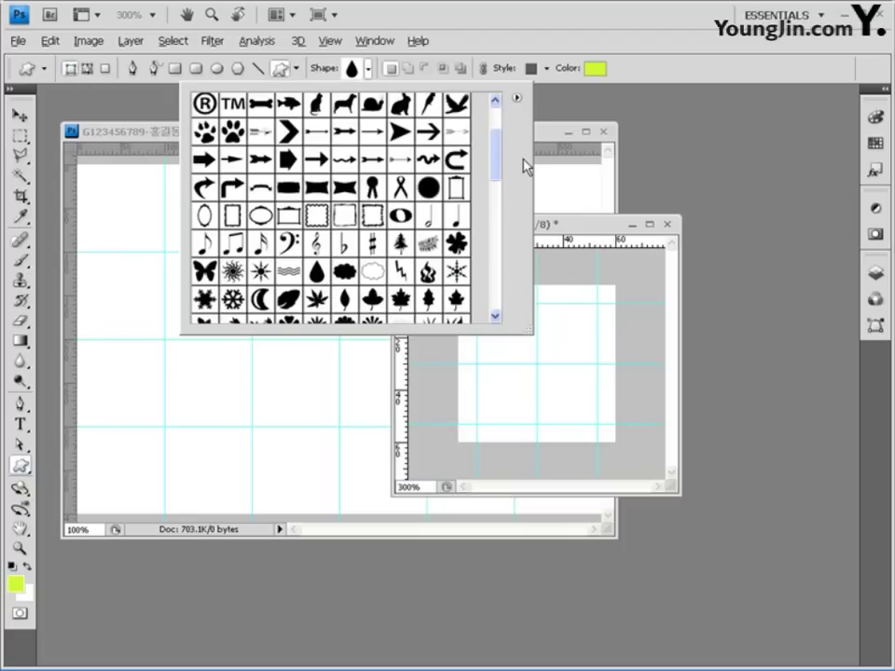
drag(494, 157, 496, 213)
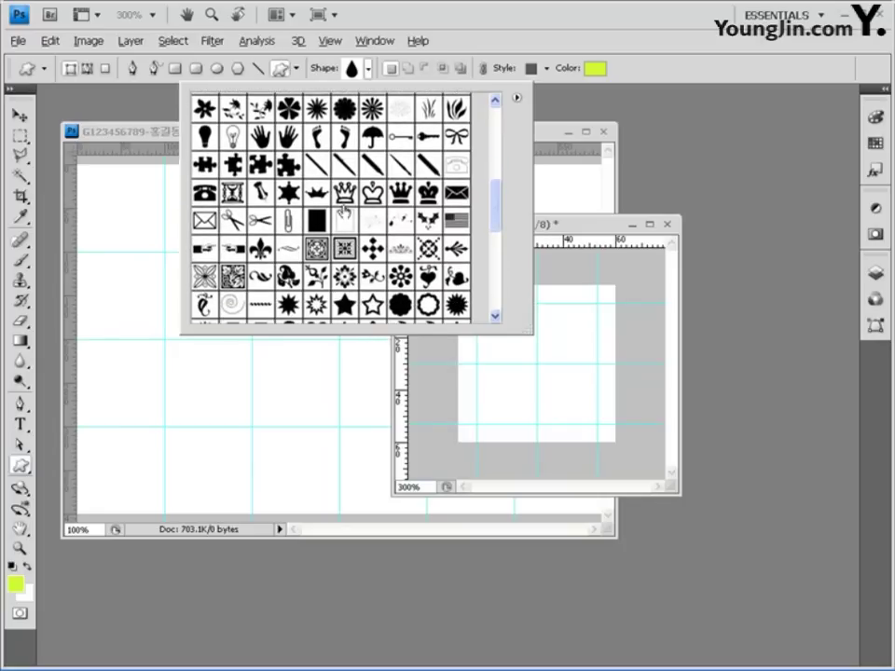
click(345, 193)
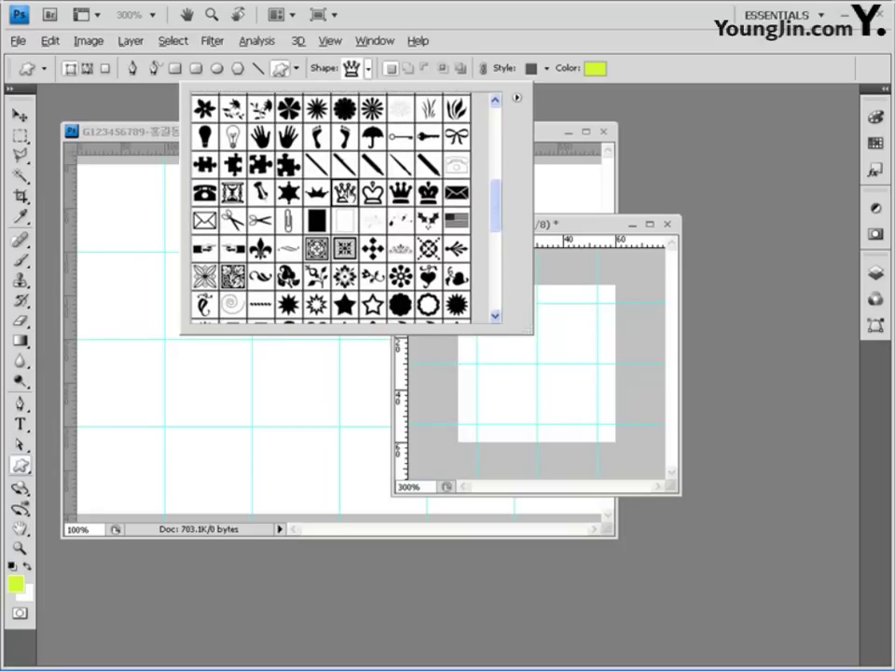
click(496, 33)
- Draw a black (000000) crown about 13 px wide with no layer style near the centre of the small document
click(547, 69)
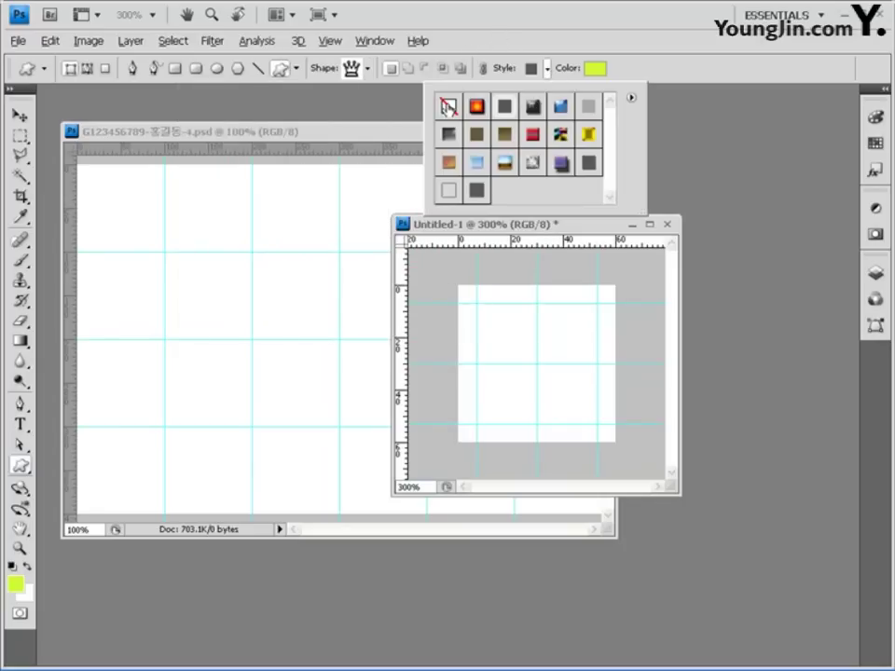
click(594, 67)
drag(520, 346, 355, 503)
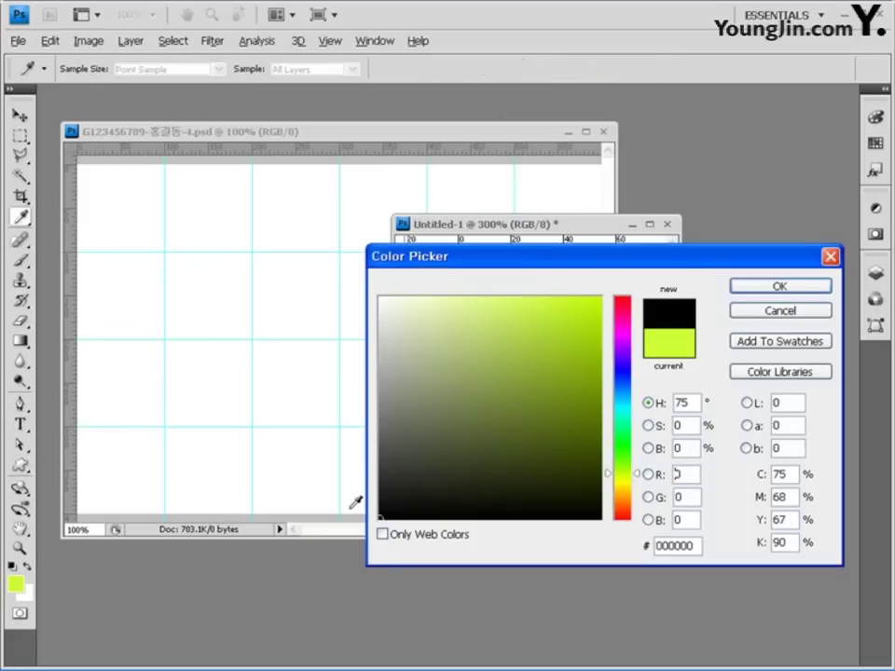
click(761, 287)
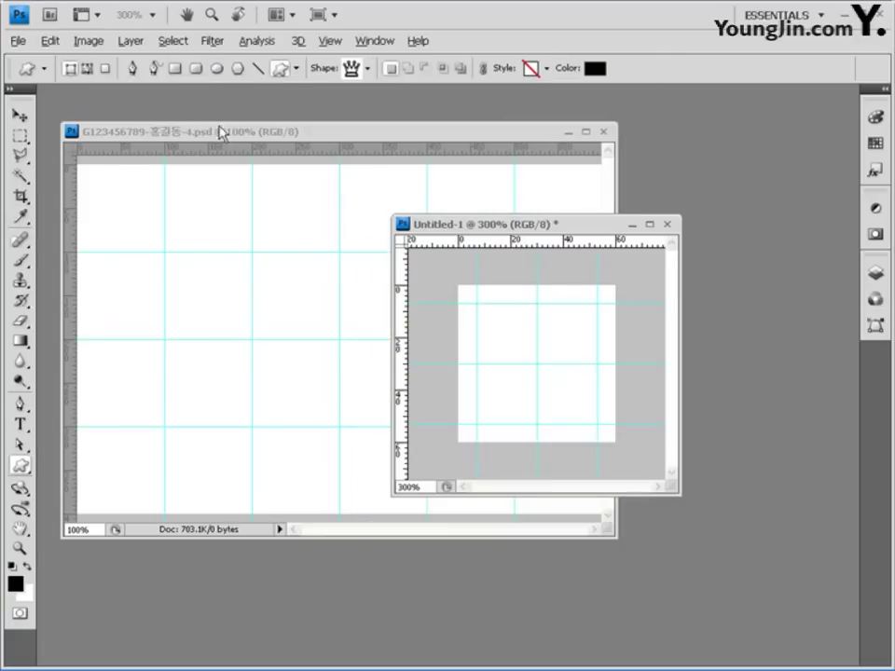
click(104, 69)
drag(523, 350, 552, 389)
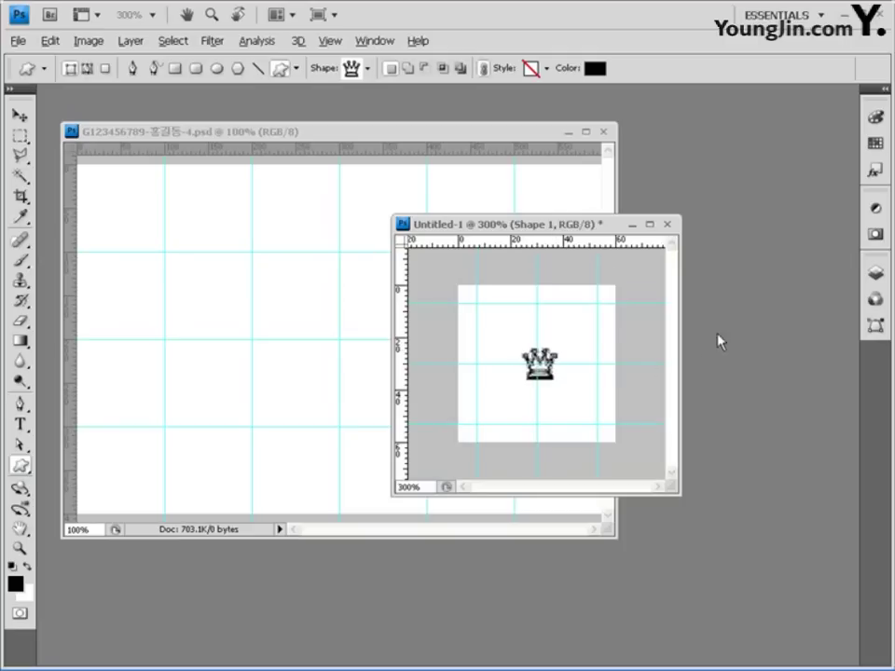
- Nudge the crown onto the central guide intersection and copy it onto the four outer guide intersections
click(20, 115)
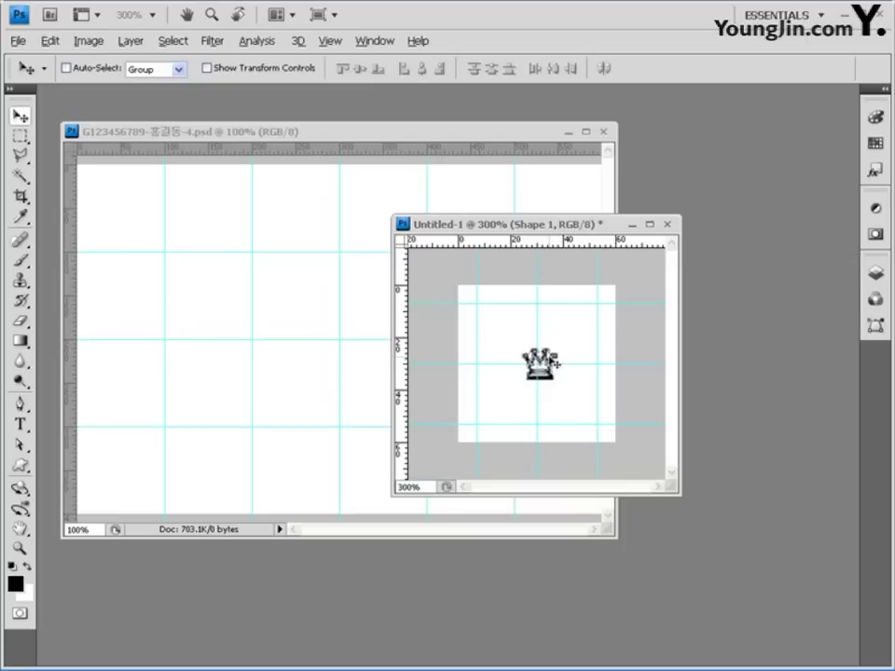
key(Up)
key(Up)
key(Up)
key(Down)
key(Down)
key(Down)
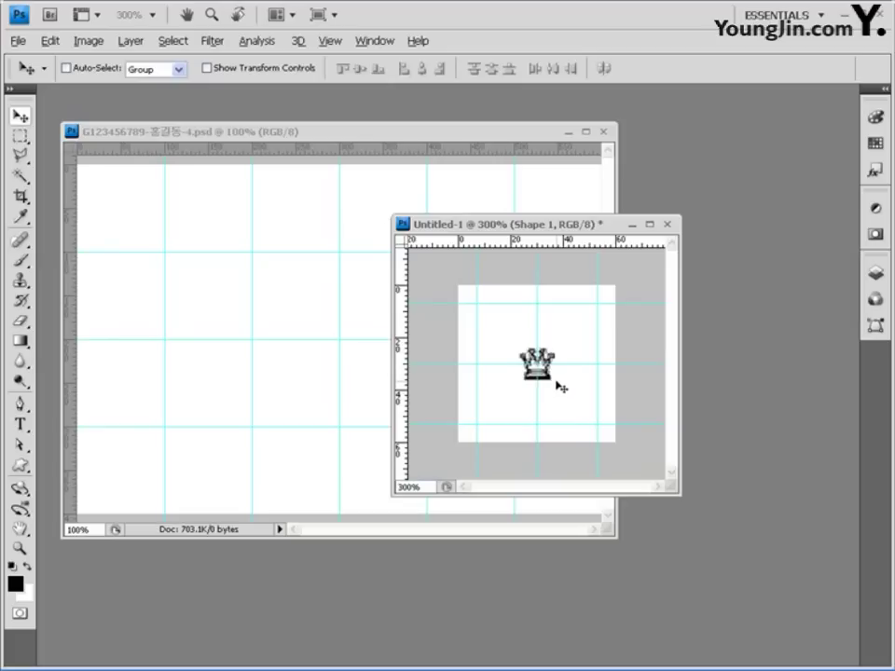
drag(550, 380, 607, 321)
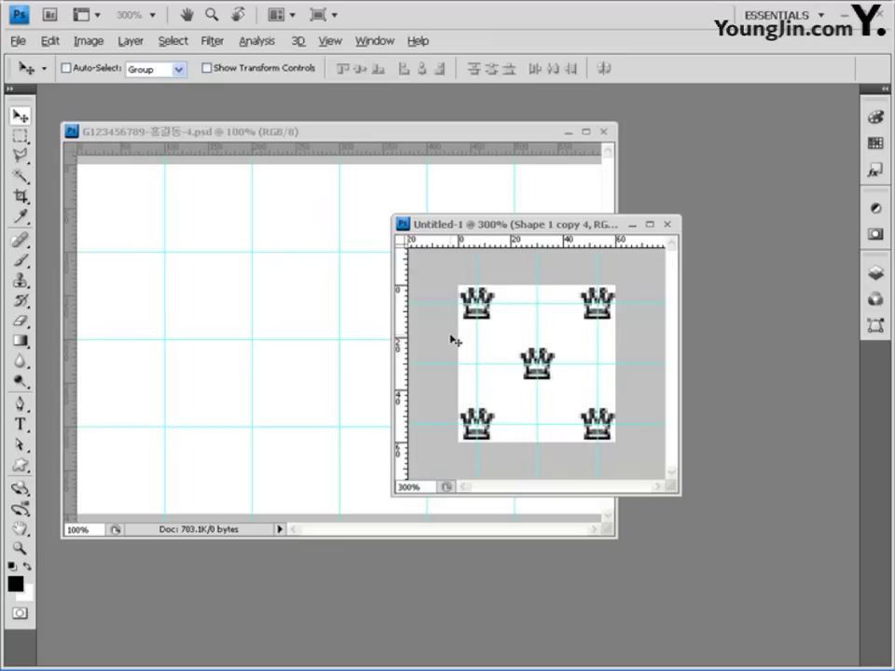
- Select the square area about 46 px wide bounded by the outer guides, running through the four corner crowns
click(19, 136)
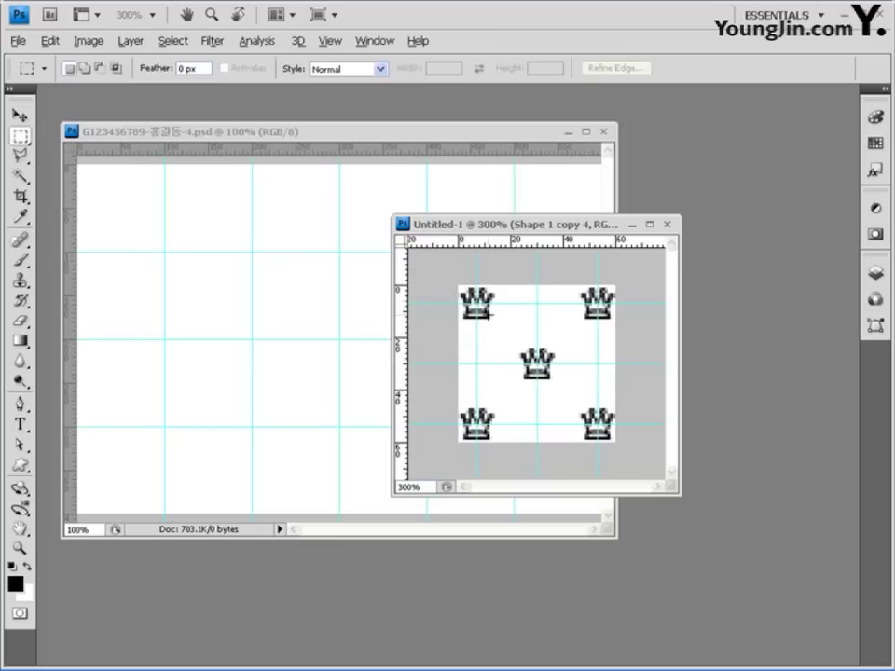
drag(478, 303, 598, 425)
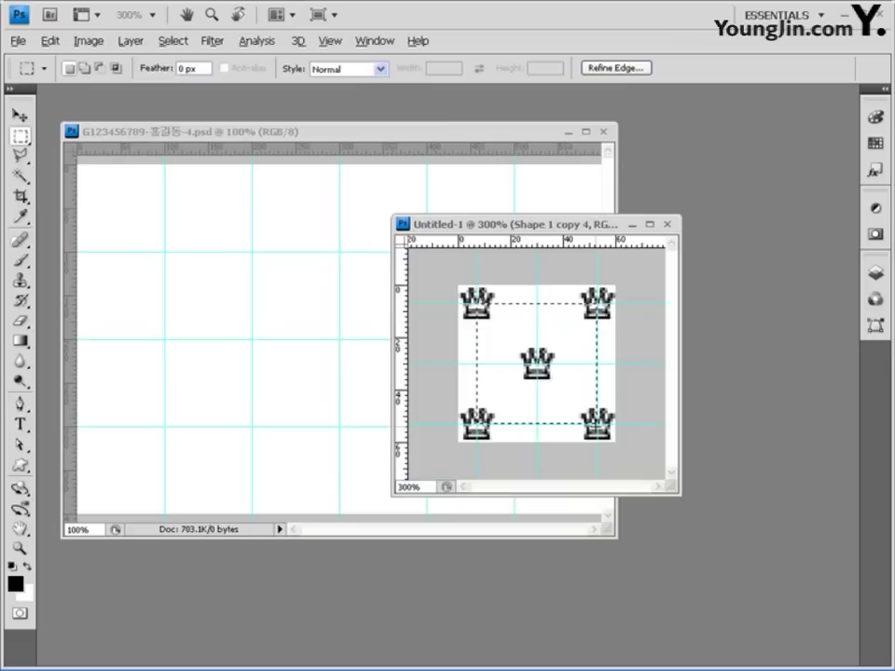
click(49, 40)
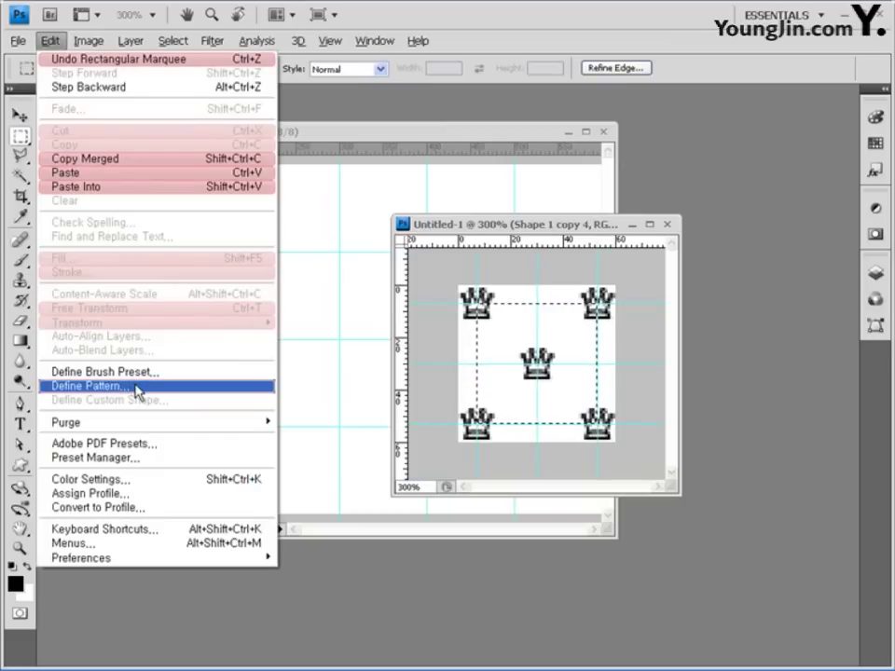
click(876, 272)
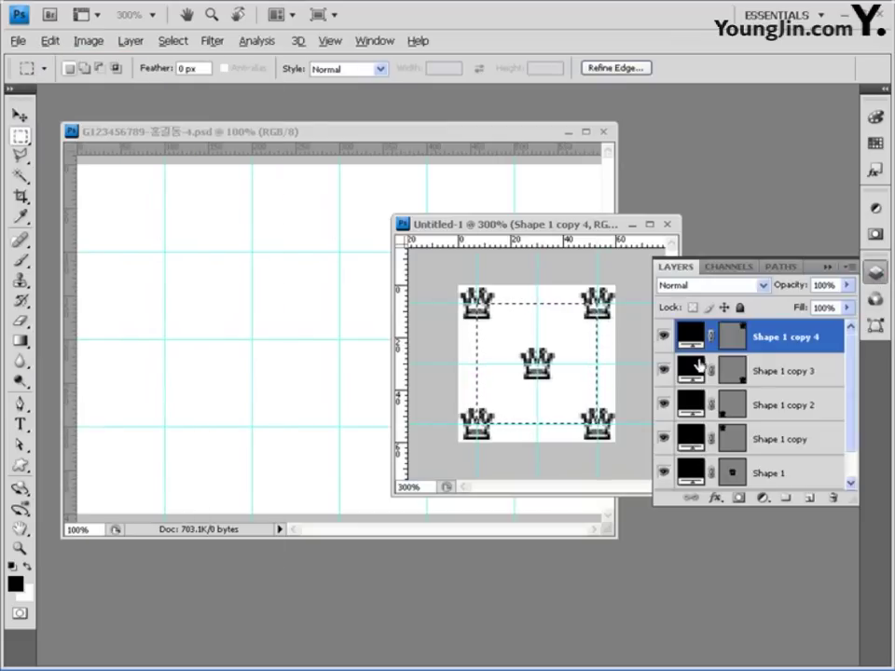
click(49, 40)
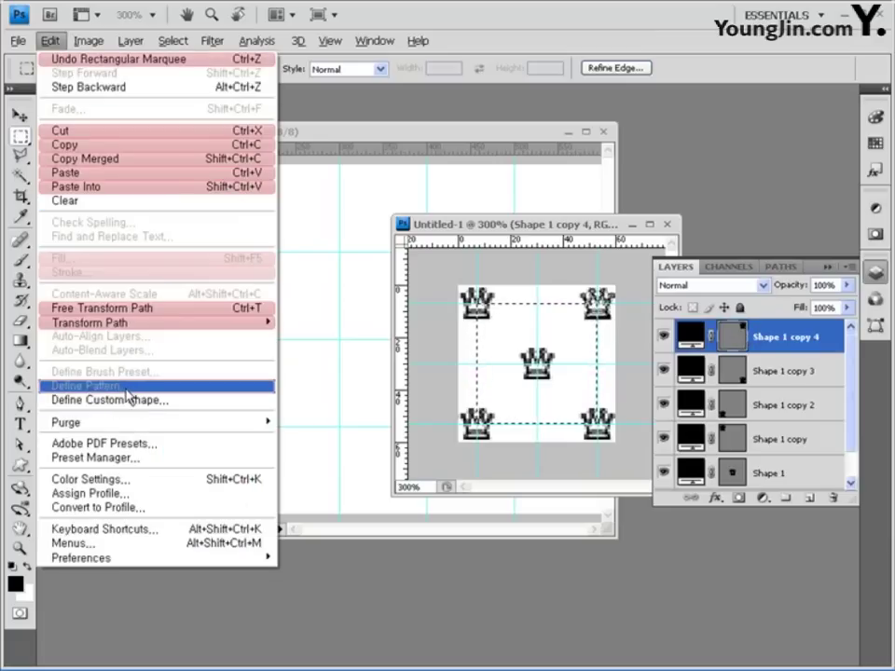
- Merge the five crown shape layers into one layer, leaving the Background layer separate
click(797, 343)
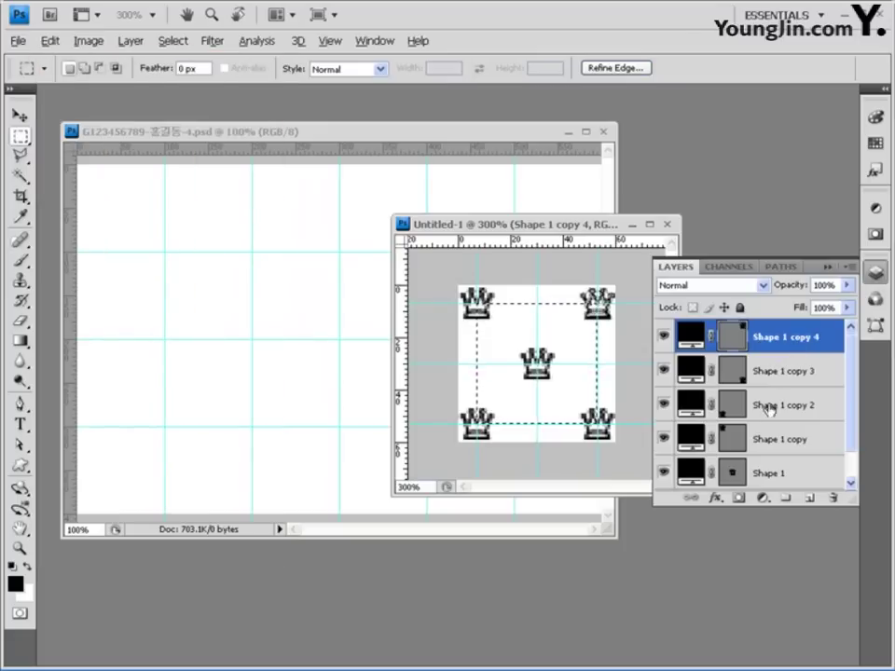
shift+click(779, 374)
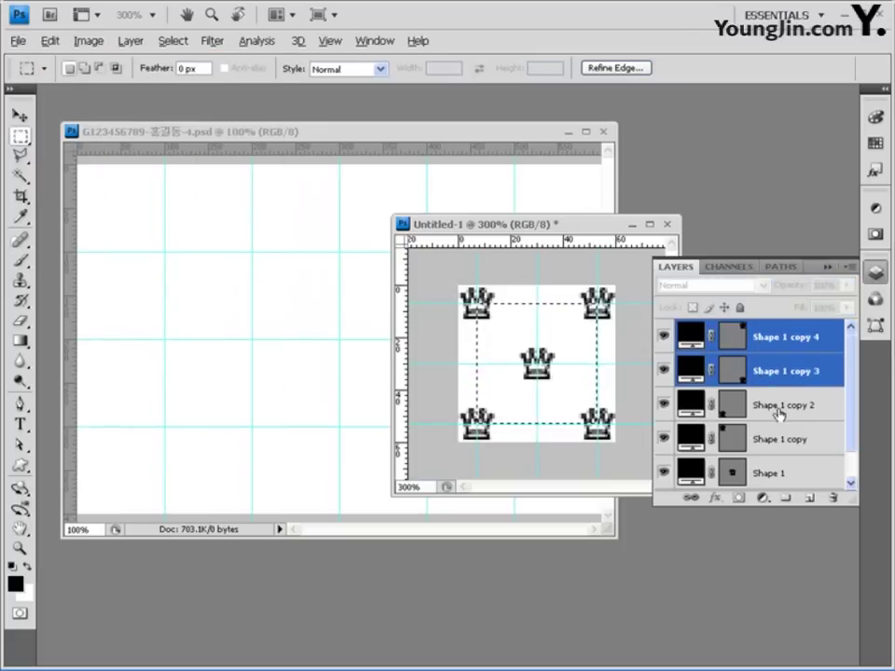
shift+click(777, 407)
shift+click(779, 439)
shift+click(781, 473)
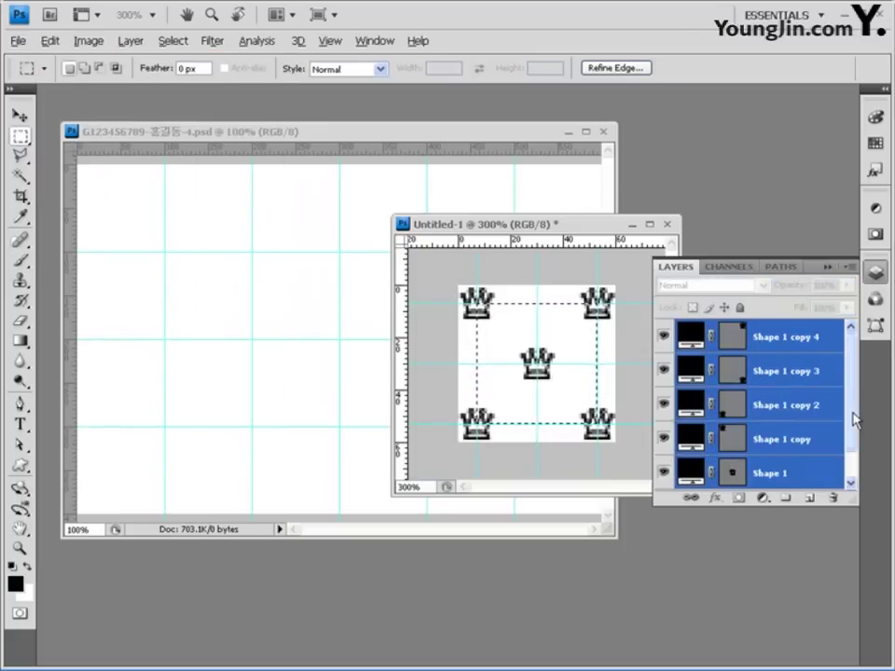
scroll(811, 428, down, 1)
scroll(794, 382, up, 1)
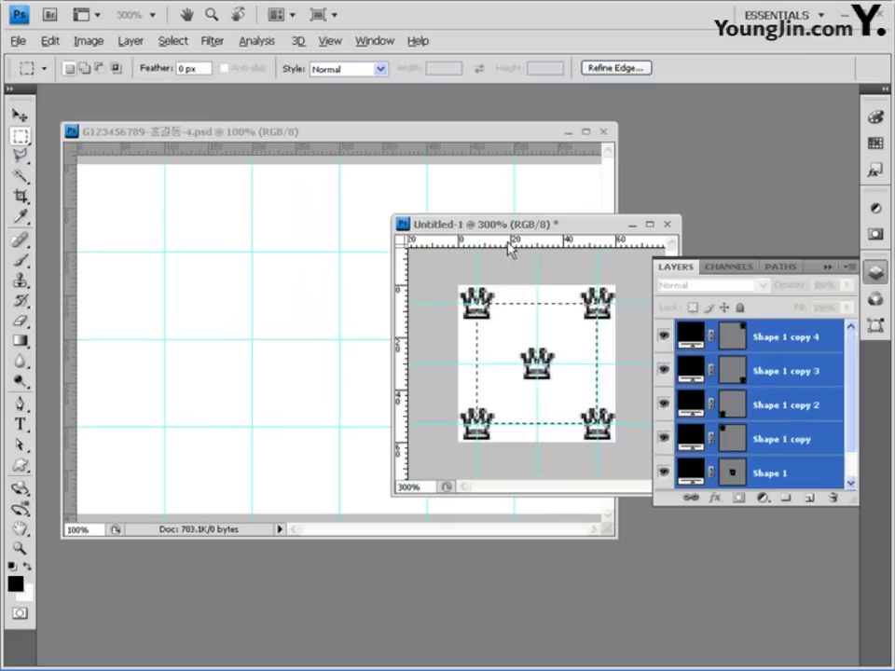
click(130, 41)
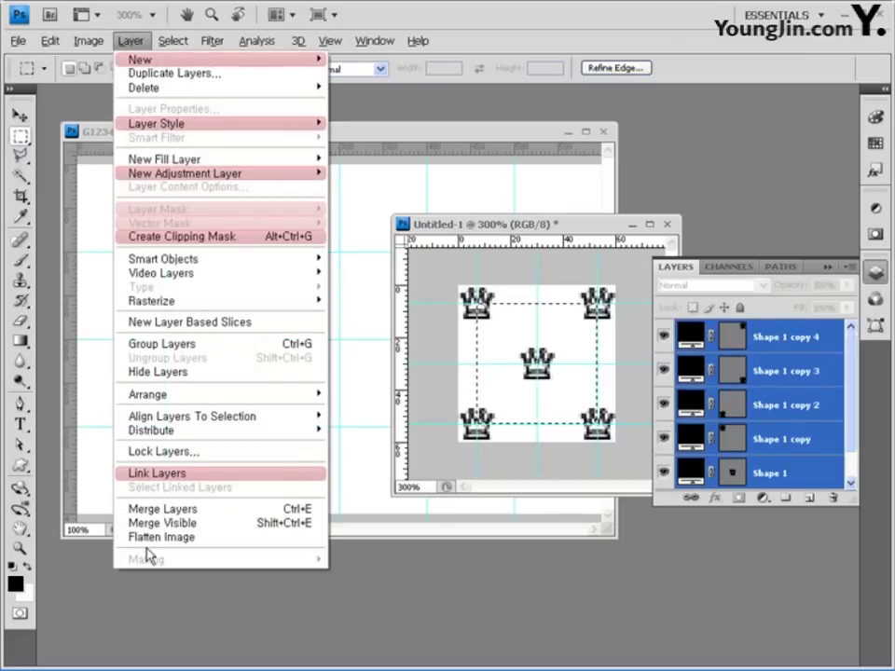
click(167, 511)
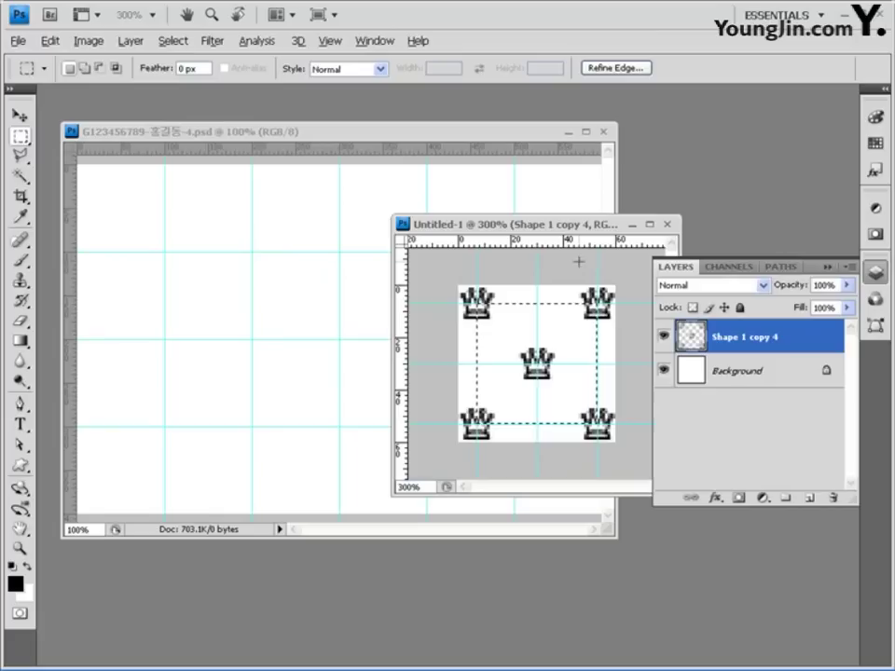
- Hide the small document's Background layer and make the merged crown layer active
click(49, 40)
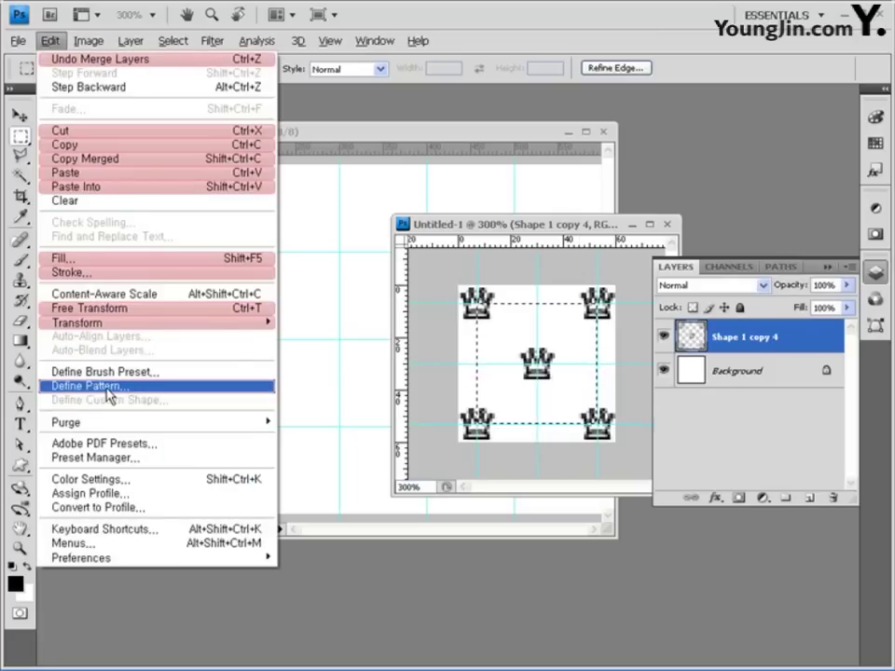
click(715, 421)
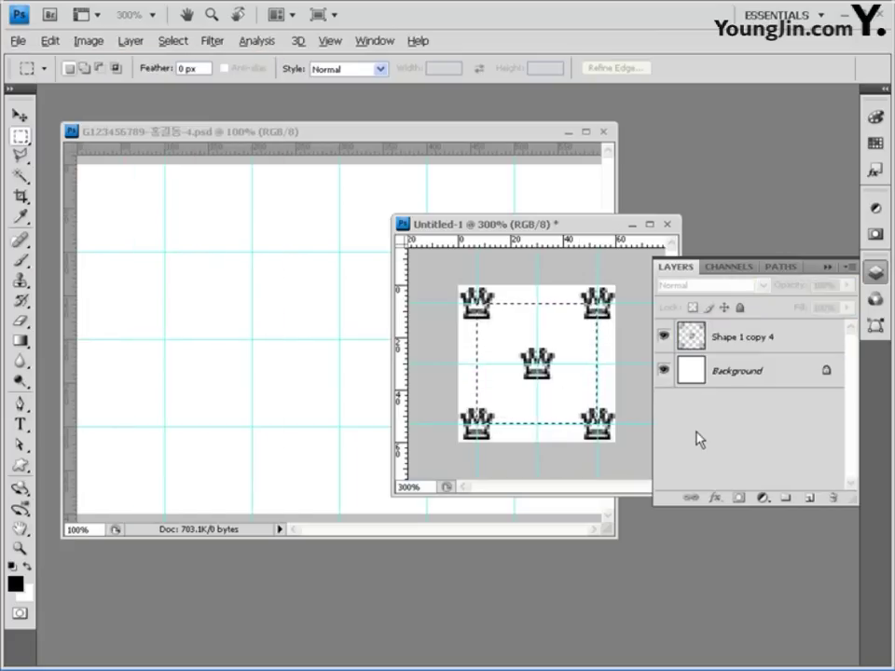
click(664, 372)
click(690, 340)
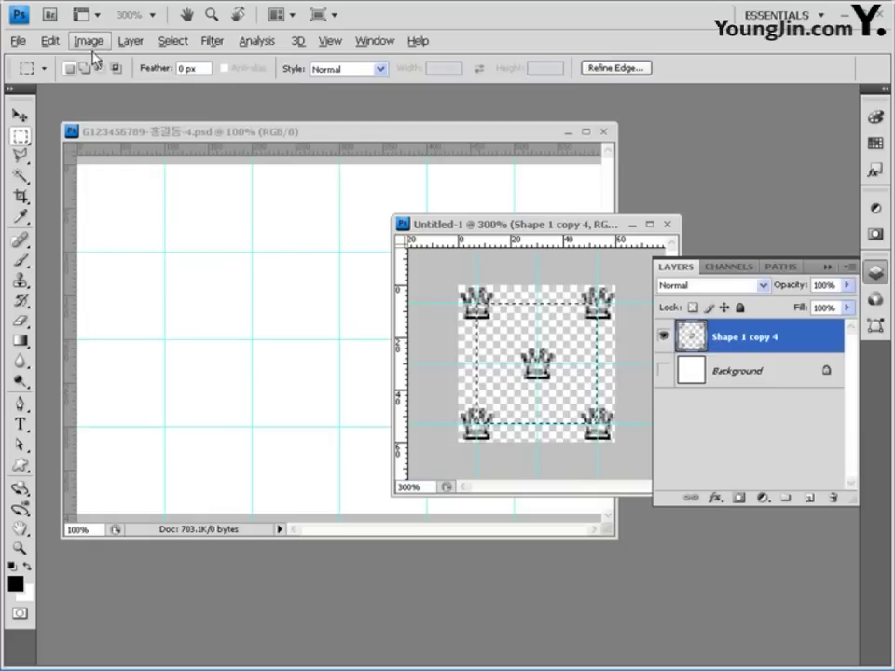
- Define the selected crown area as a pattern named 왕관
click(50, 41)
click(104, 388)
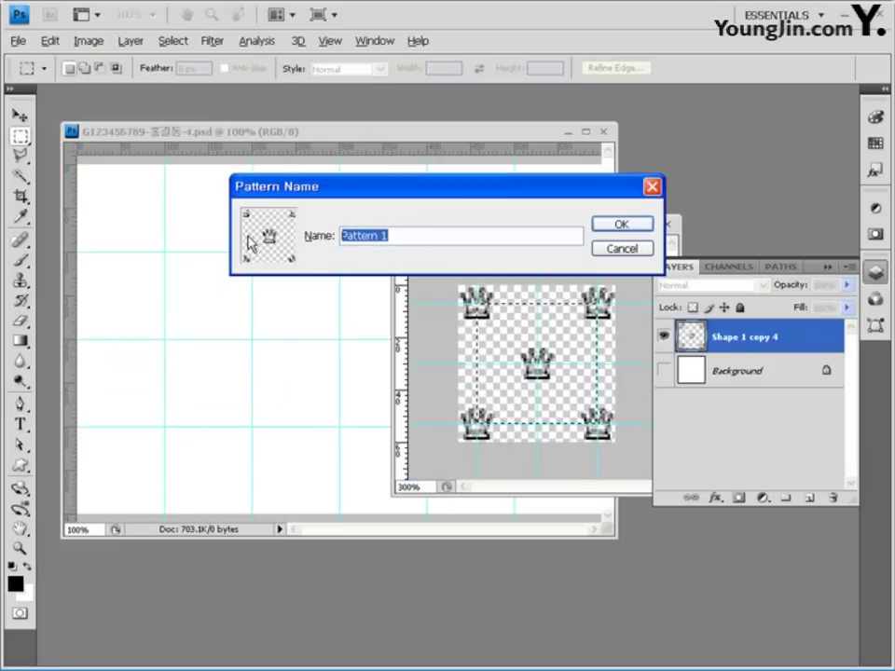
text(왕ㄱ)
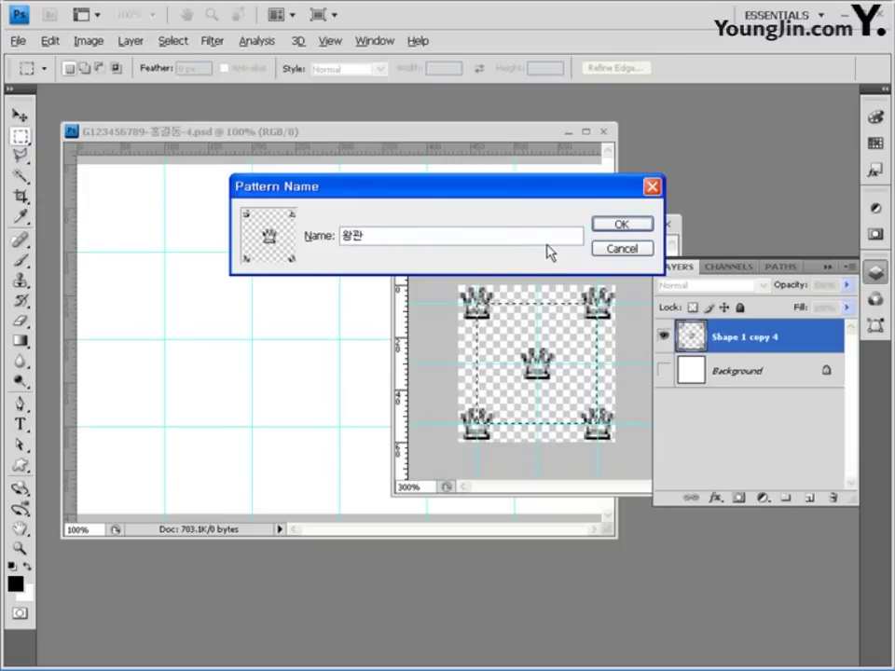
click(622, 224)
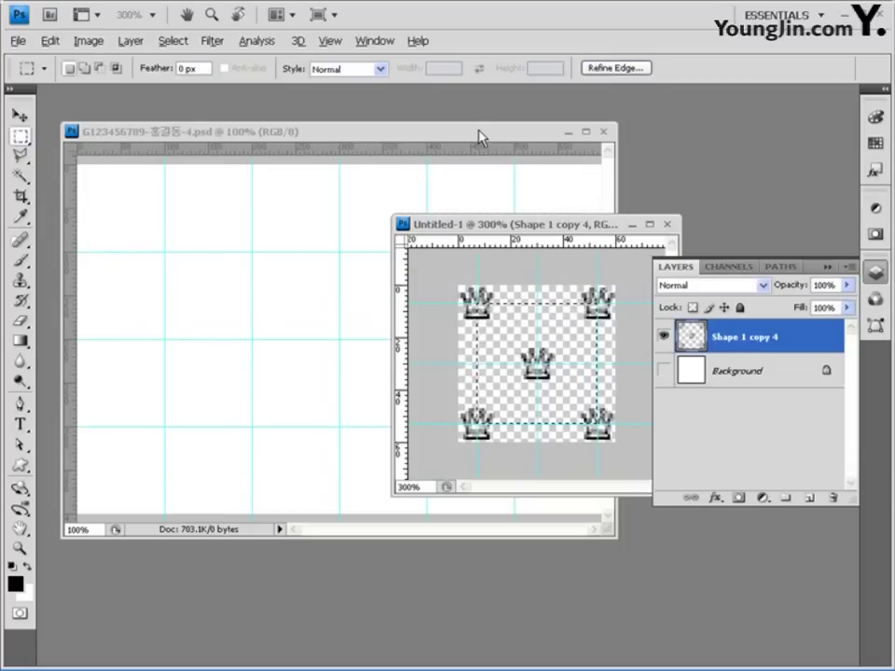
- Add a new layer to the 600 × 400 px document and fill it with the 왕관 pattern in Normal mode at 100% opacity
click(344, 131)
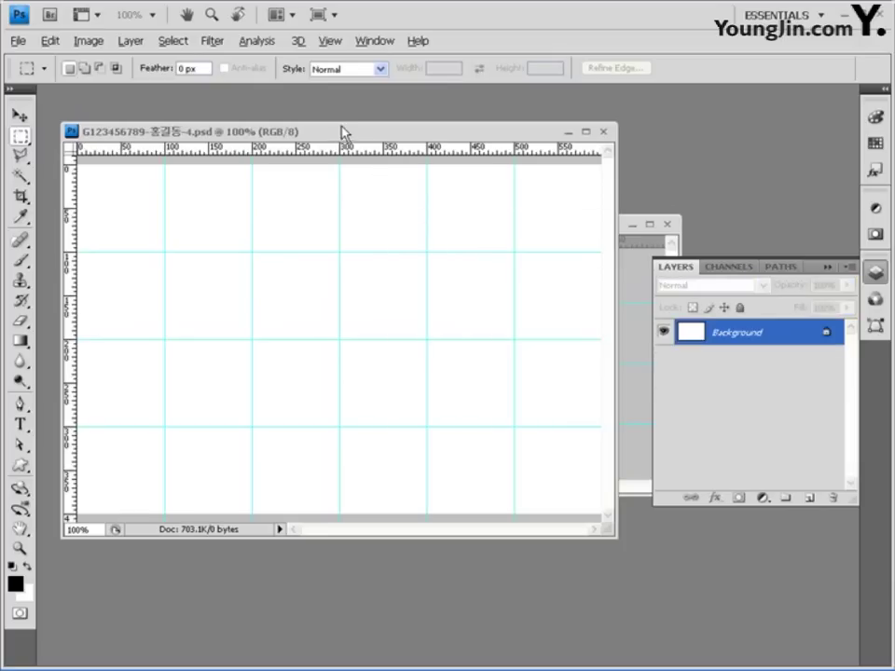
click(809, 502)
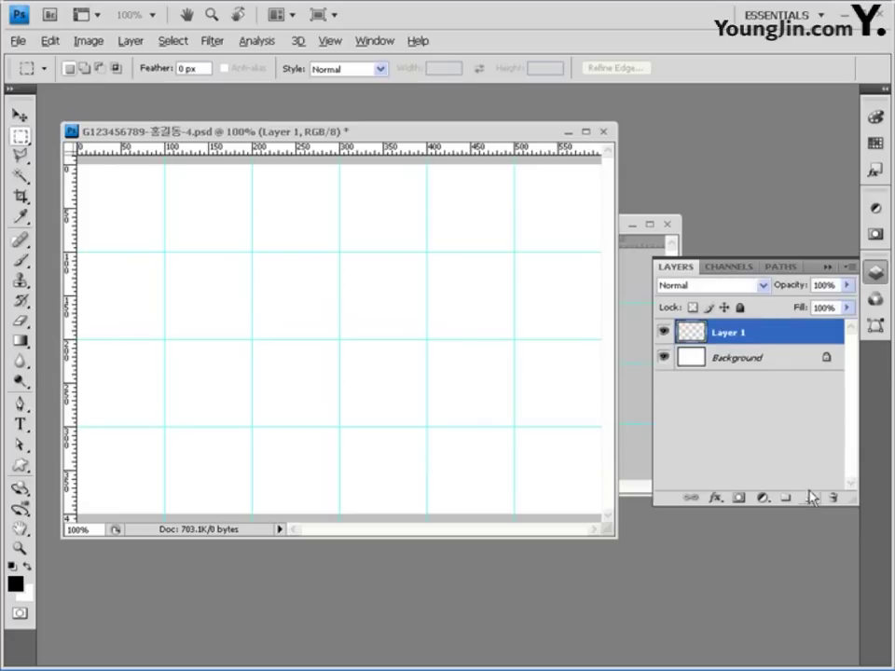
click(50, 40)
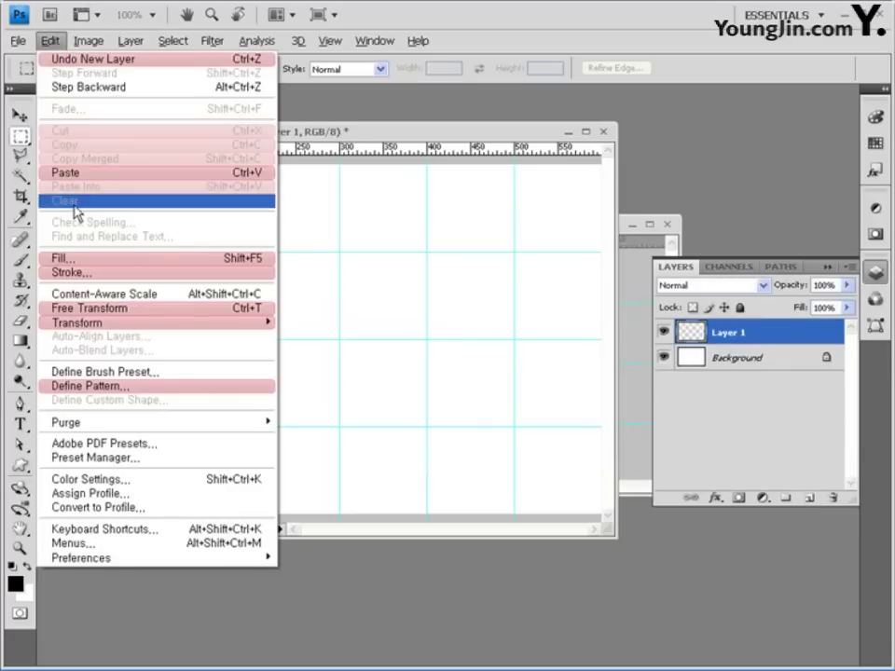
click(65, 258)
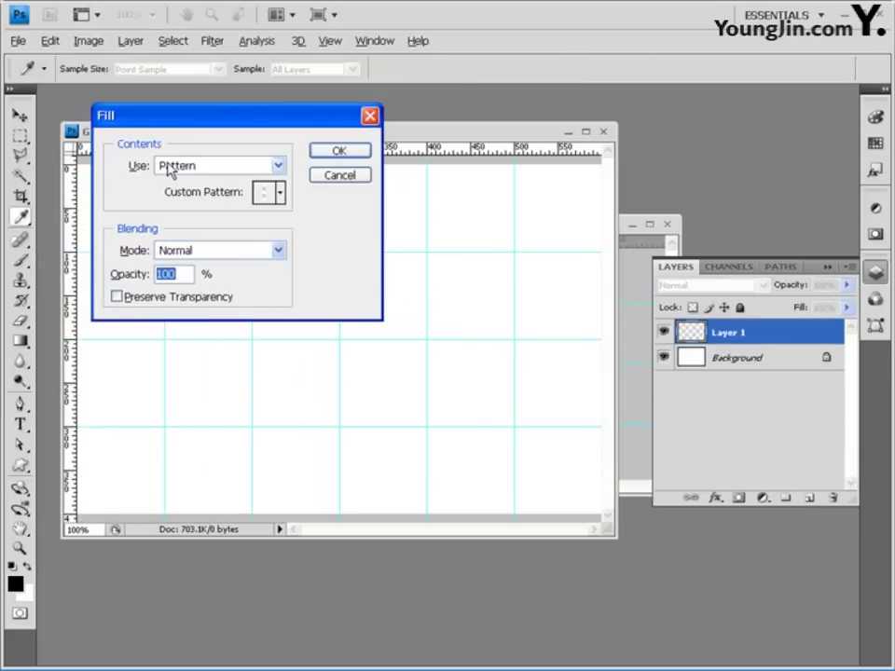
click(281, 195)
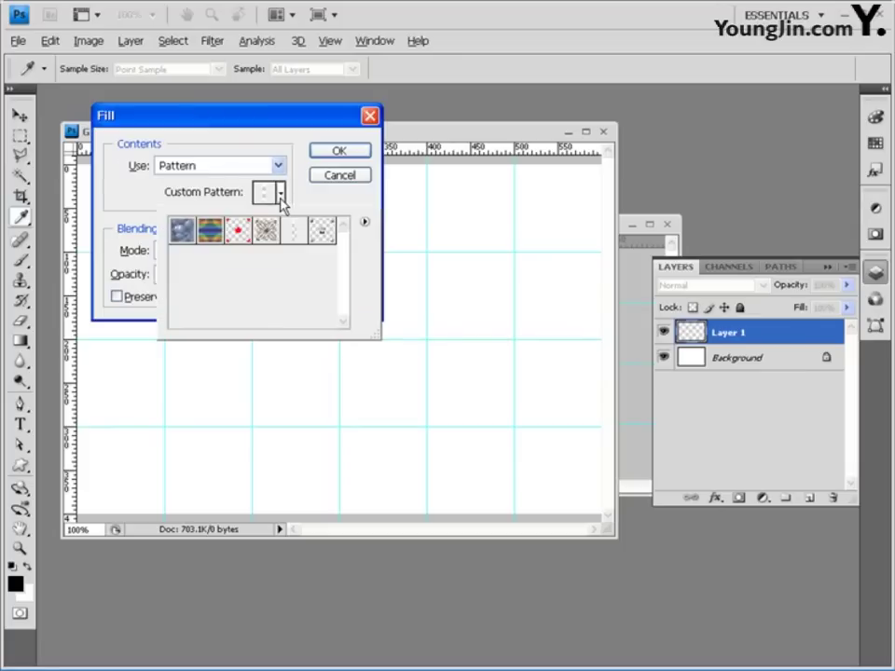
click(322, 233)
click(310, 124)
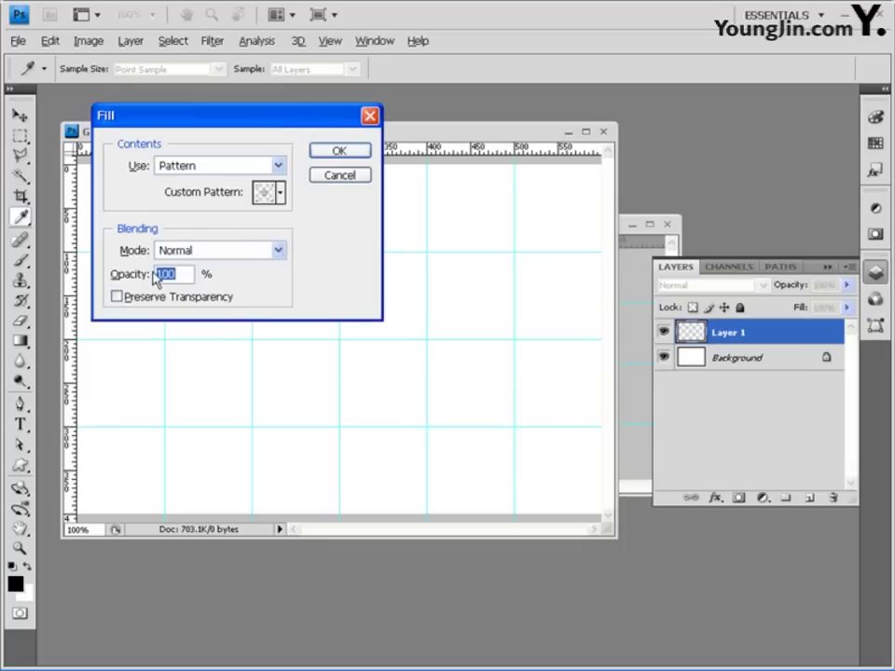
click(339, 151)
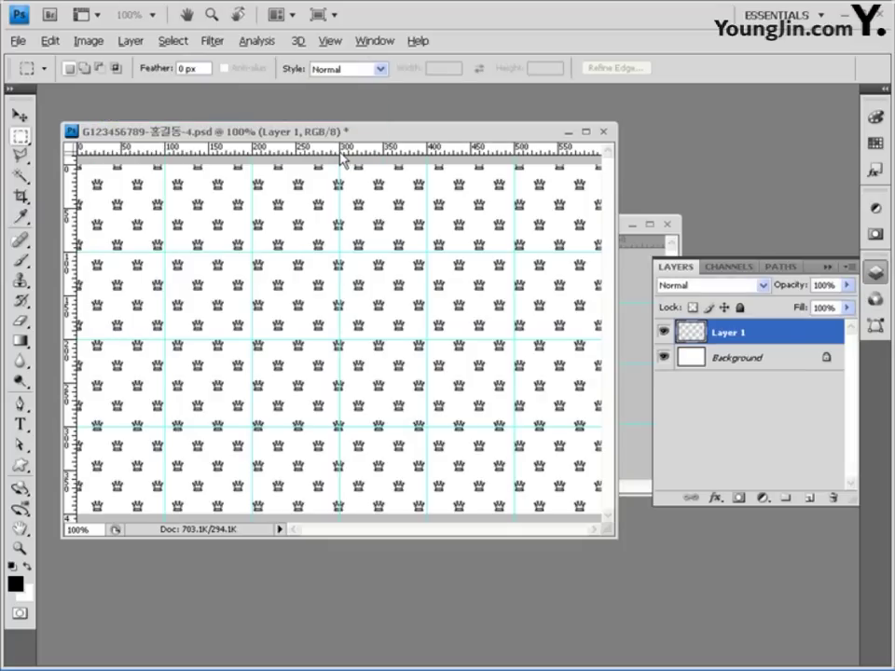
- Set the crown pattern layer's opacity to 50% and move the small pattern document's window below the exam canvas's upper area
click(819, 284)
text(50)
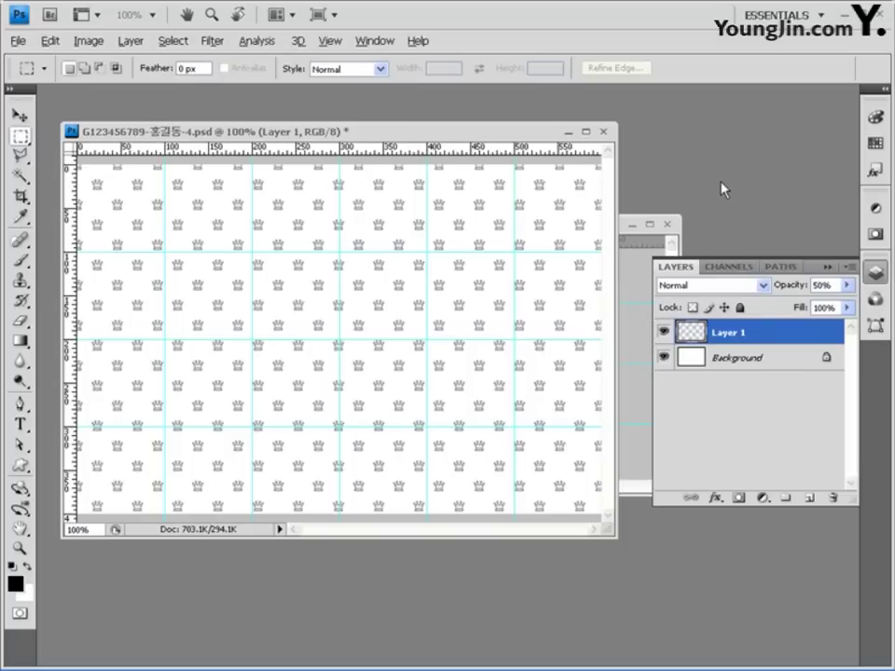
click(627, 278)
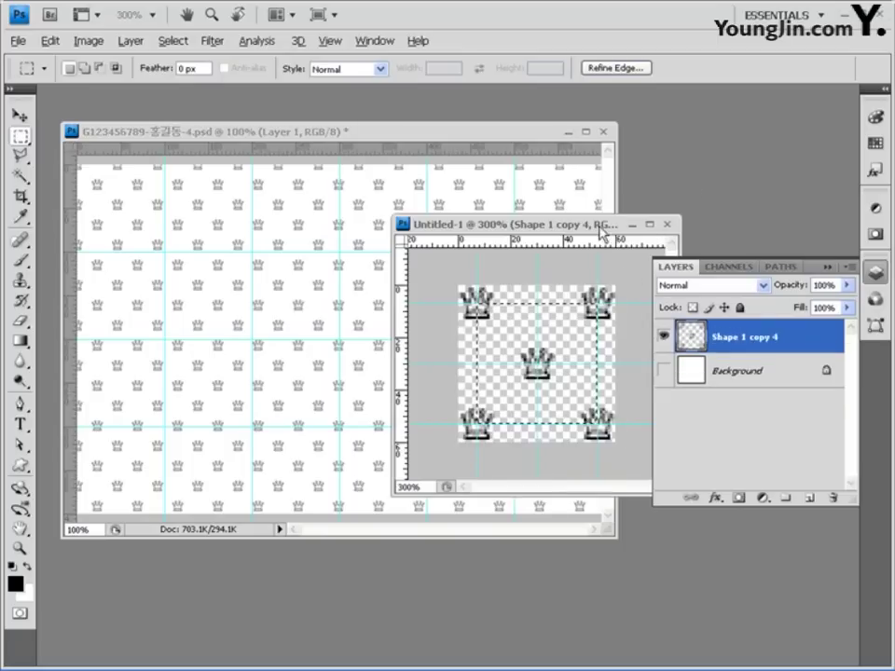
drag(601, 233, 588, 342)
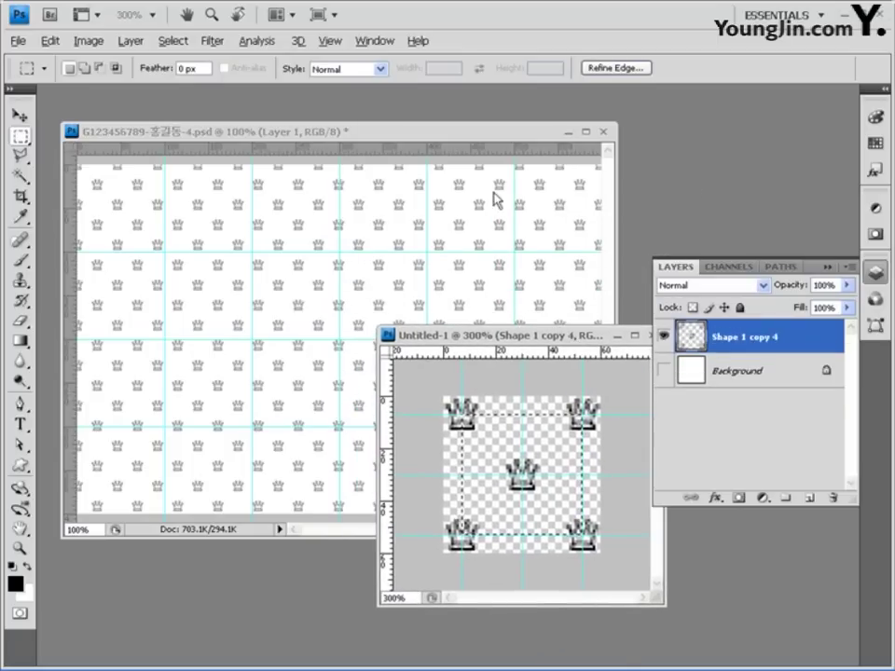
click(467, 137)
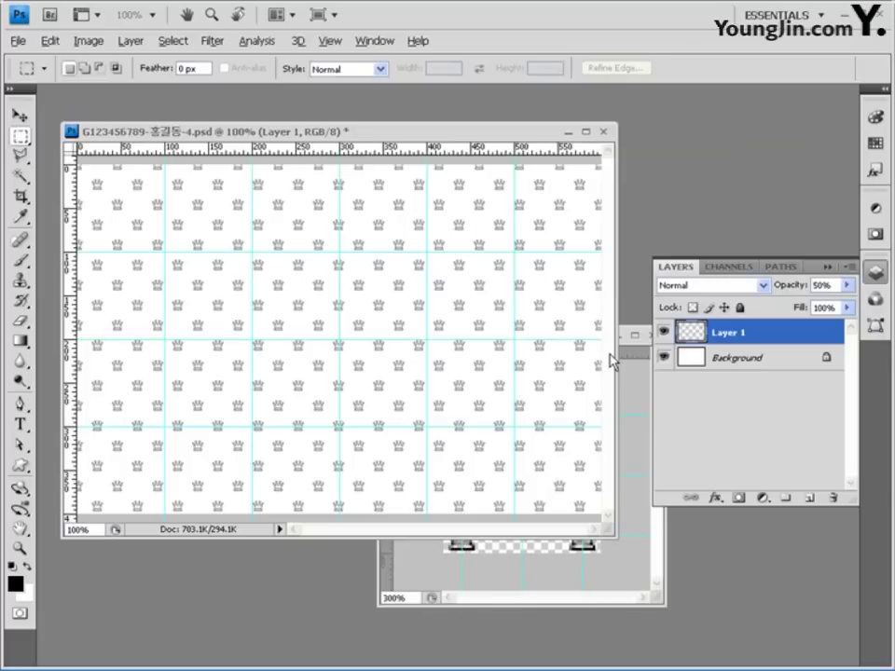
click(643, 588)
drag(538, 331, 474, 310)
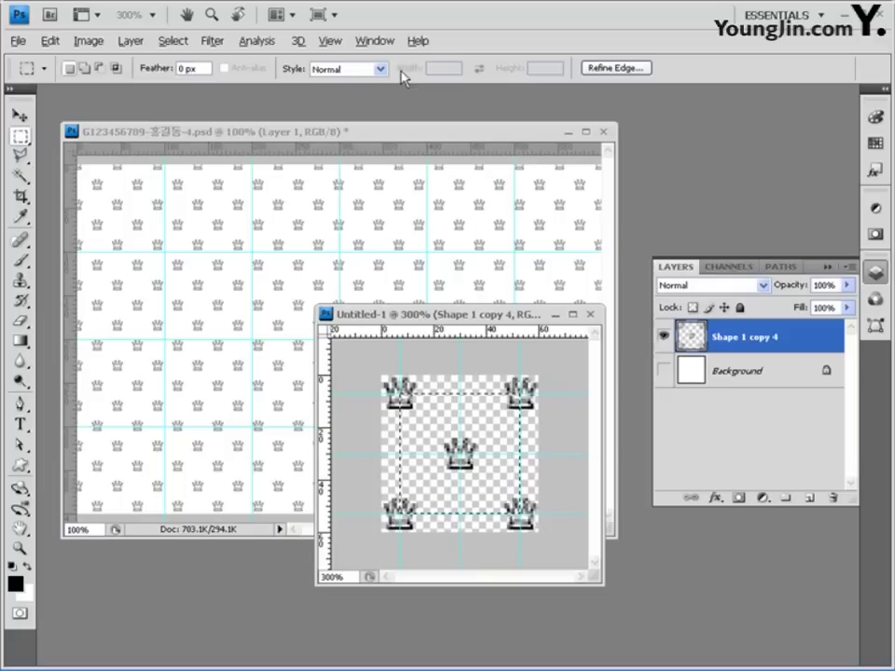
- Open the fruit image 1급-12 from the Chapter04 folder inside Part04 in the documents folder
double_click(736, 185)
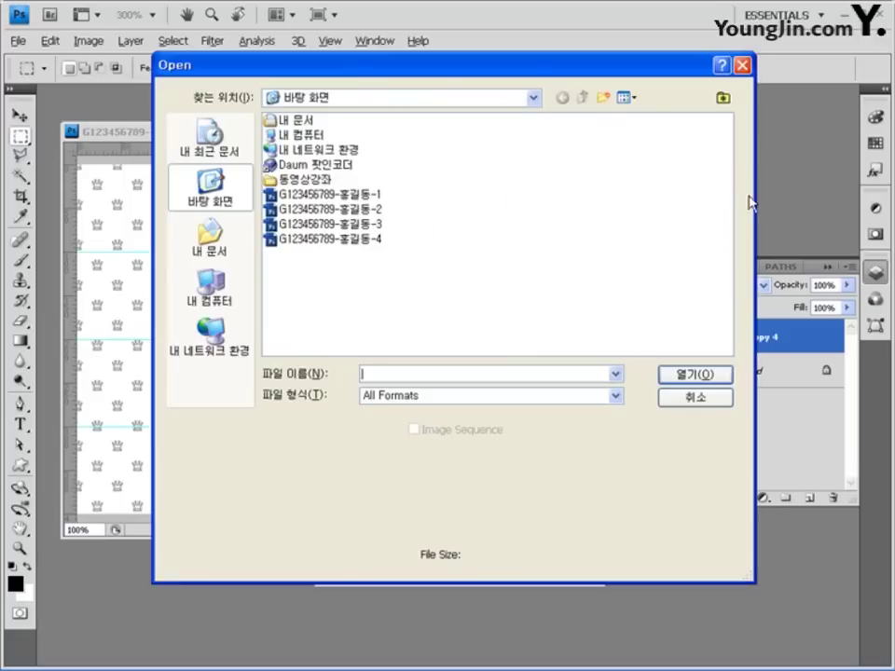
click(210, 237)
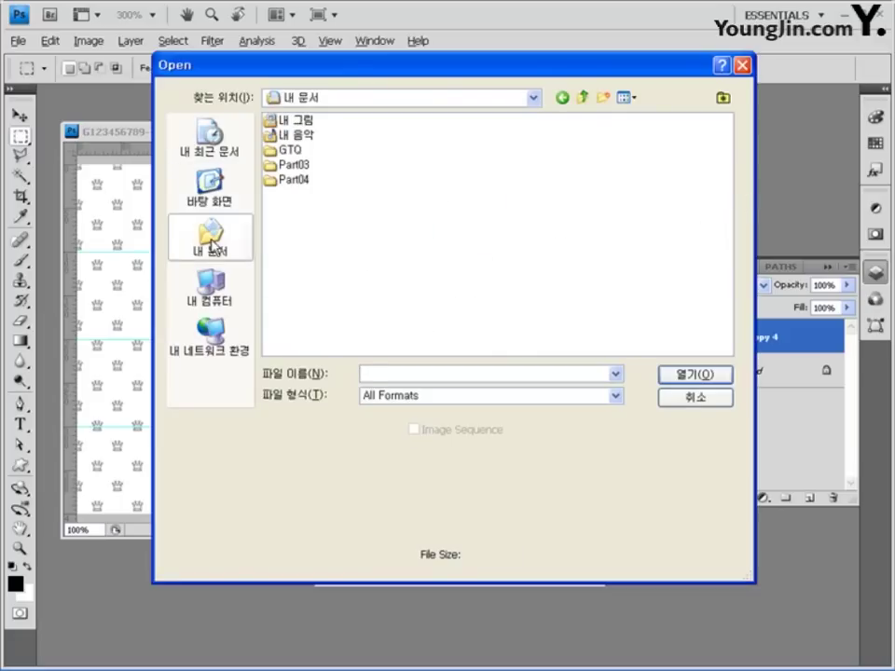
double_click(297, 182)
double_click(311, 170)
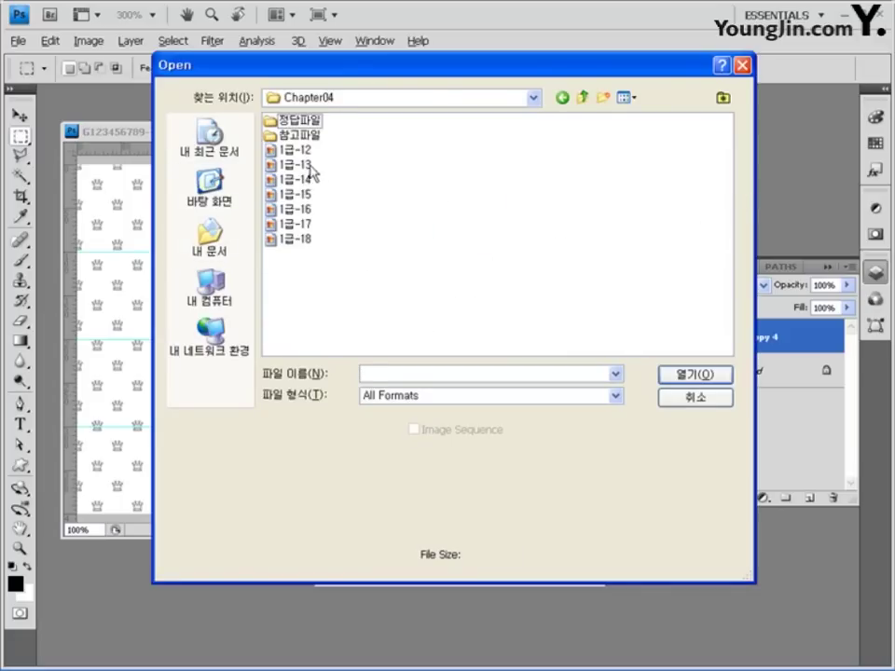
click(280, 149)
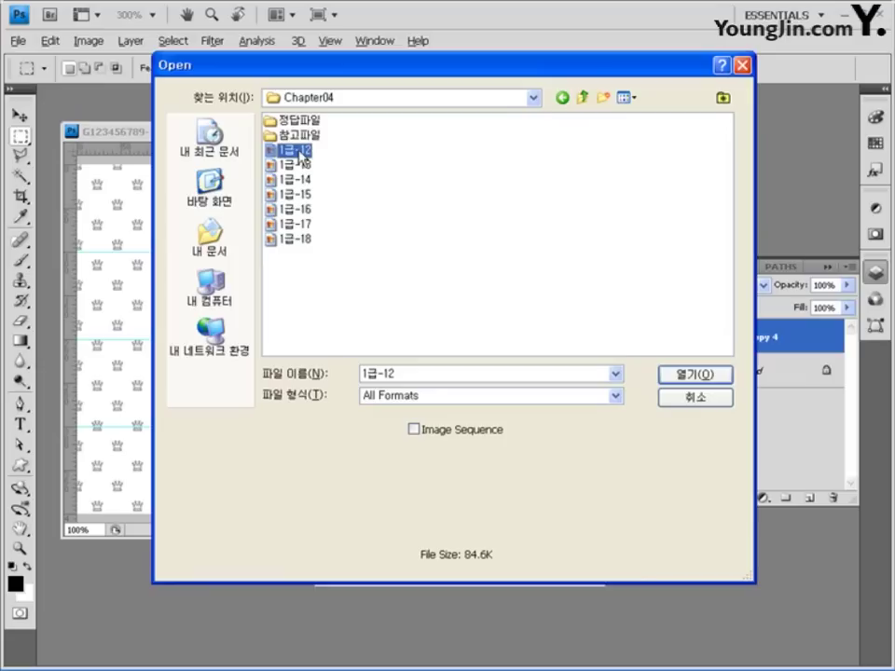
click(681, 376)
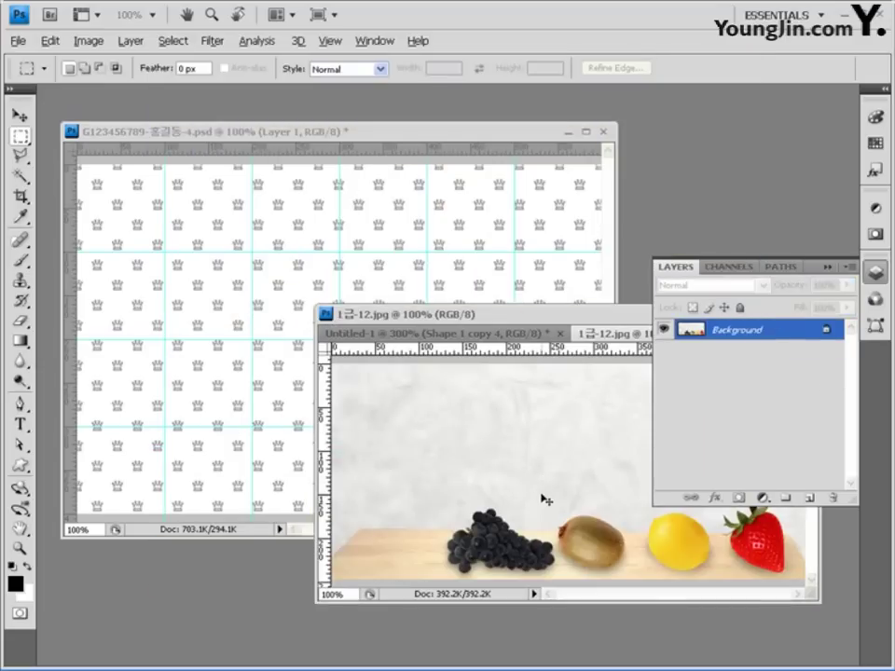
- Copy the entire 1급-12 fruit image and paste it into the 600 × 400 px document as a new layer
key(ctrl+a)
key(ctrl+c)
click(460, 134)
key(ctrl+v)
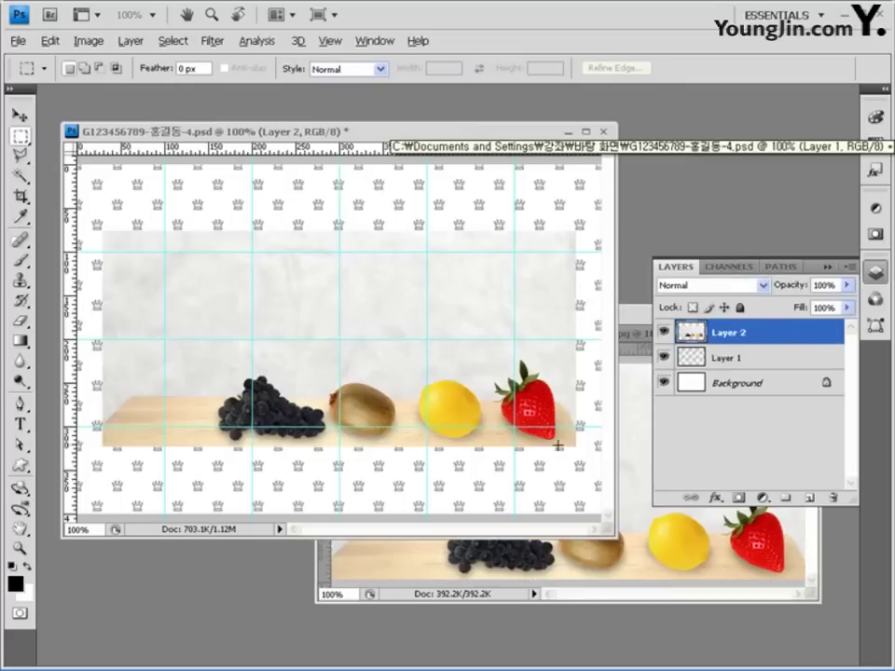
- Align the fruit layer with the canvas's lower edge and scale it proportionally to 111.4% so it spans the full width
click(19, 114)
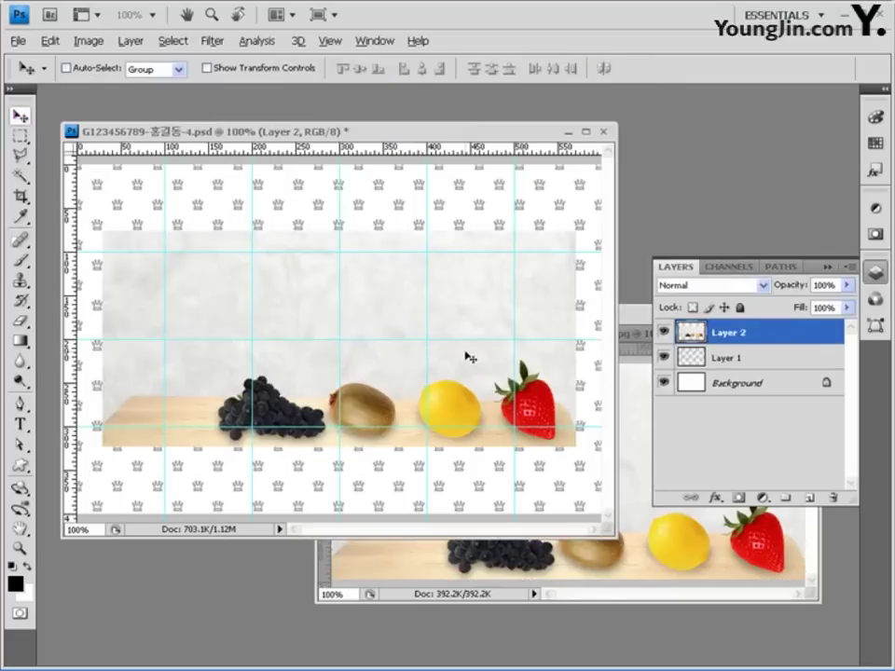
drag(458, 345, 433, 372)
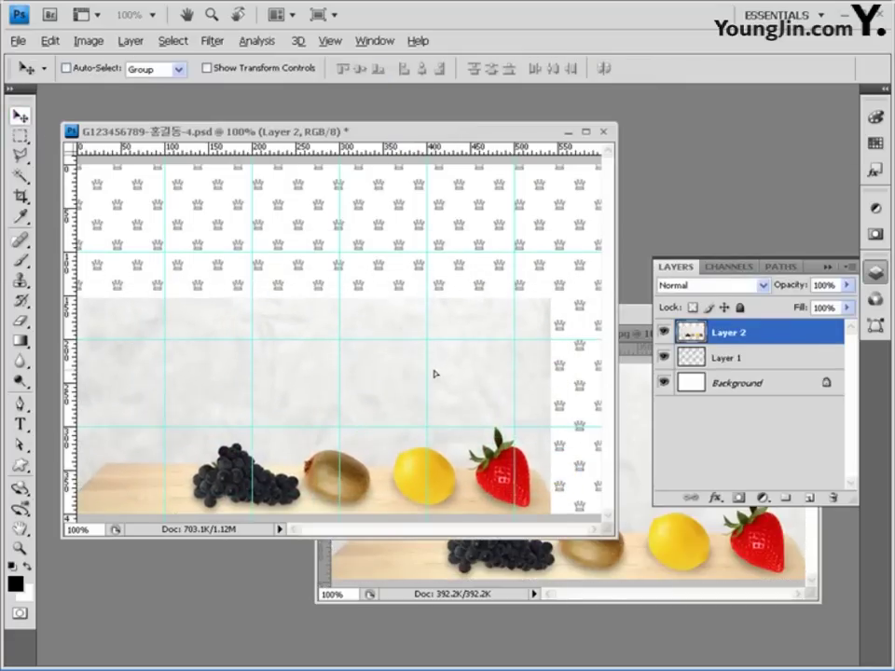
key(ctrl+t)
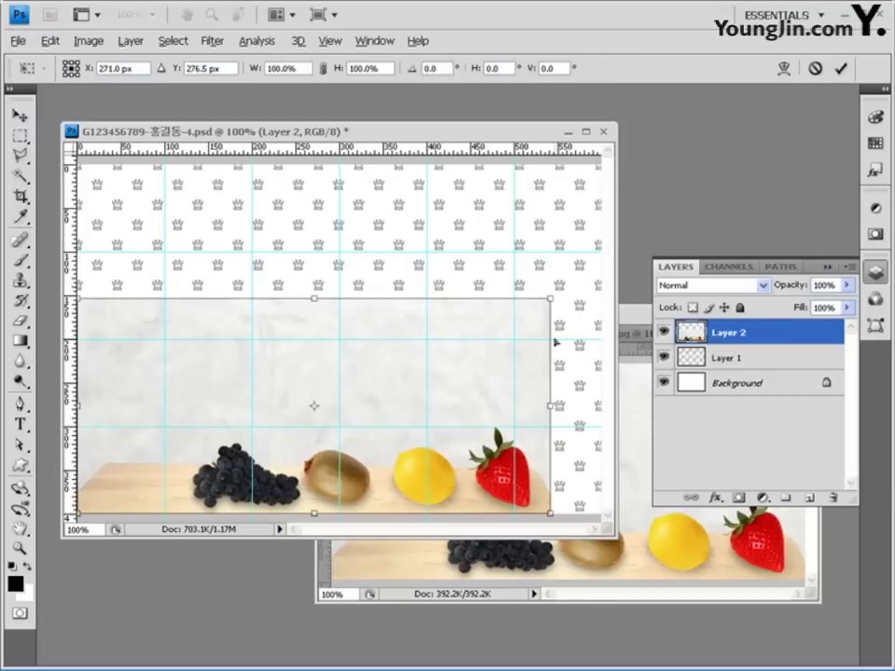
drag(577, 293, 611, 277)
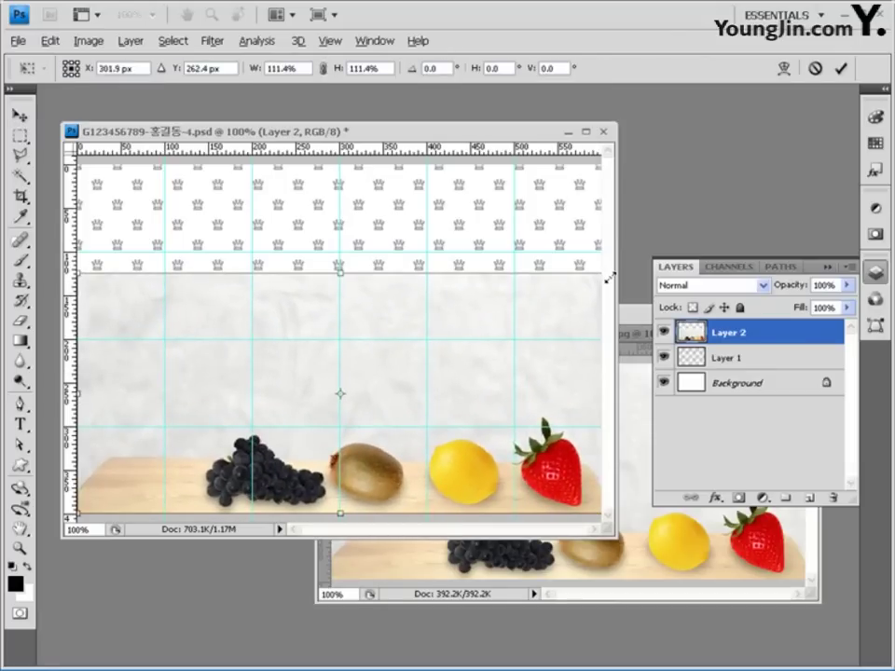
key(Left)
key(Left)
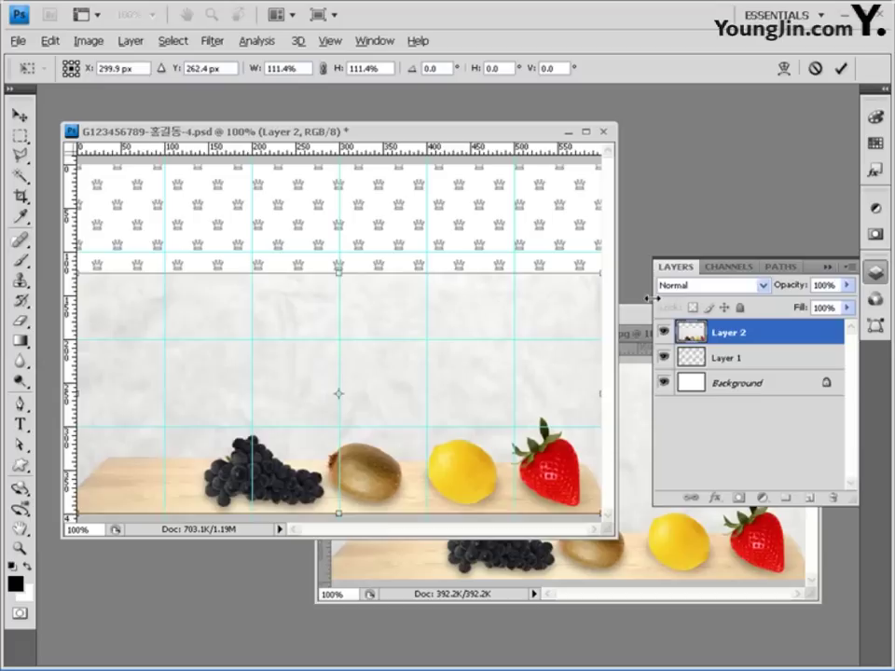
key(Down)
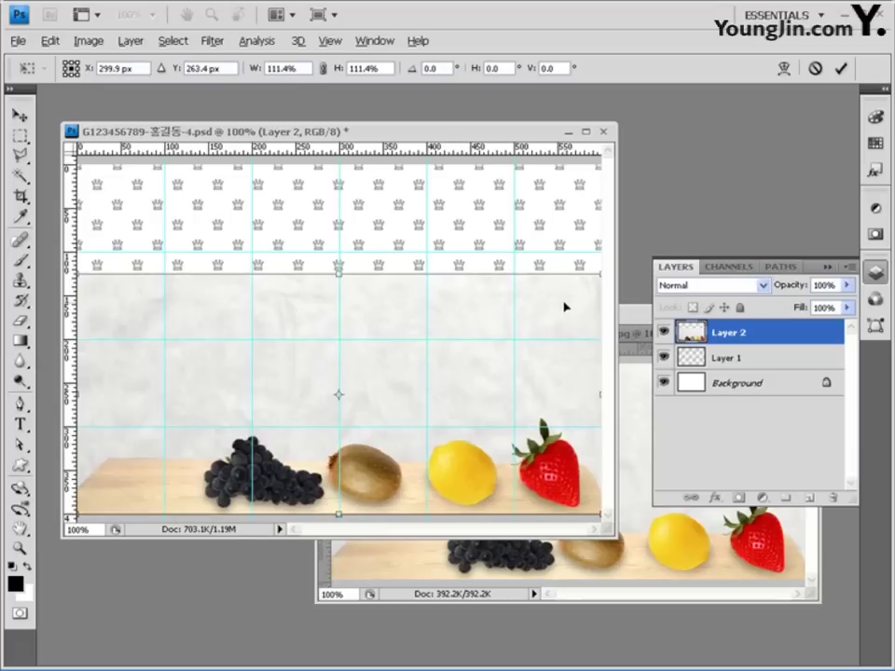
key(Return)
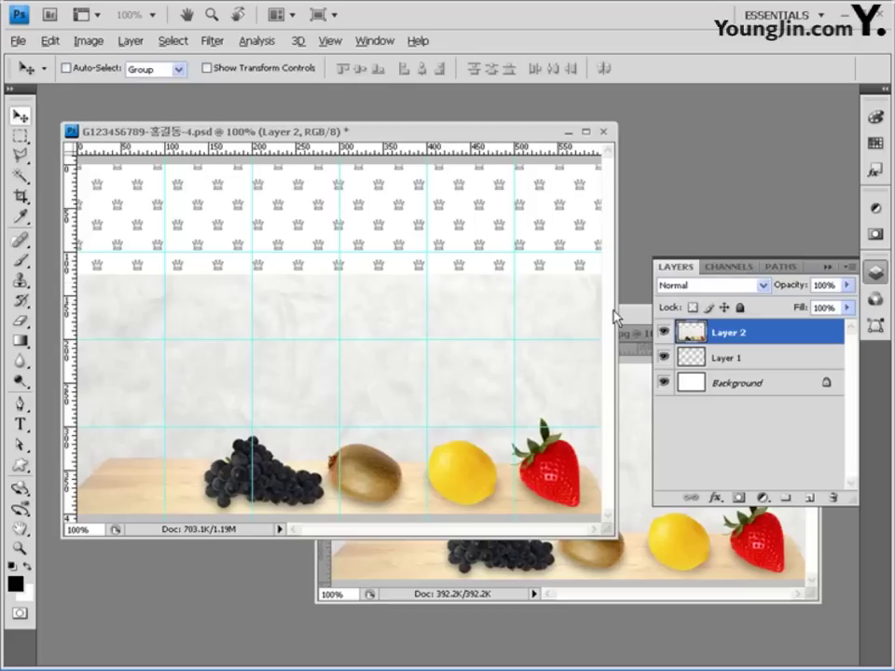
- Add a layer mask to the fruit layer and fade its upper part with an upward white-to-black linear gradient about 100 px long
click(738, 501)
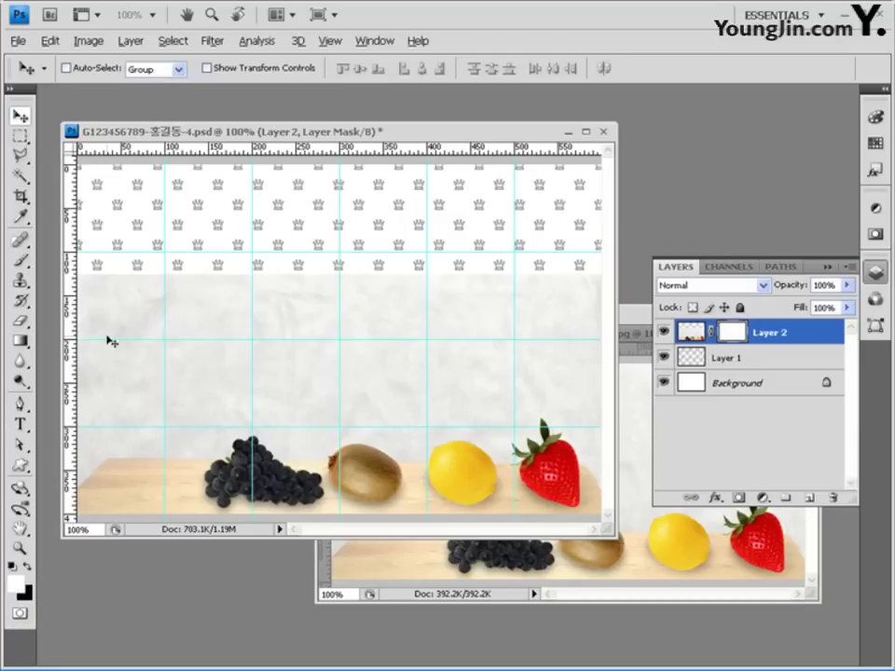
click(20, 342)
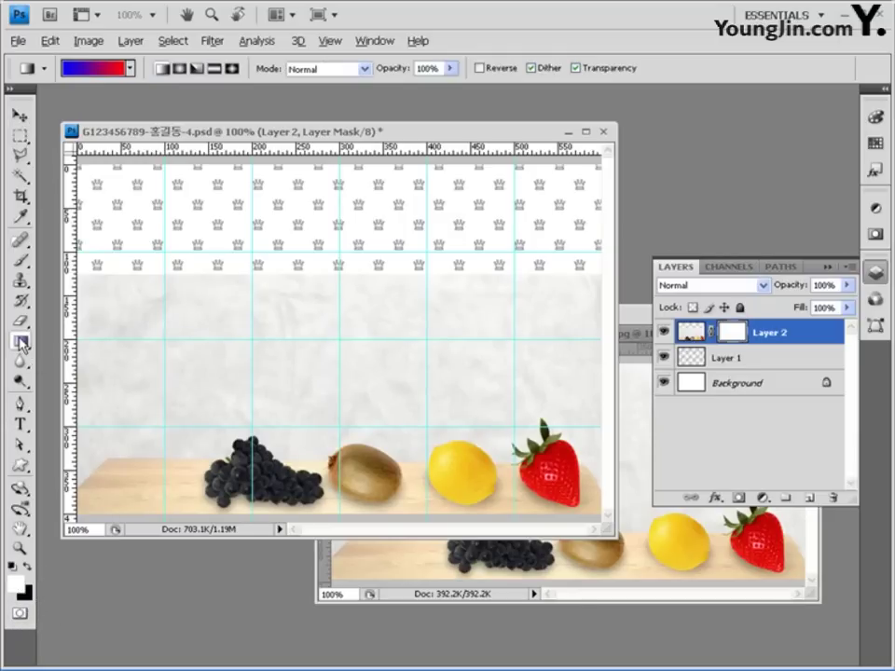
click(130, 68)
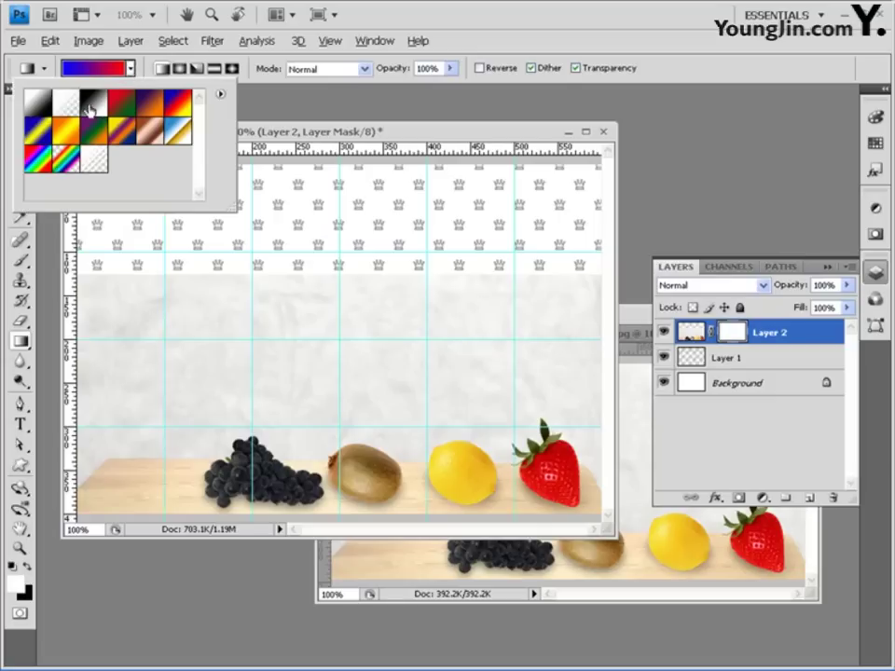
click(37, 109)
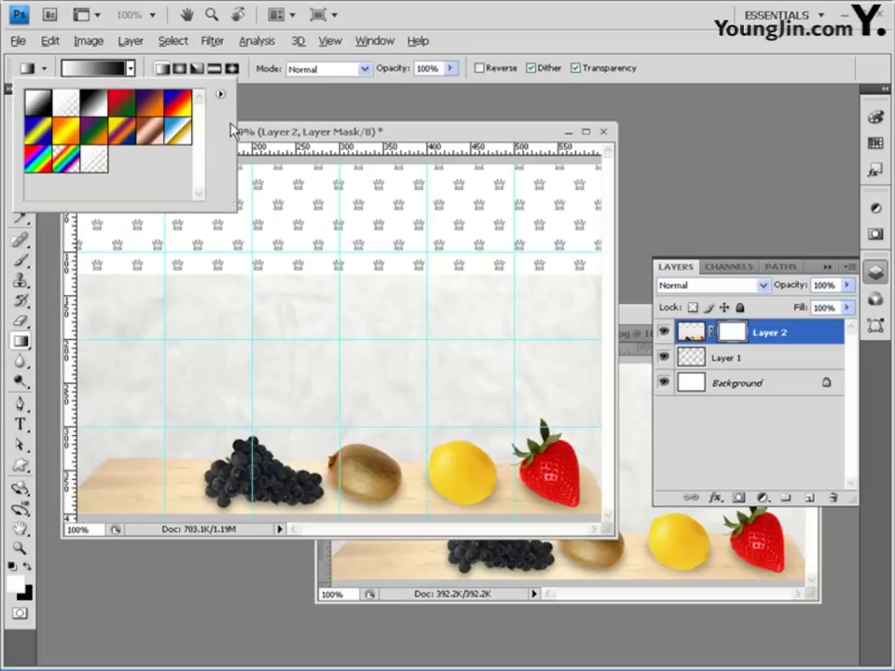
click(165, 71)
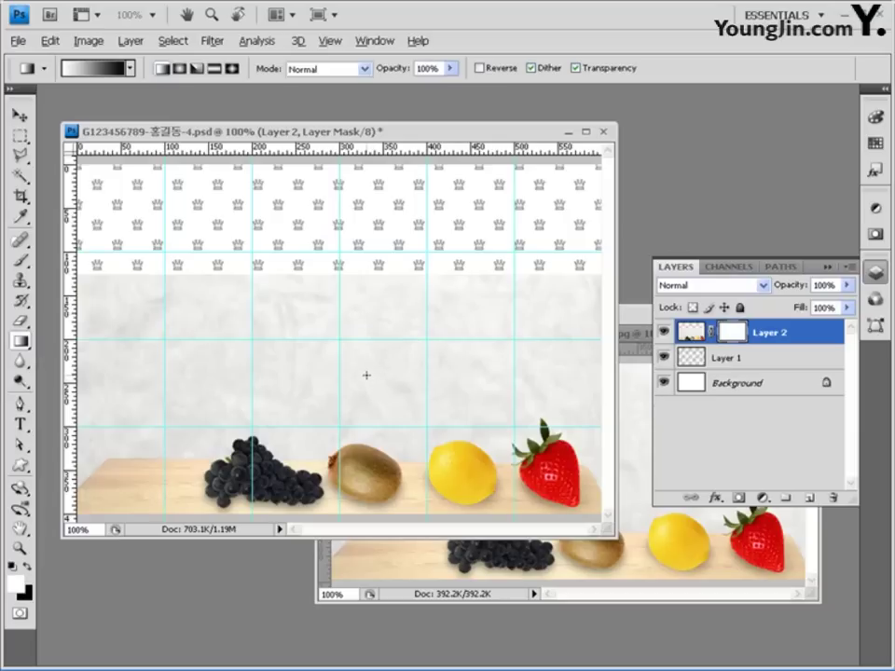
drag(363, 373, 364, 284)
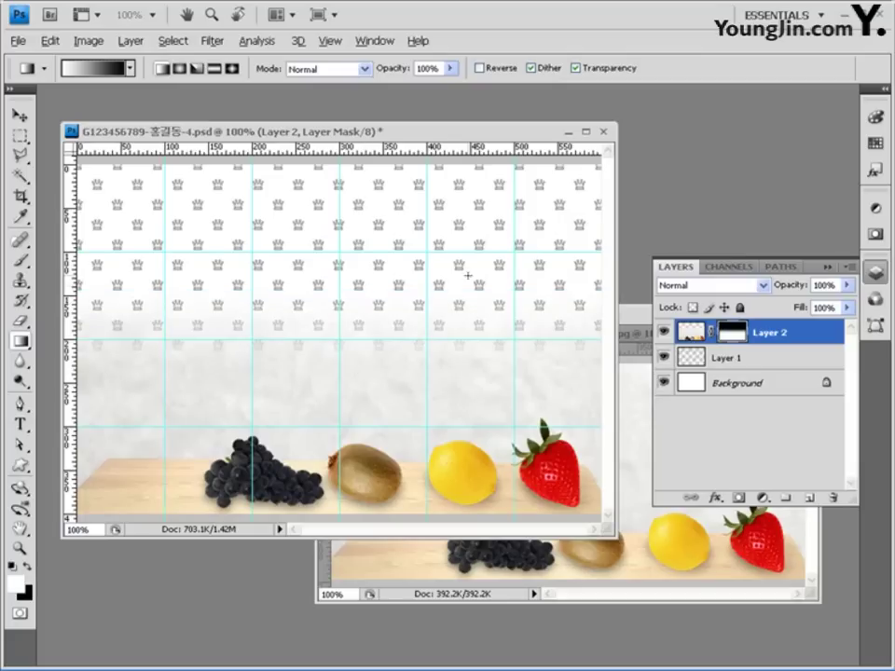
- Move the fruit image's window aside and open the leaf image 1급-15 from the Chapter04 folder
drag(629, 321, 573, 338)
key(ctrl+o)
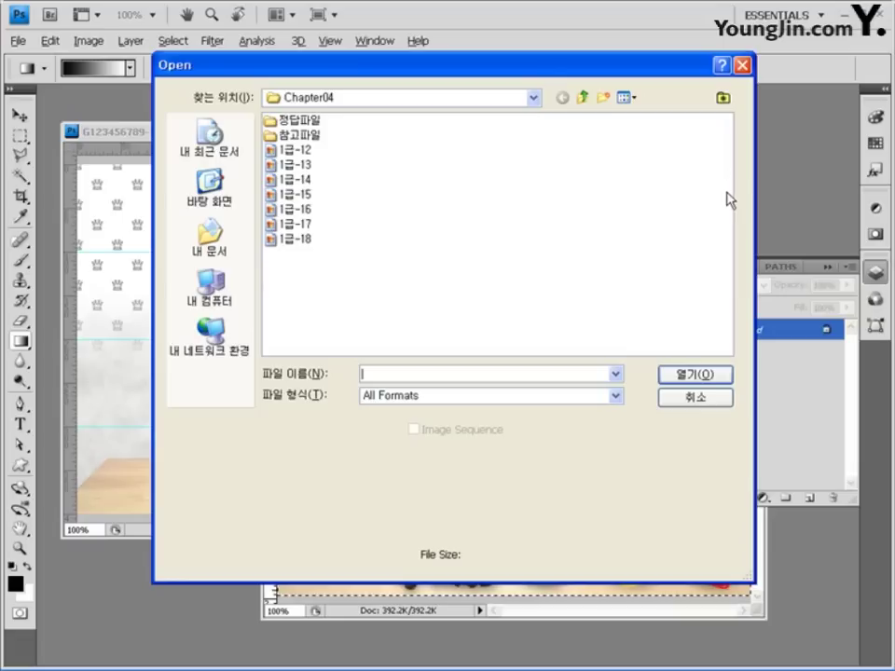
click(304, 194)
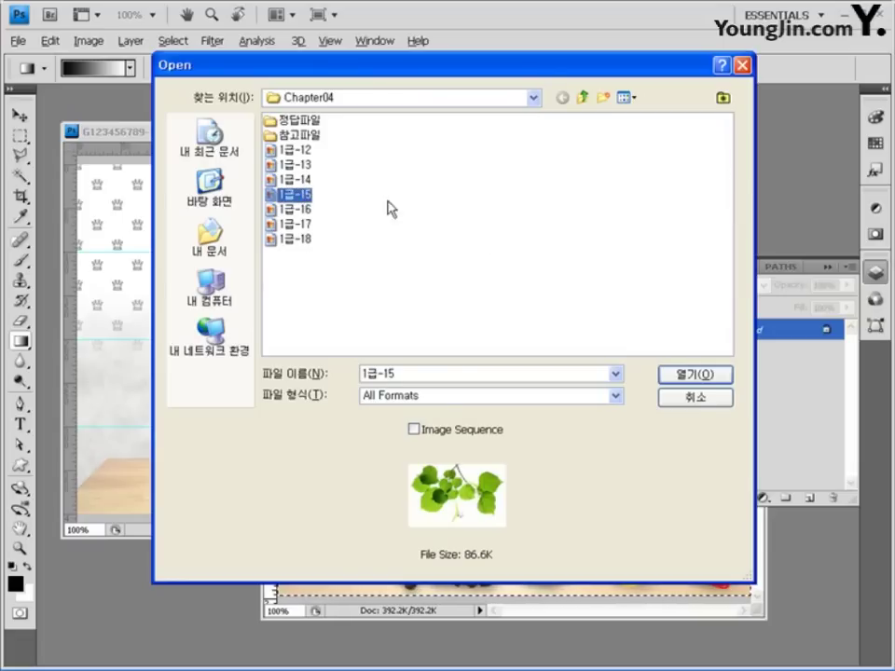
click(689, 376)
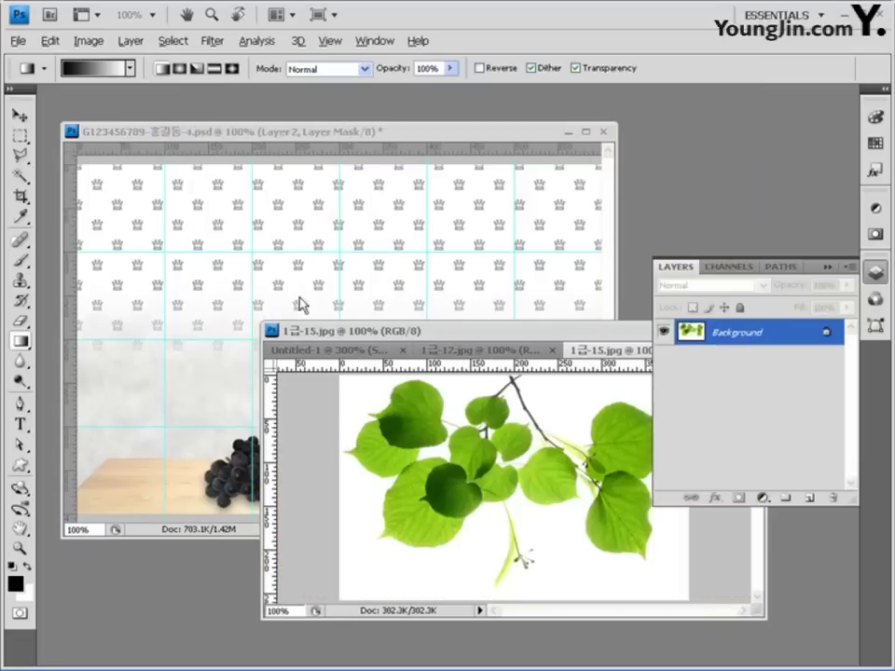
- Select the leaves in 1급-15 by Magic Wand selecting the white background at tolerance 32 with Contiguous off, and invert the selection
drag(439, 330, 299, 255)
click(21, 176)
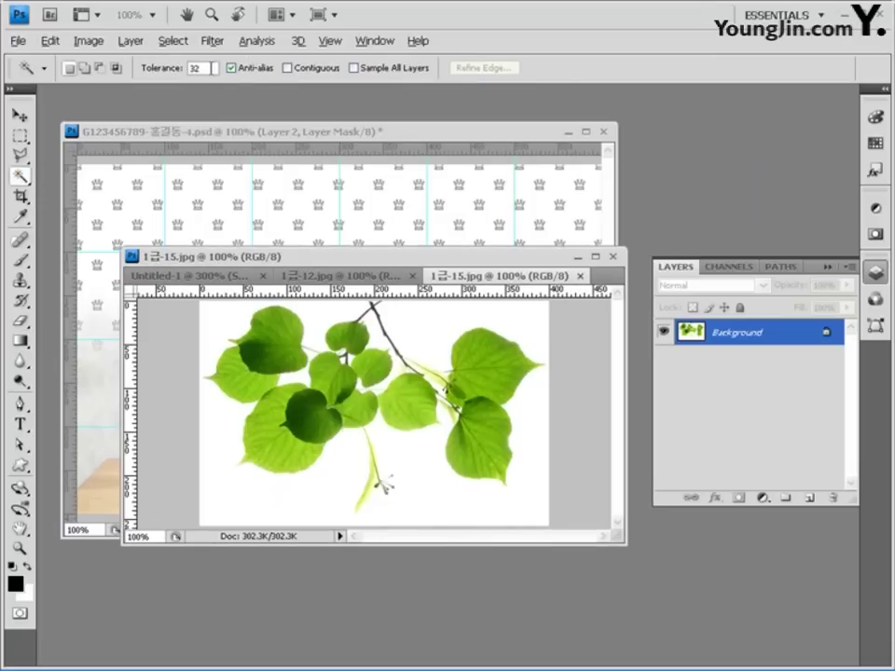
click(287, 68)
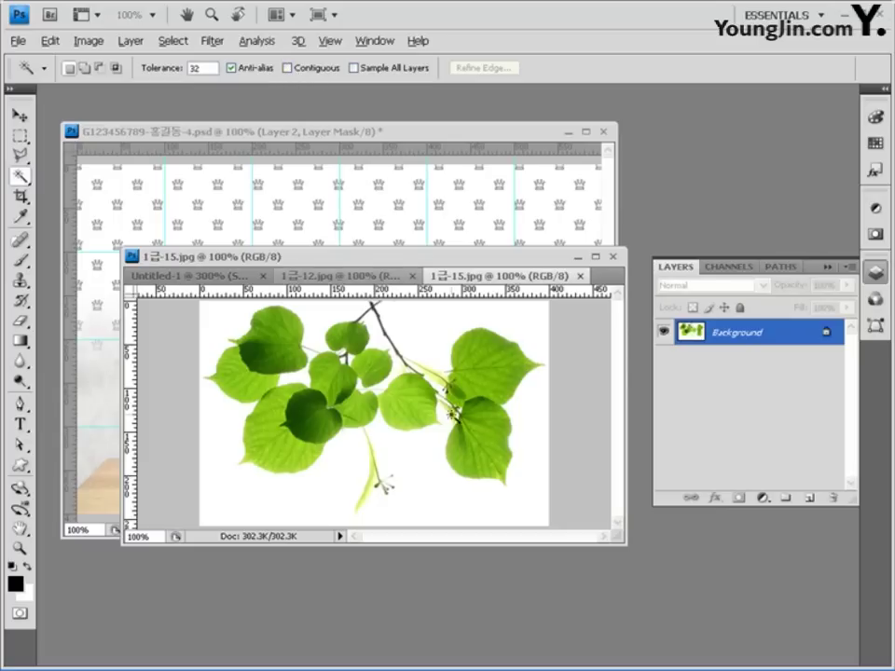
click(519, 317)
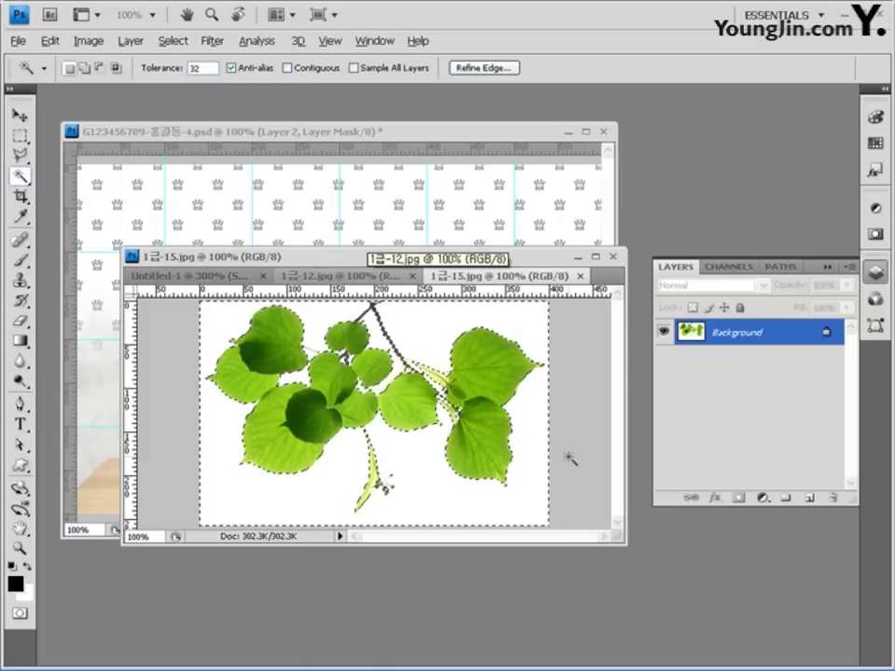
click(160, 42)
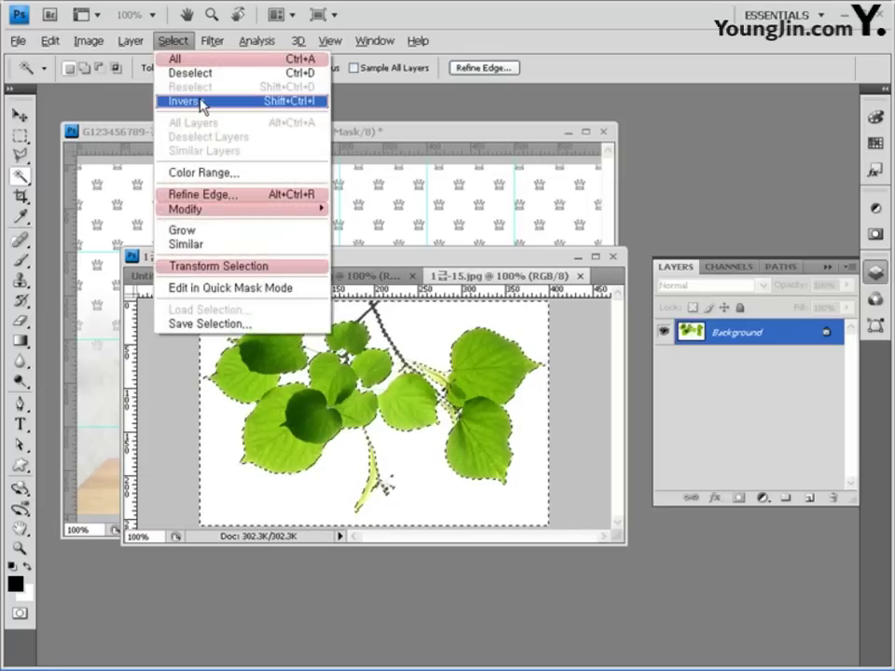
click(198, 103)
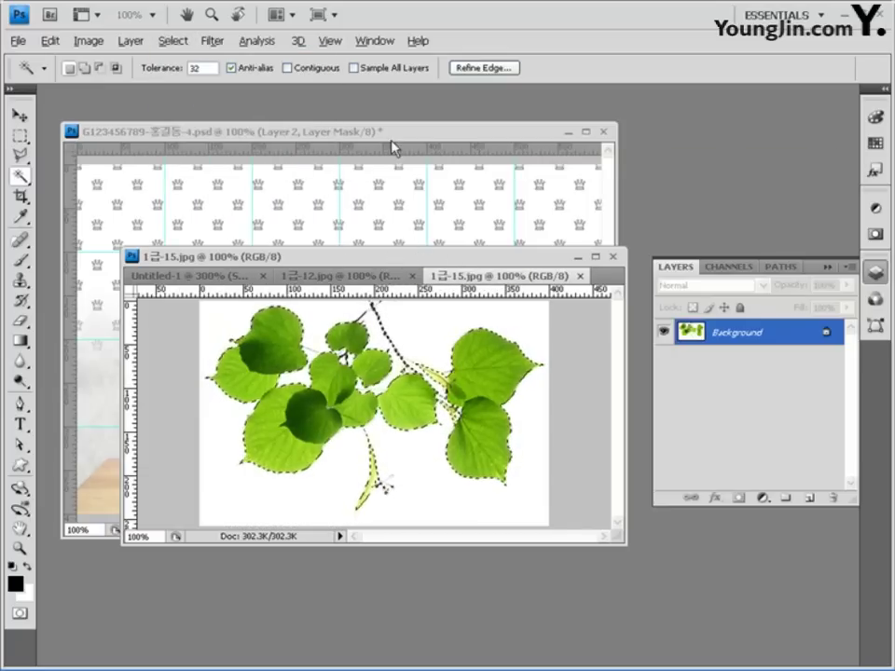
- Copy the selected leaves and paste them into the 600 × 400 px document as a new layer above the fruit layer
drag(413, 268, 494, 370)
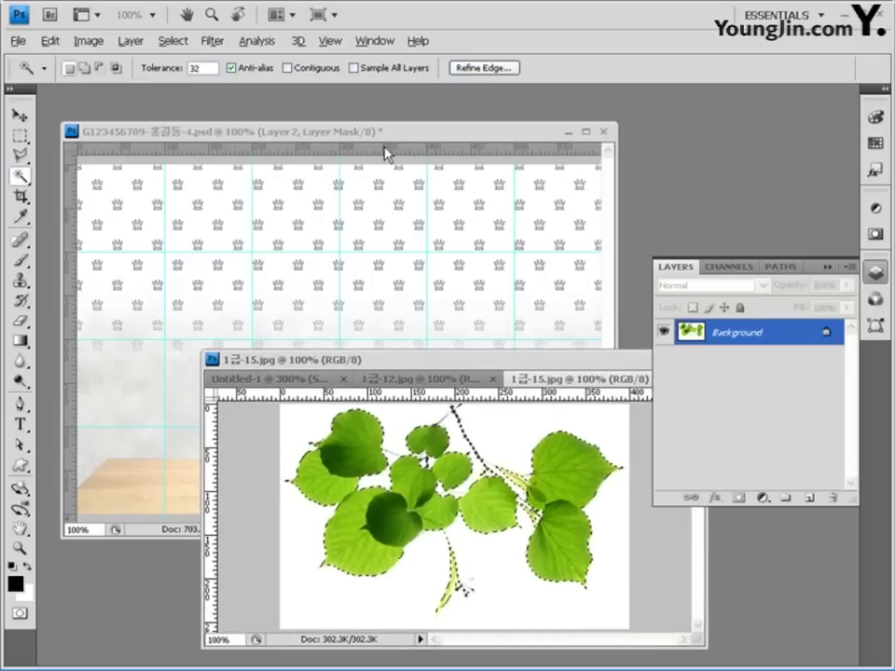
click(387, 135)
key(ctrl+v)
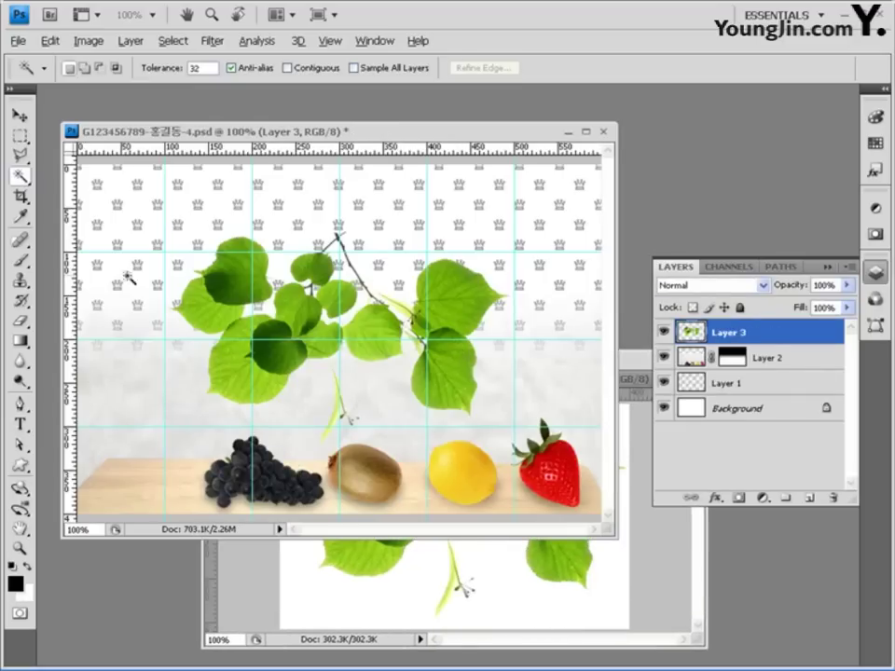
- Flip the leaf layer horizontally and move it into the composition's upper-left corner so the outer leaves run off the canvas
click(50, 40)
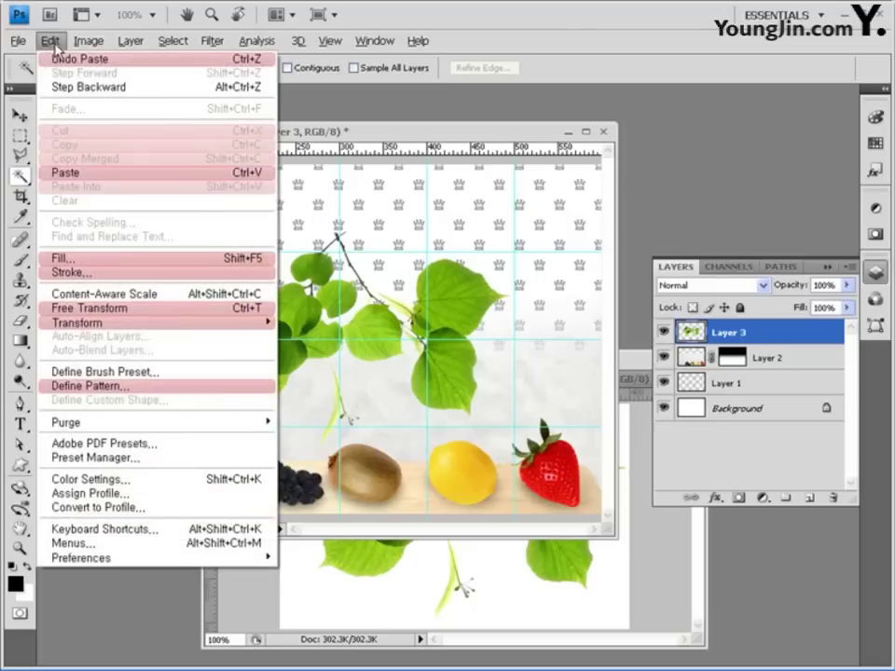
mouse_move(105, 331)
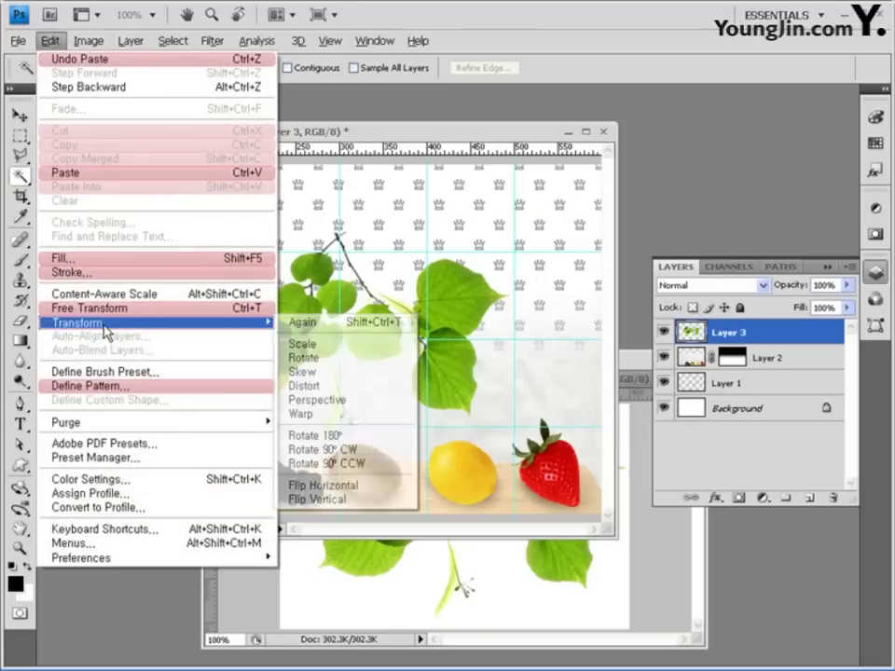
click(329, 486)
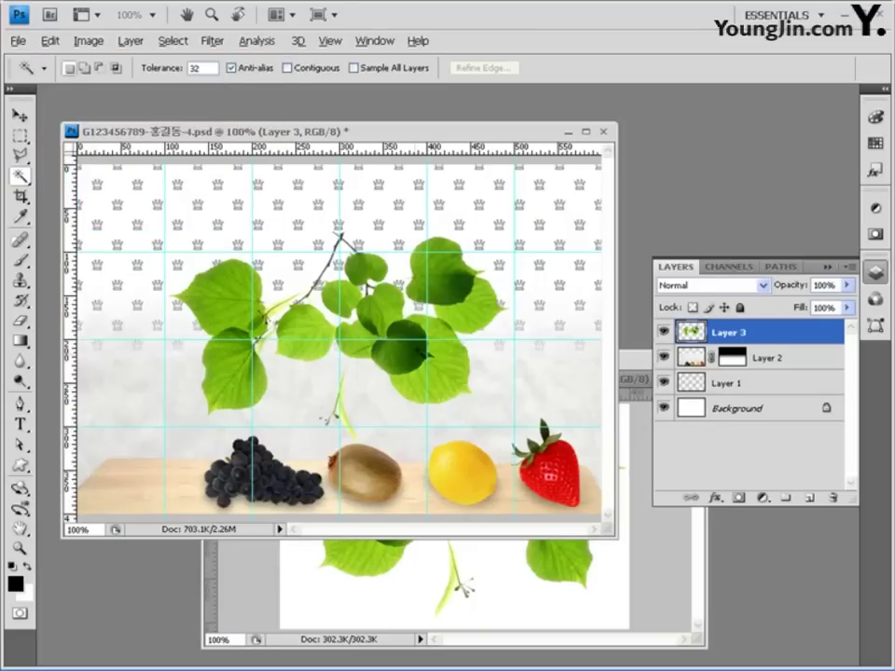
click(18, 113)
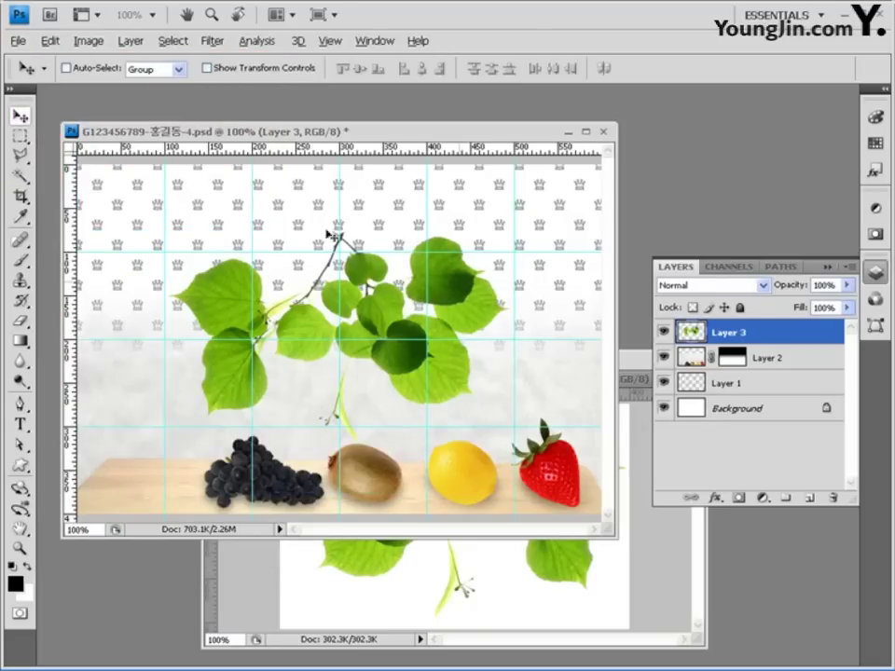
drag(460, 286, 212, 207)
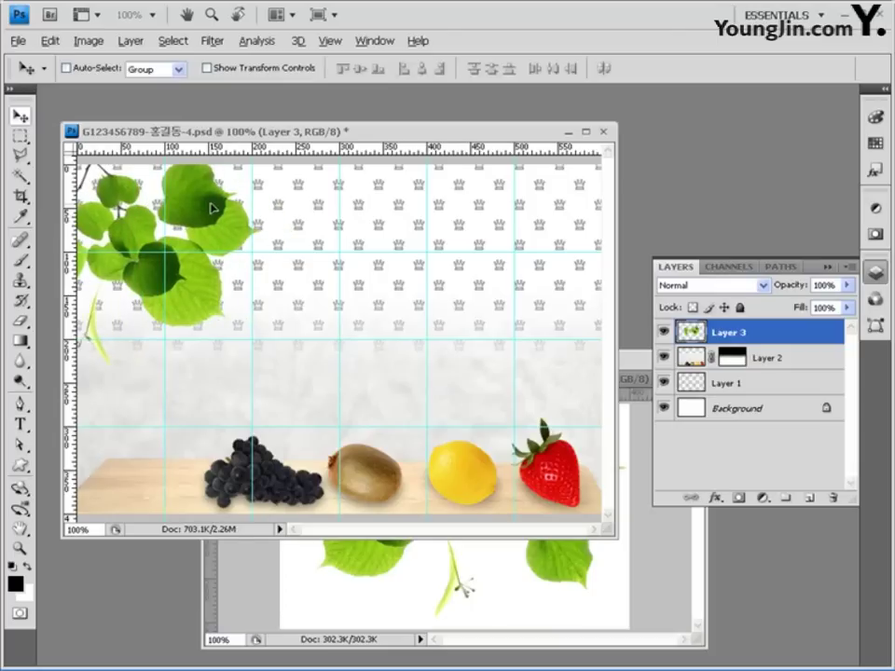
drag(212, 207, 196, 197)
- Open the apple image 1급-18 from the Chapter04 folder alongside the other source images
click(623, 489)
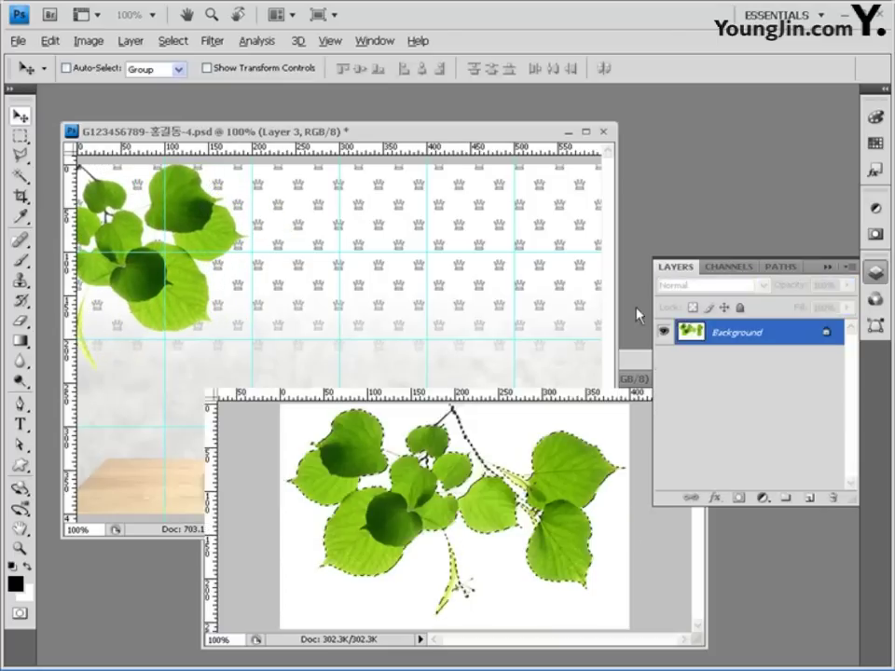
key(ctrl+o)
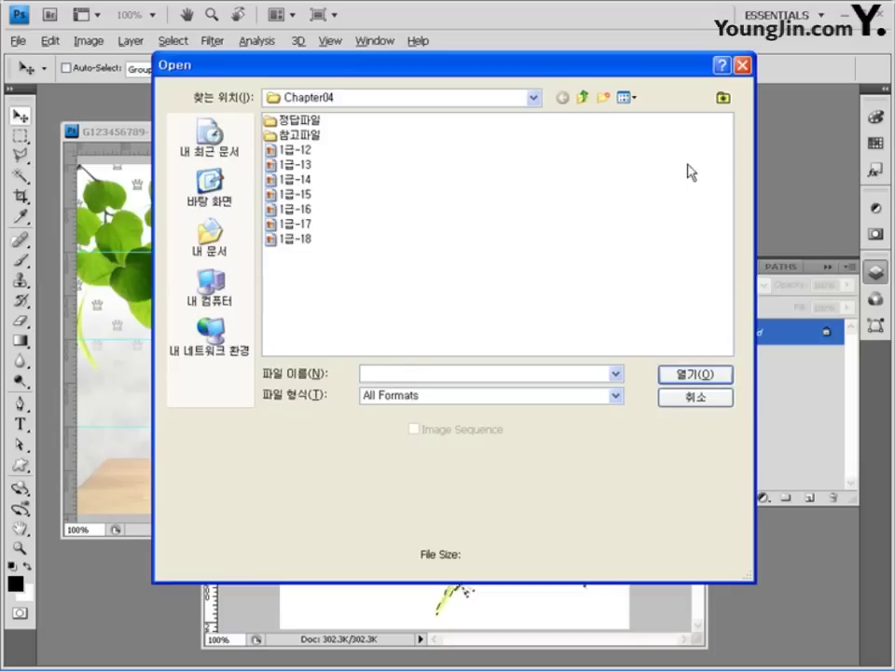
click(295, 239)
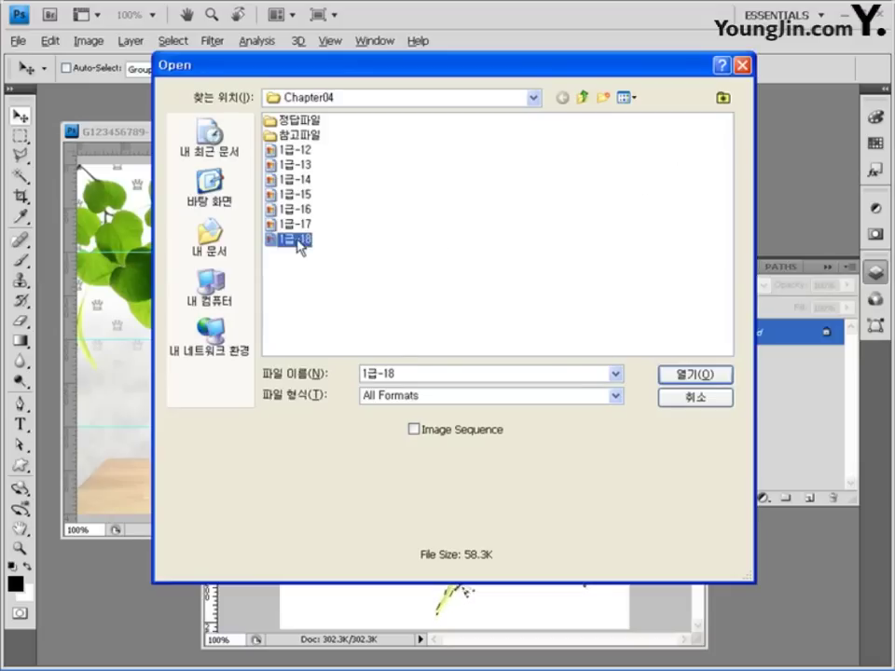
click(708, 377)
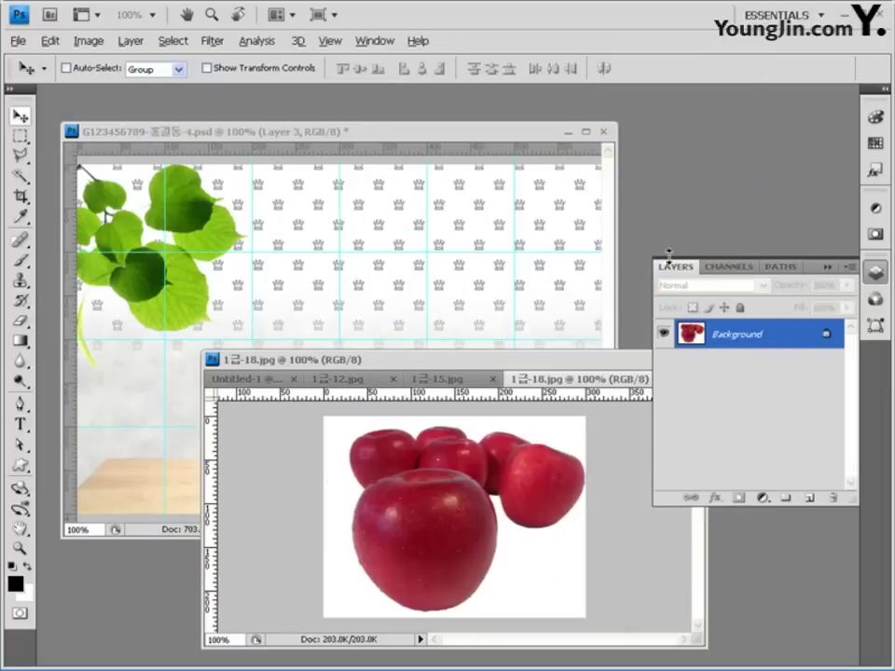
- Select the apples in 1급-18 by Magic Wand selecting the white background at tolerance 32, and invert the selection
click(21, 178)
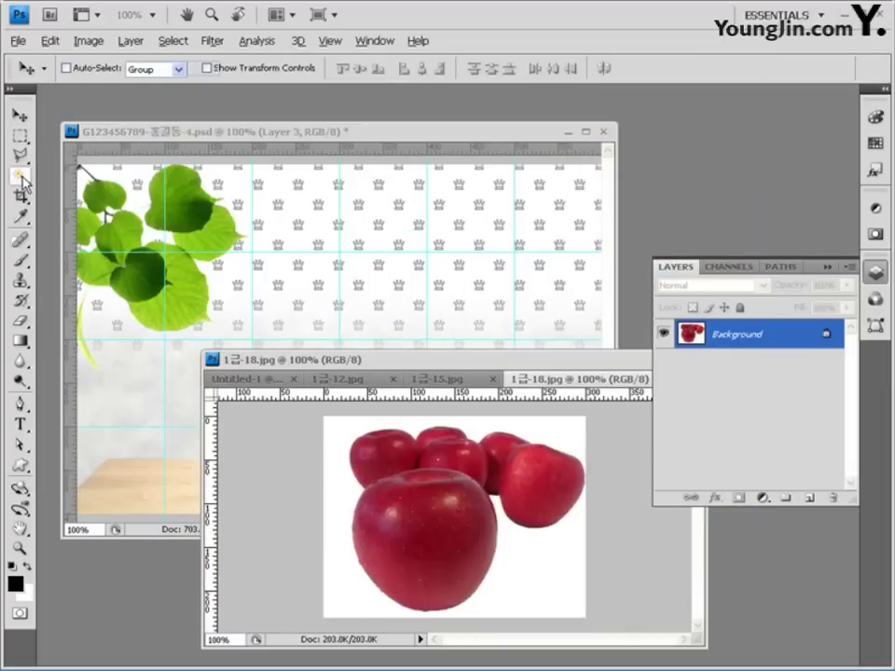
click(575, 438)
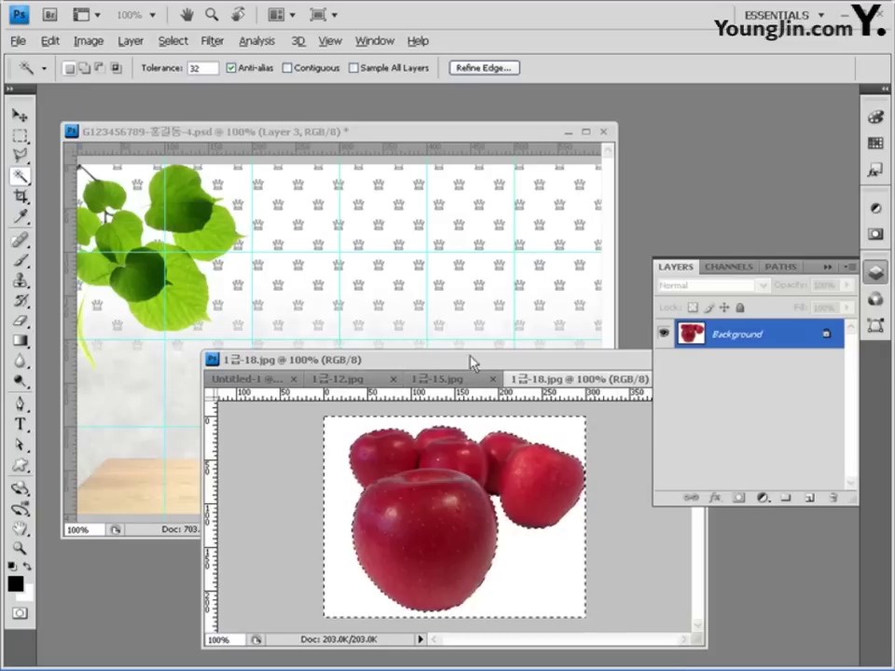
click(174, 41)
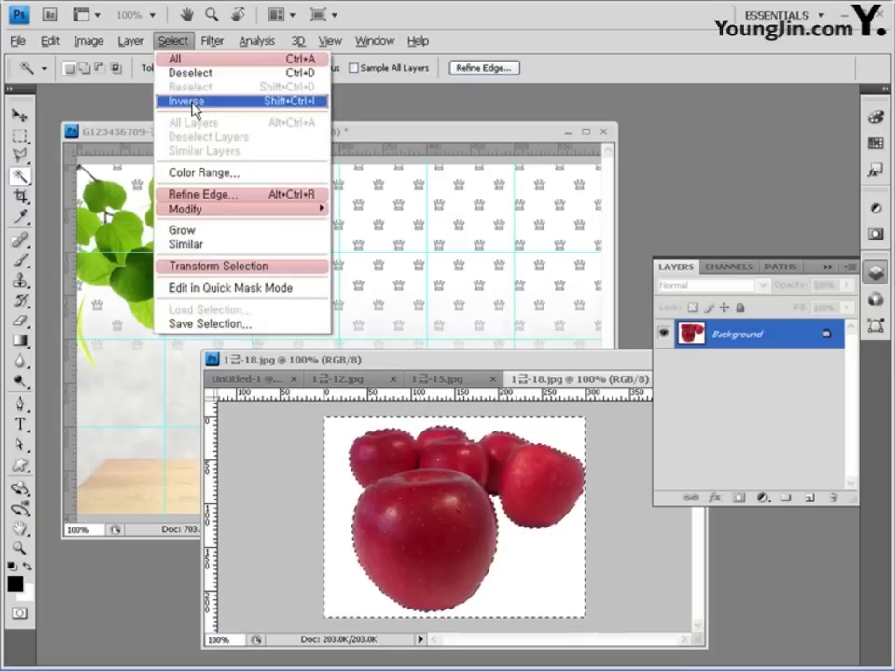
click(192, 102)
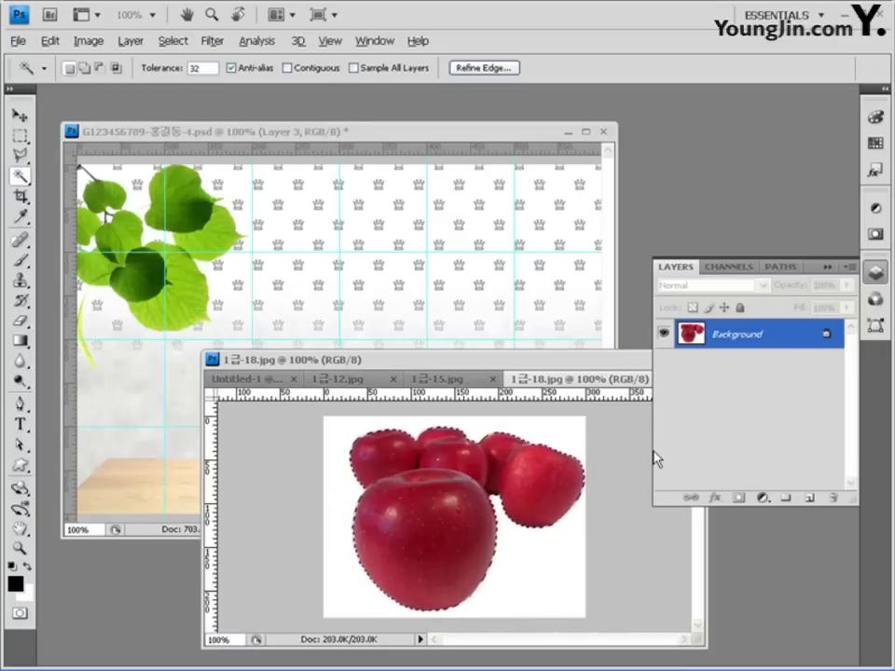
- Copy the selected apples and paste them into the 600 × 400 px composition as a new layer above the leaves
key(ctrl+c)
click(250, 140)
key(ctrl+v)
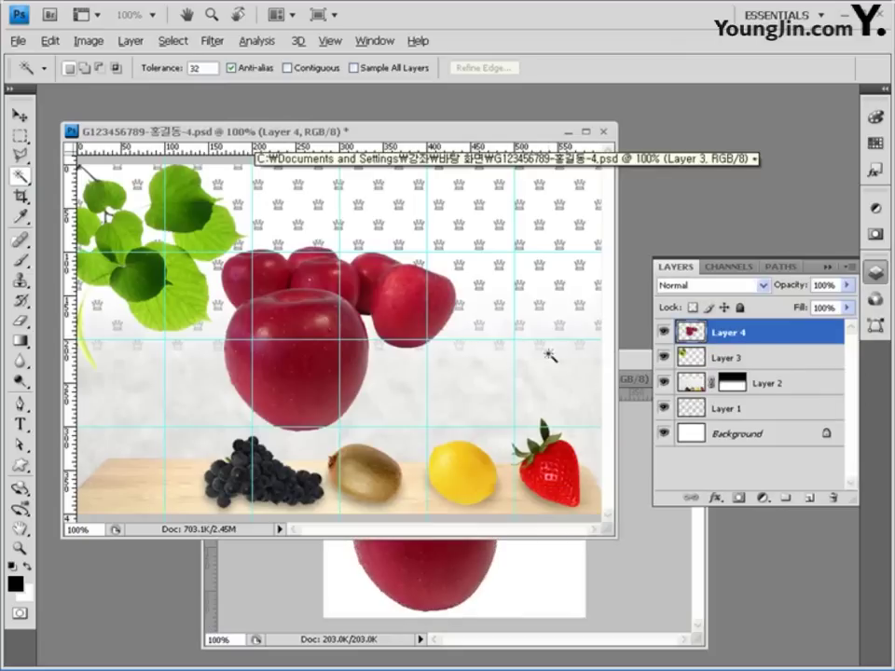
- Scale the apples down proportionally to about 180 px wide with Free Transform and place them over the leaves
key(ctrl+t)
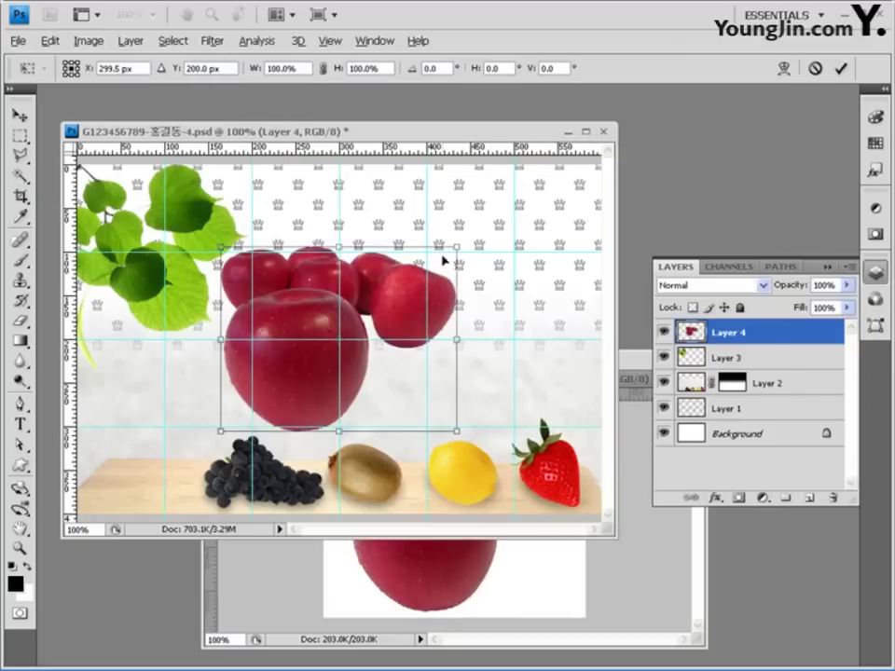
drag(462, 246, 224, 224)
key(Return)
key(w)
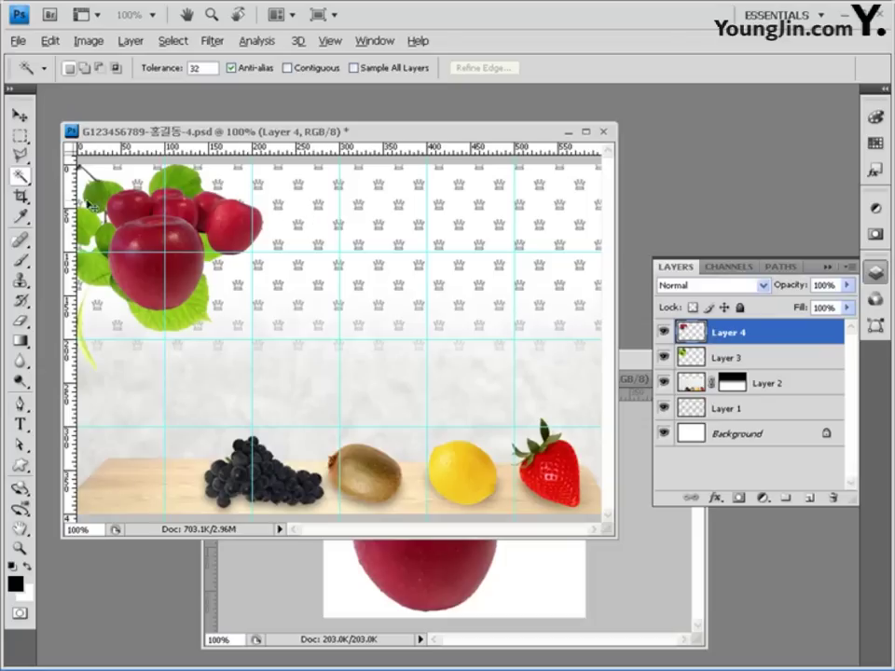
- Load the apple layer's outline as a selection and intersect it with a Polygonal Lasso outline around the large front apple
ctrl+click(685, 331)
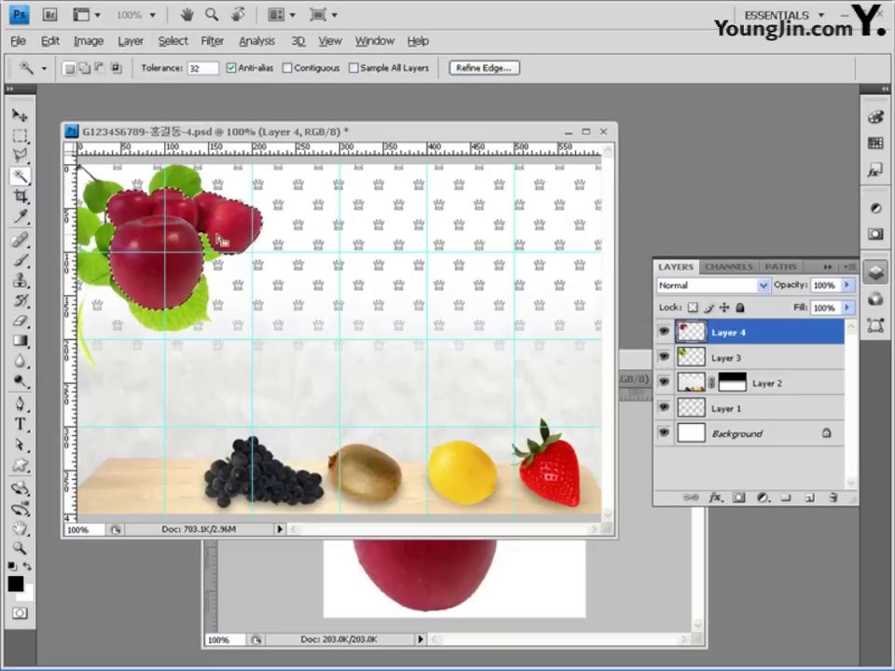
click(21, 156)
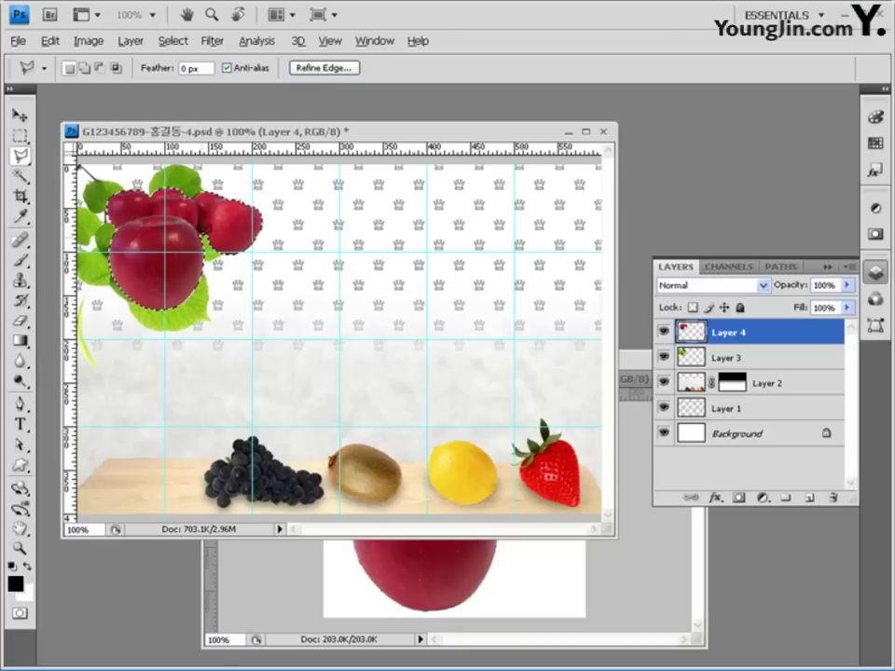
click(115, 68)
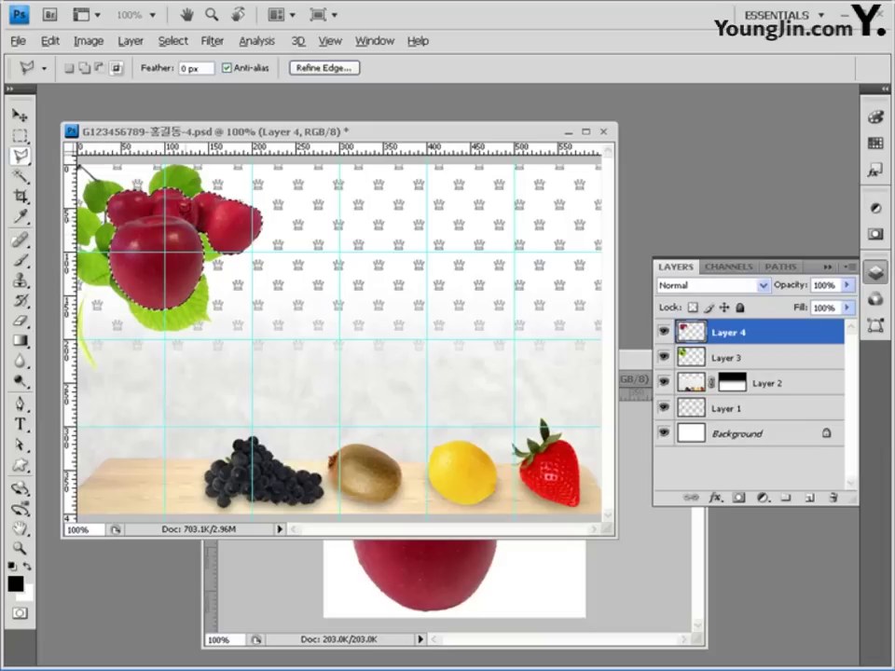
click(117, 344)
click(203, 348)
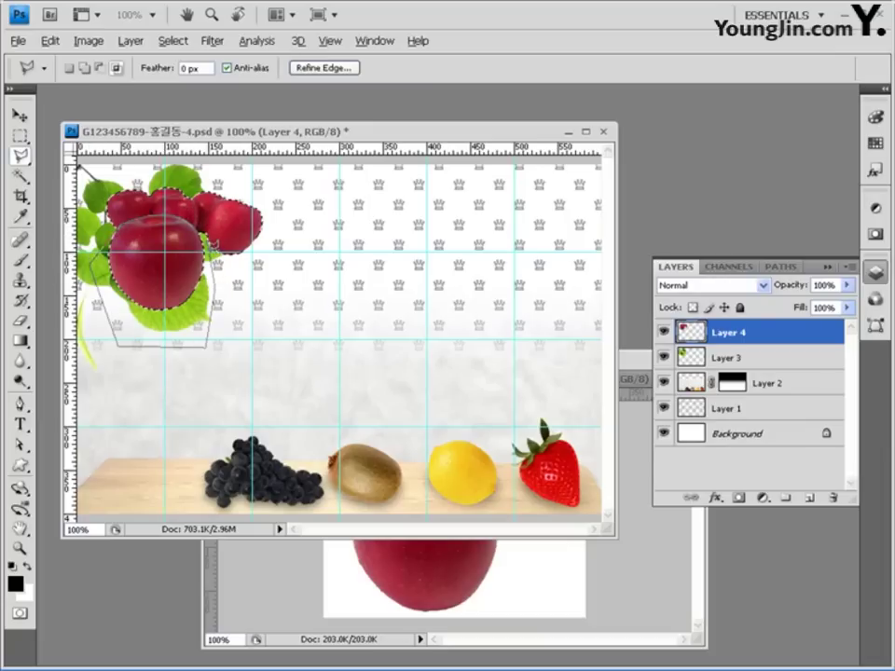
double_click(203, 231)
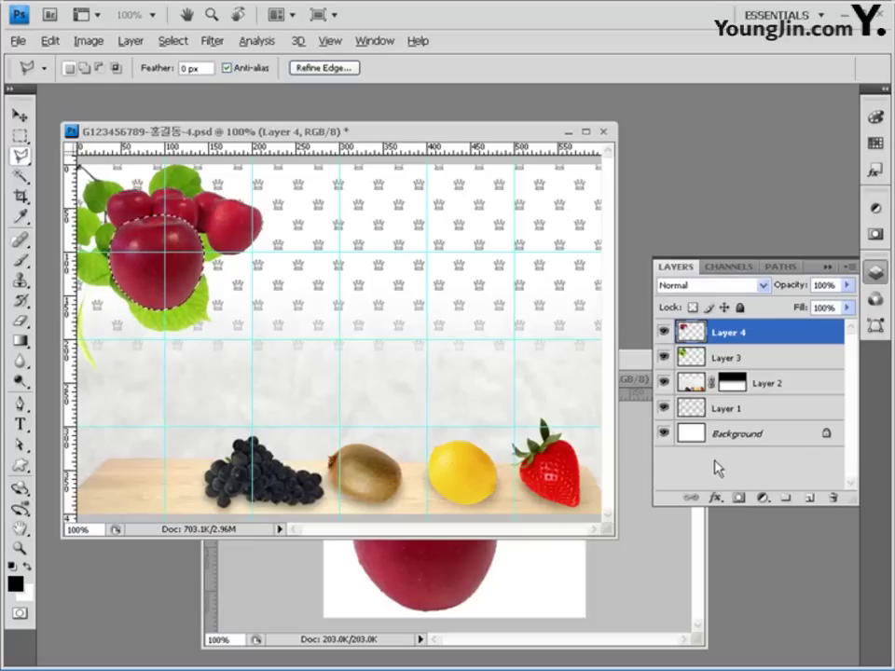
- Add a Hue/Saturation adjustment layer limited to the selected front apple
click(762, 500)
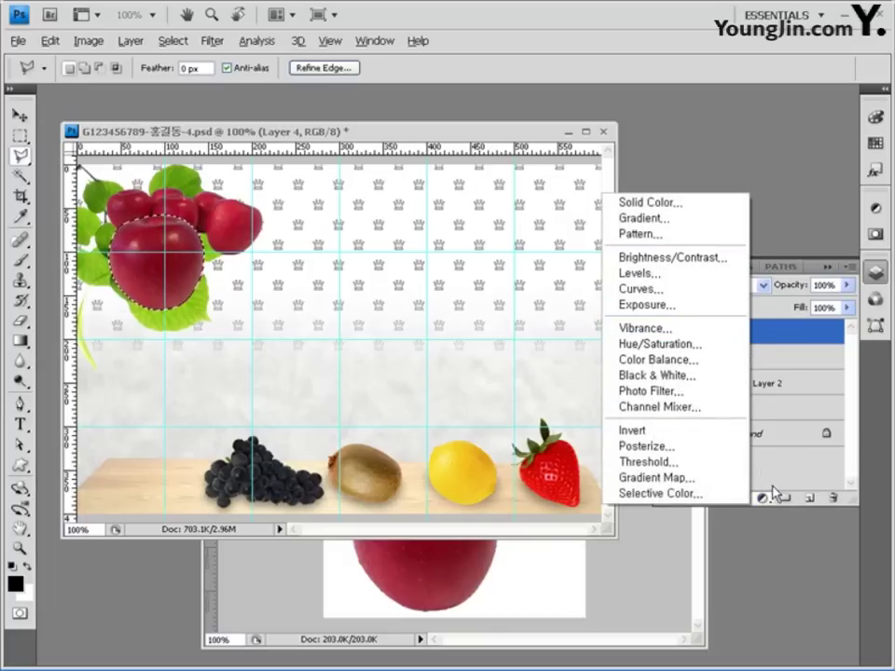
click(135, 47)
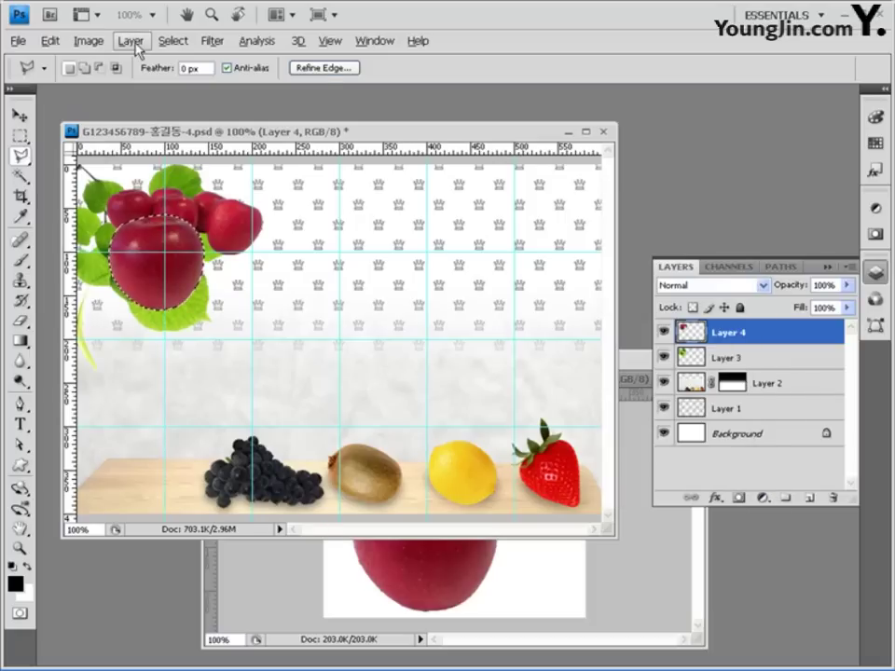
click(131, 41)
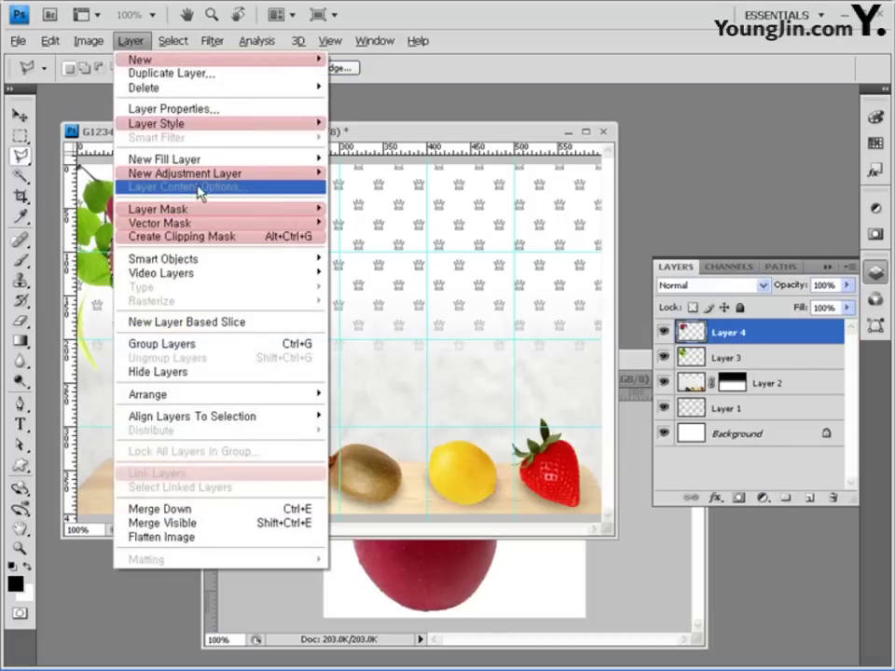
mouse_move(257, 175)
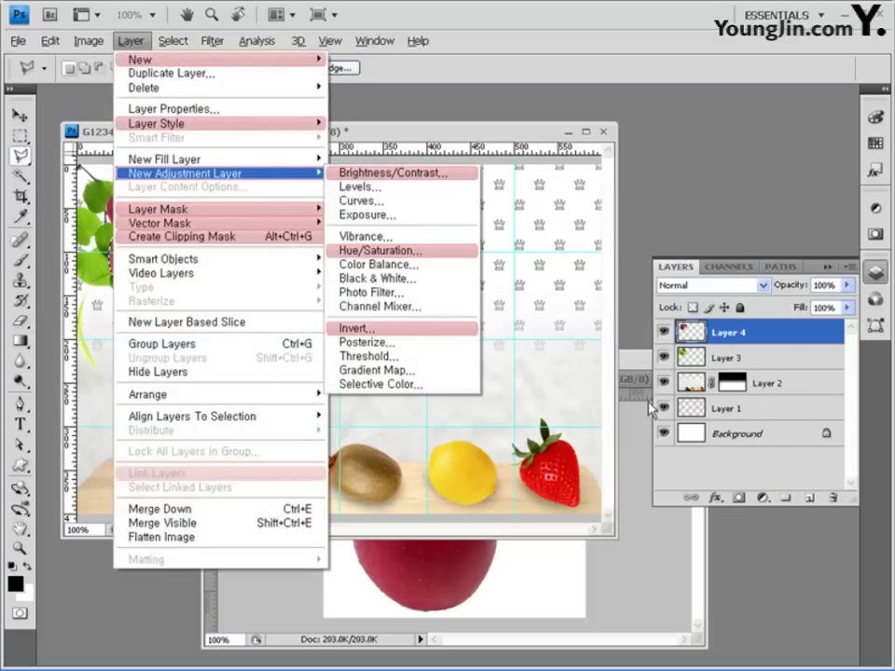
click(761, 498)
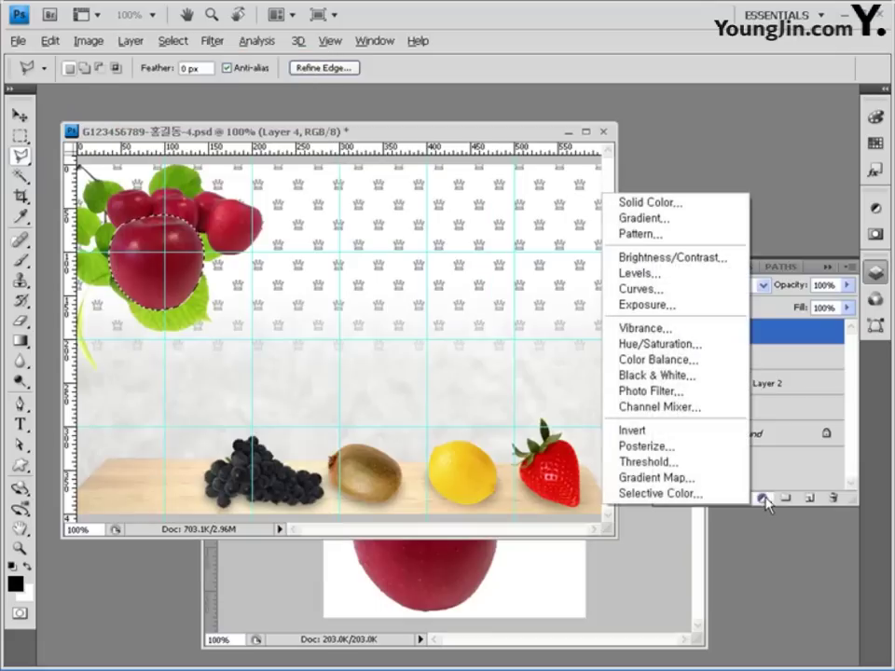
click(714, 356)
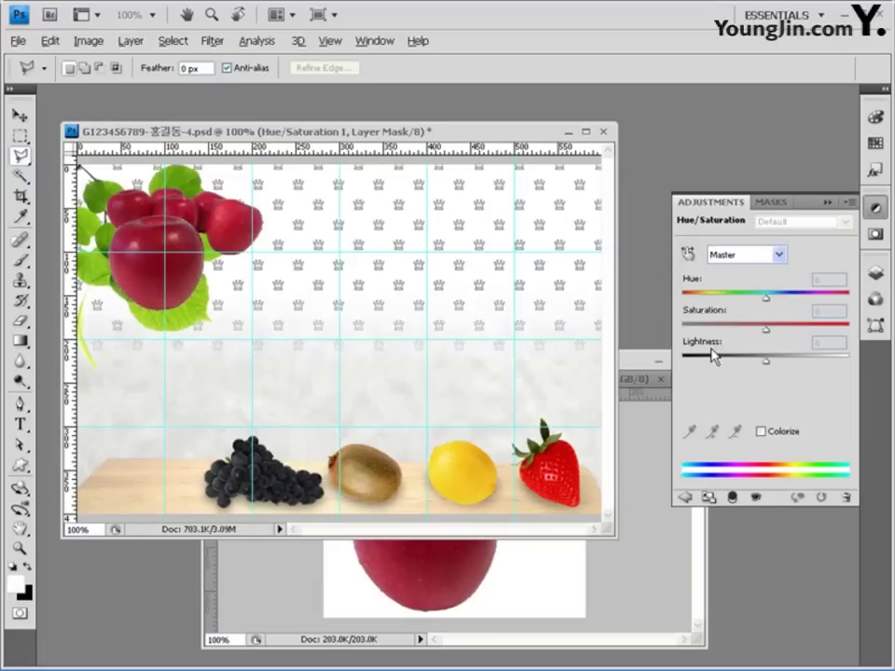
- Colorize the front apple green with hue 100 and saturation about 48, and return to the layer list
click(760, 432)
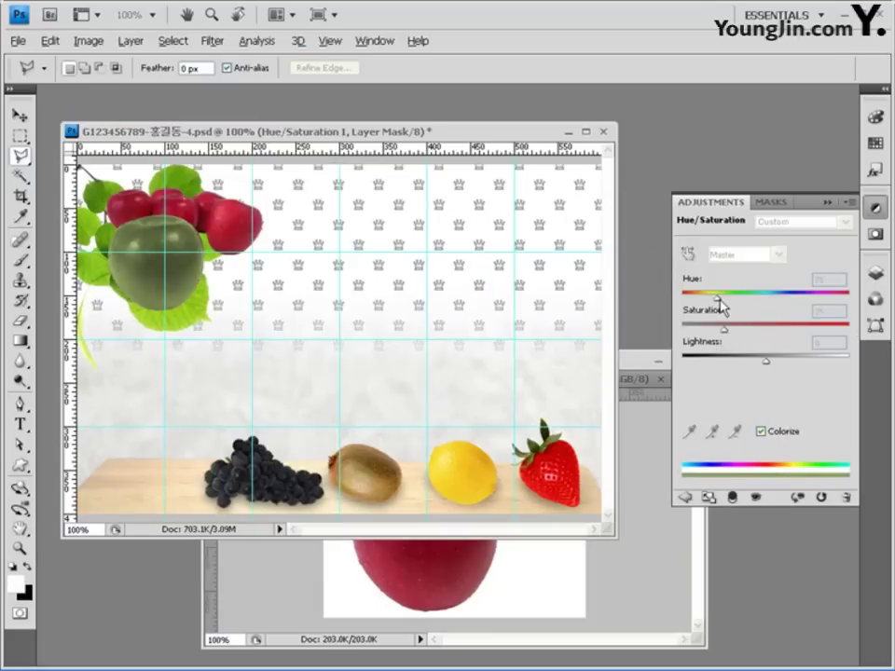
mouse_move(717, 298)
mouse_down()
mouse_move(760, 298)
mouse_move(727, 296)
mouse_up()
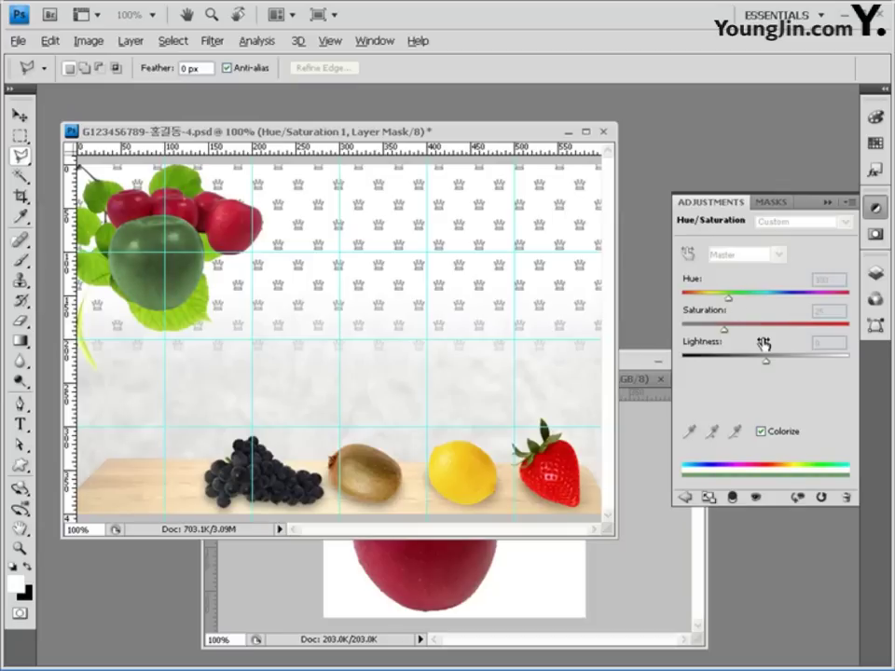
drag(726, 331, 763, 331)
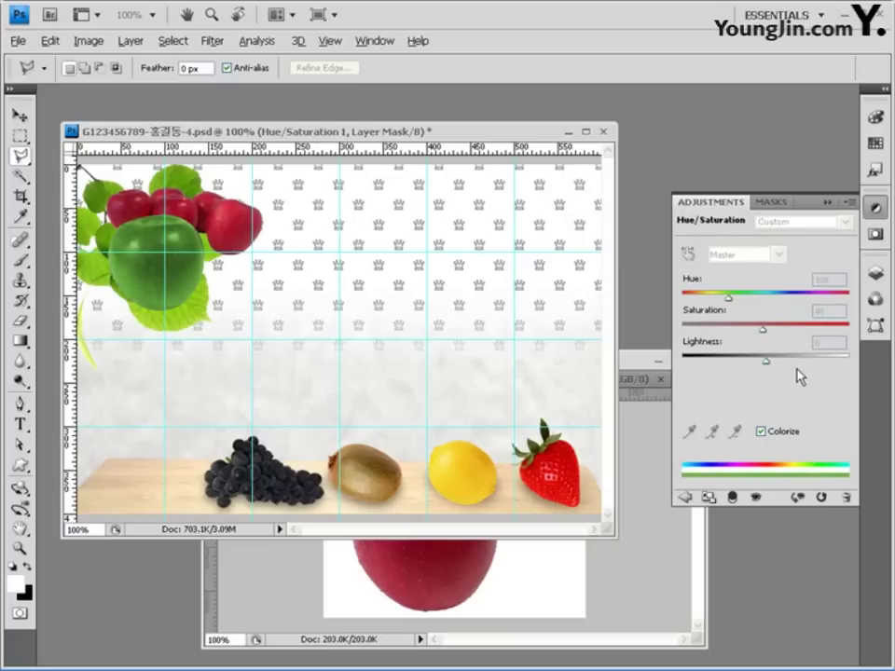
key(F7)
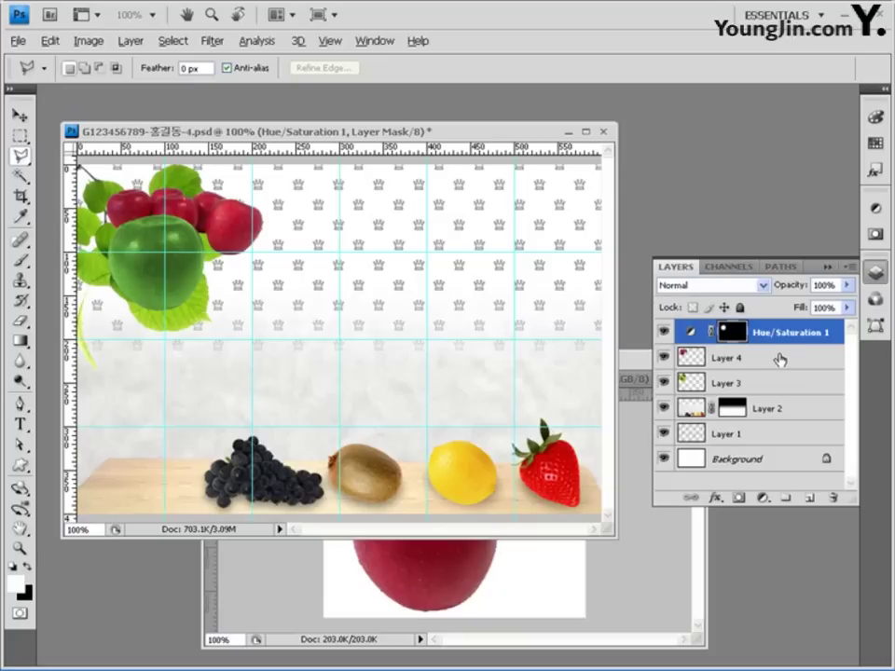
- Try to set the Pen tool's shape layer color to 0099ff while the adjustment layer's mask is active
key(p)
key(v)
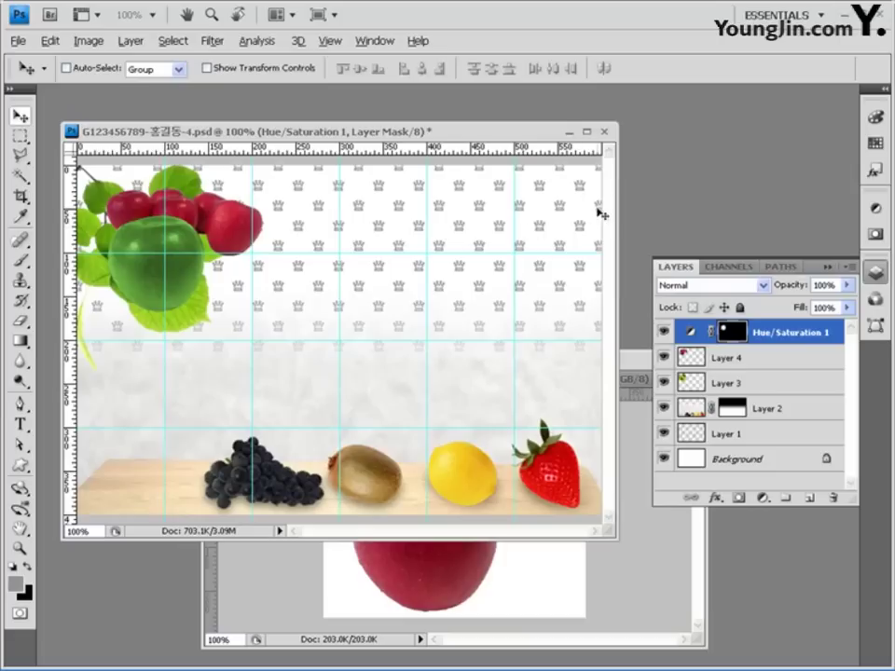
click(20, 404)
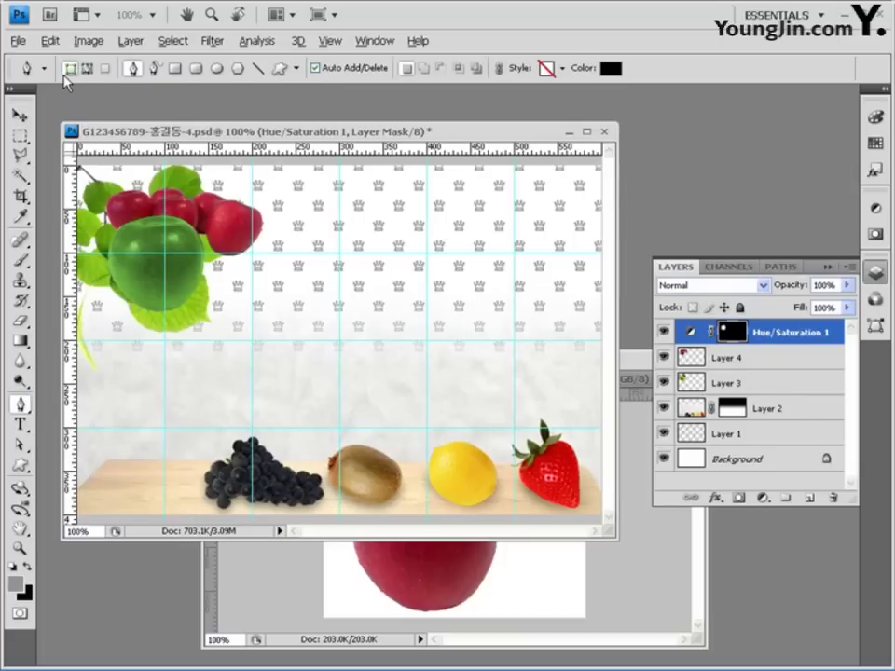
click(611, 69)
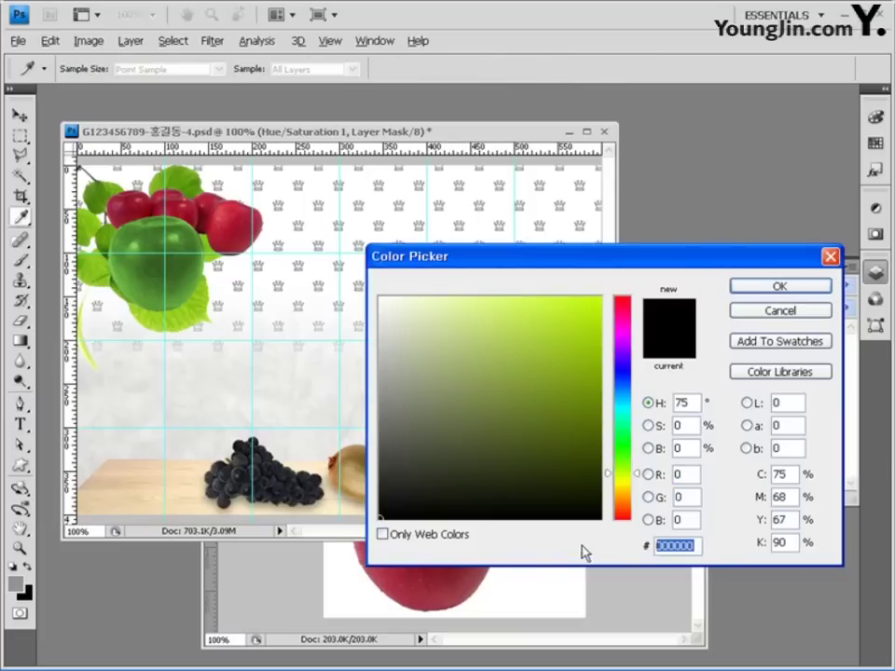
text(0099ff)
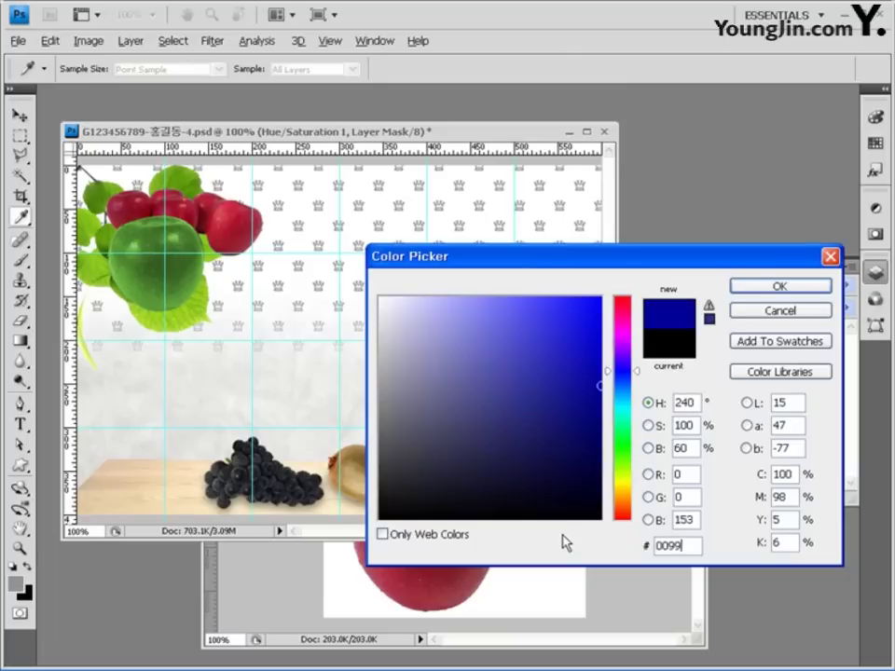
click(780, 287)
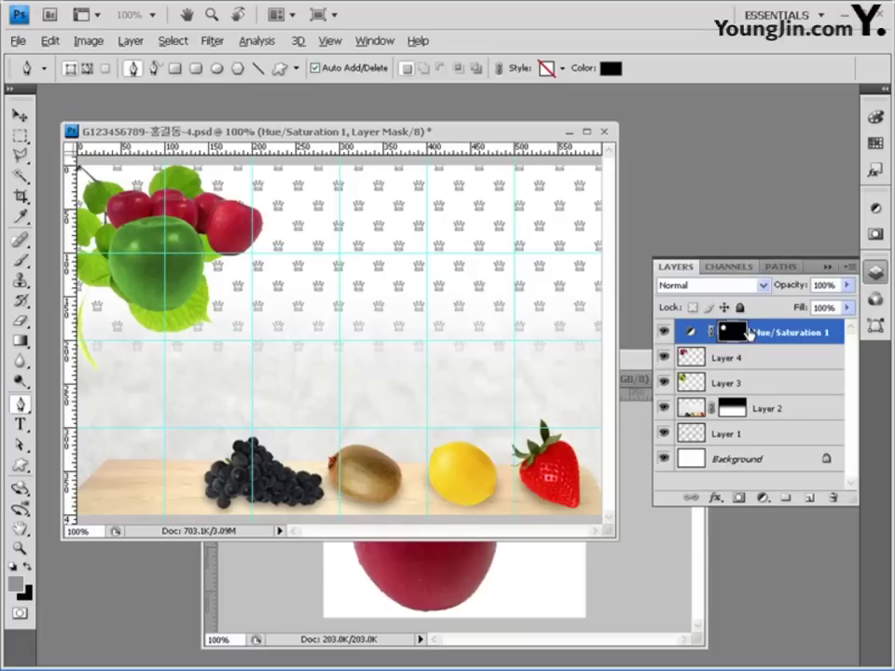
- Make the Hue/Saturation adjustment active instead of its mask, and set the Pen tool's shape color to 0099ff
click(802, 332)
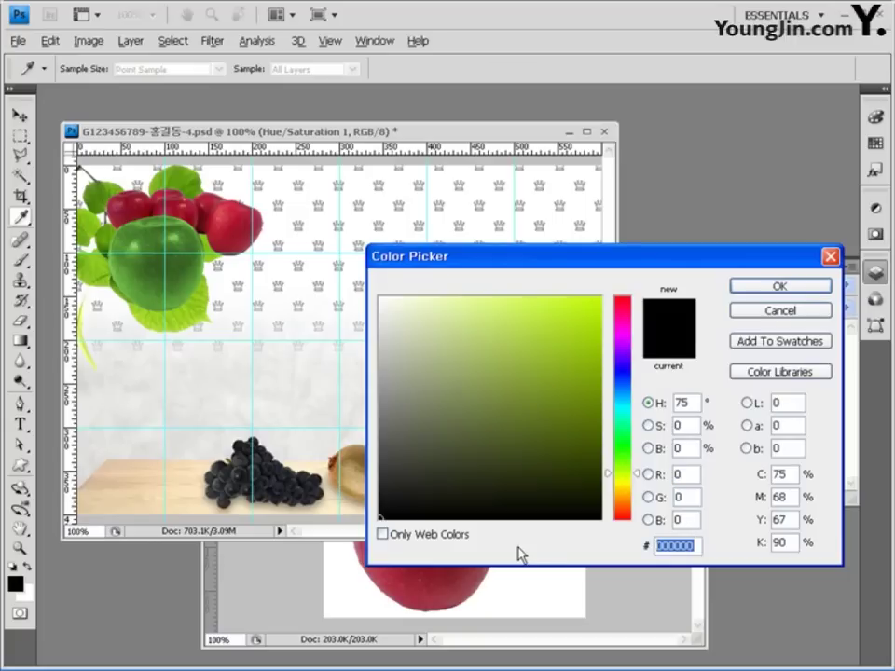
text(0099ff)
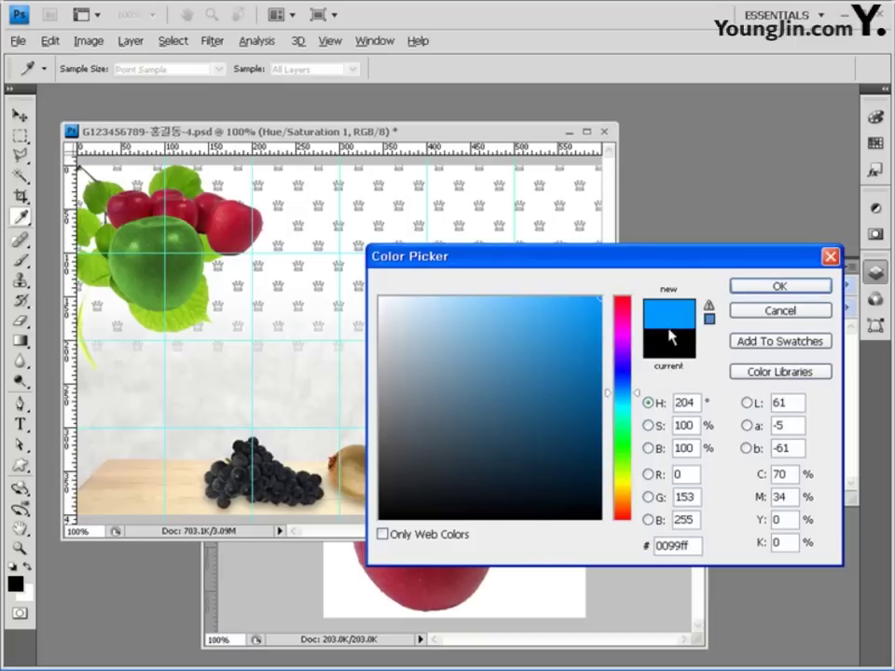
click(802, 286)
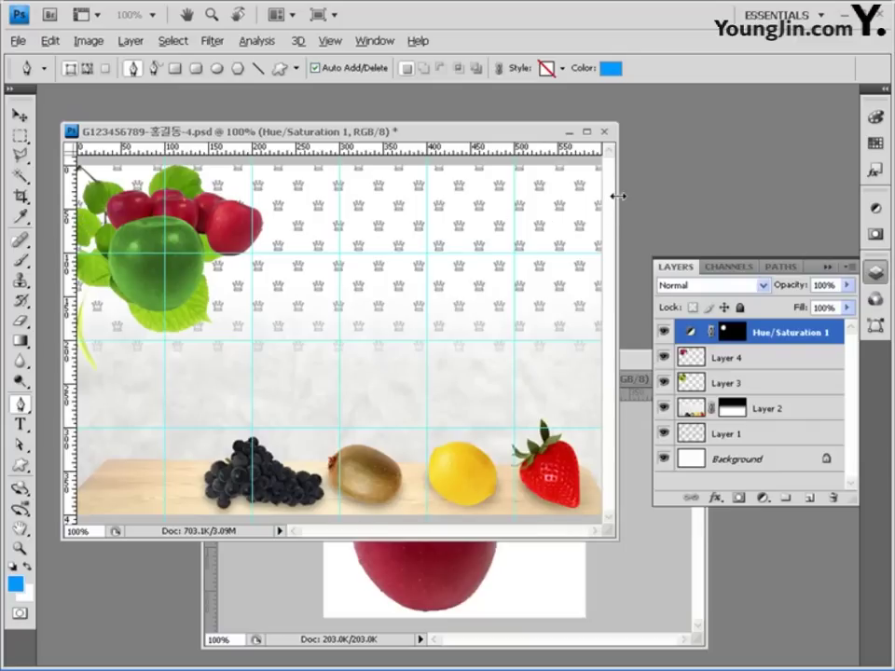
- Draw a closed blue wave band with the Pen tool across the canvas's full 600 px width at the upper edge, about 55 px deep
drag(615, 194, 662, 195)
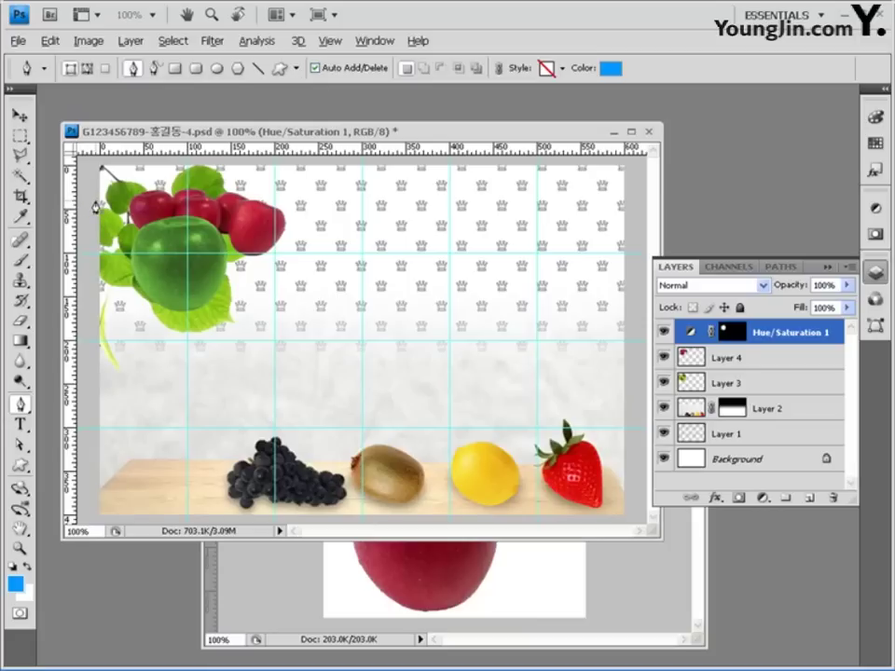
click(96, 201)
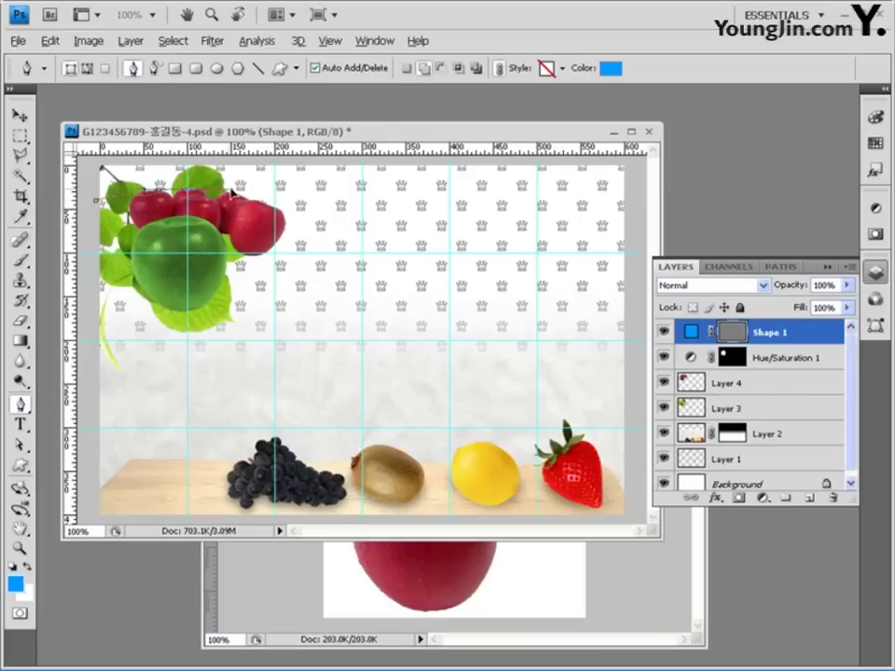
drag(451, 214, 530, 213)
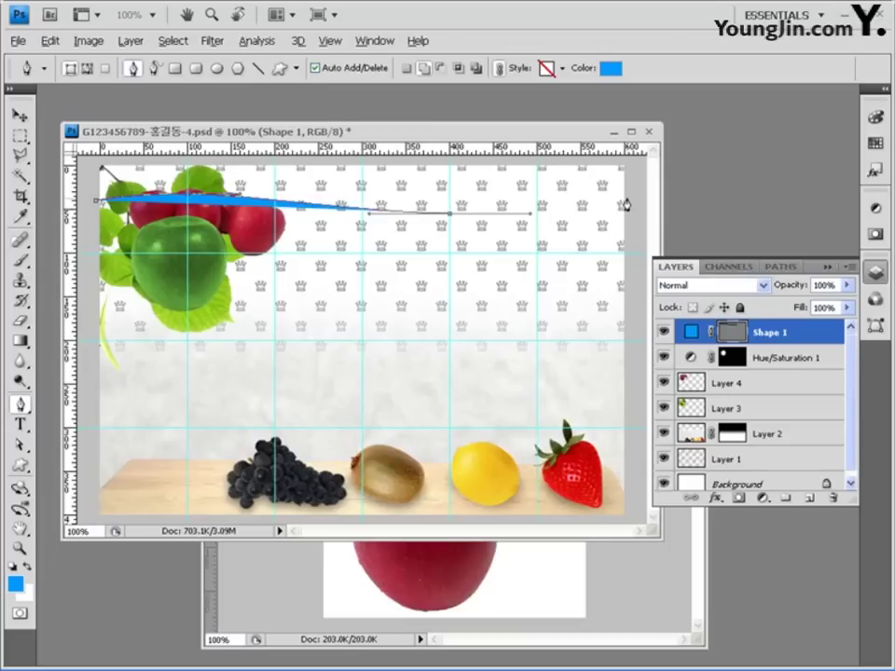
click(626, 199)
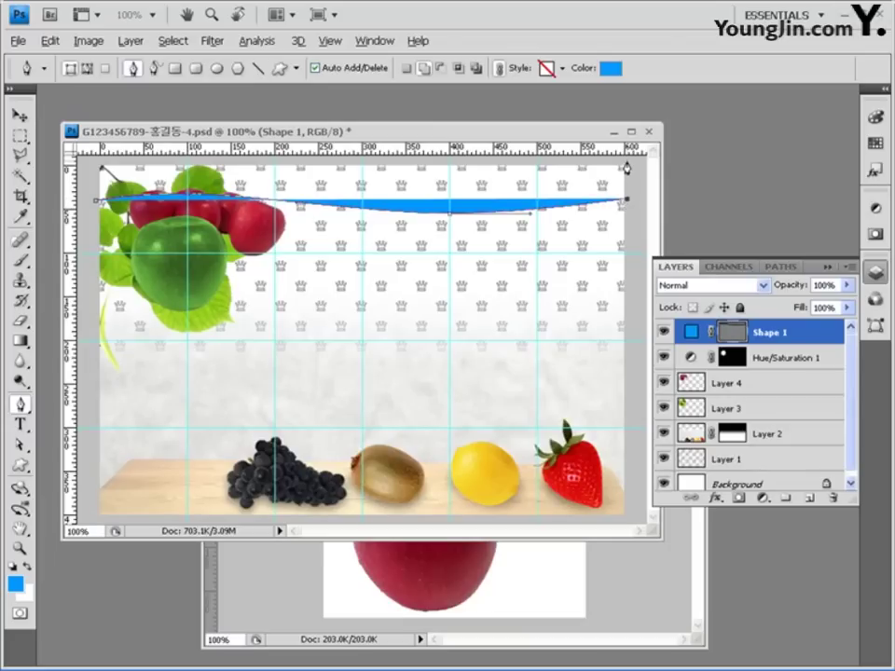
click(626, 163)
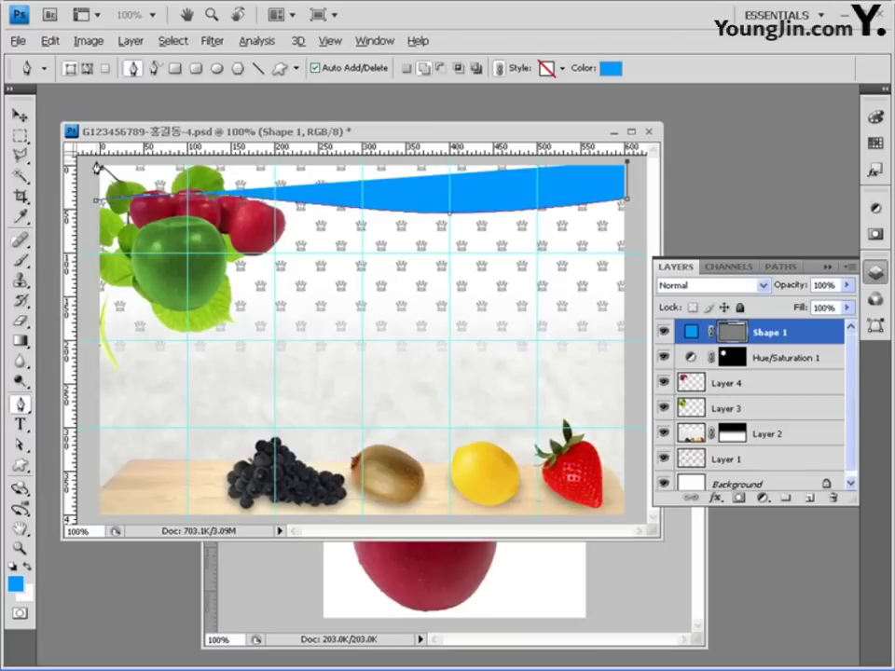
click(97, 165)
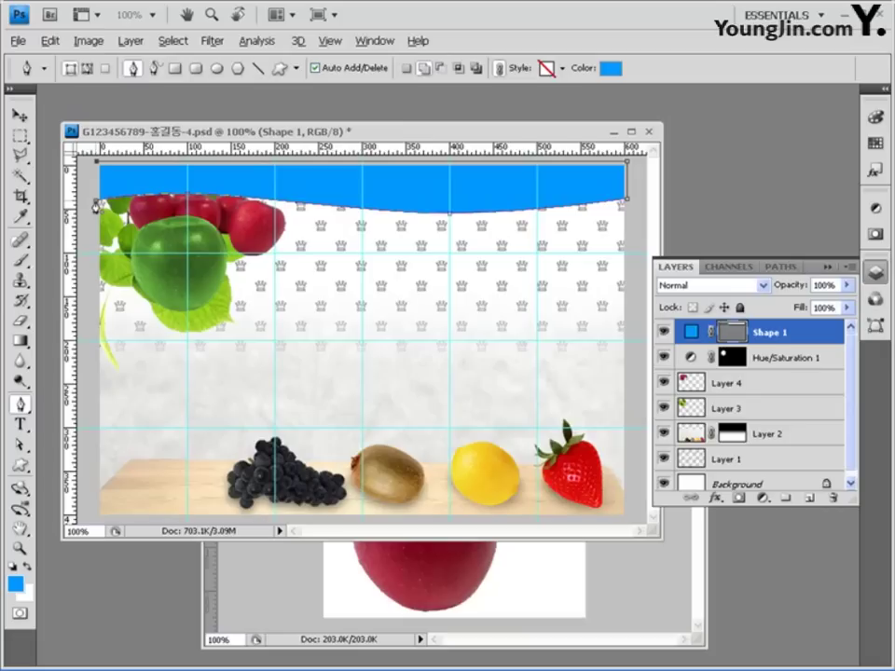
click(96, 204)
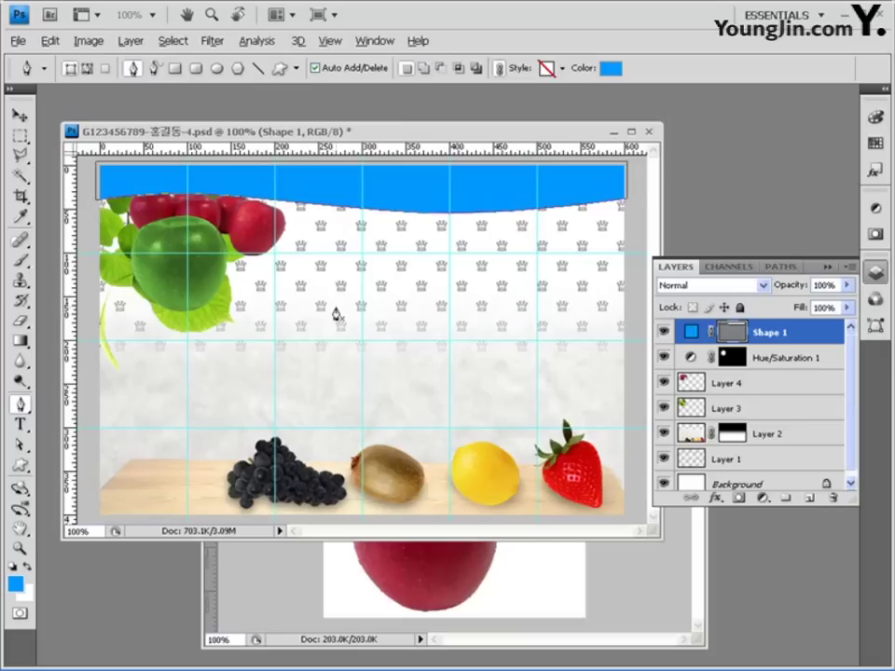
- Add a Drop Shadow effect with the default settings to the blue wave band
click(715, 501)
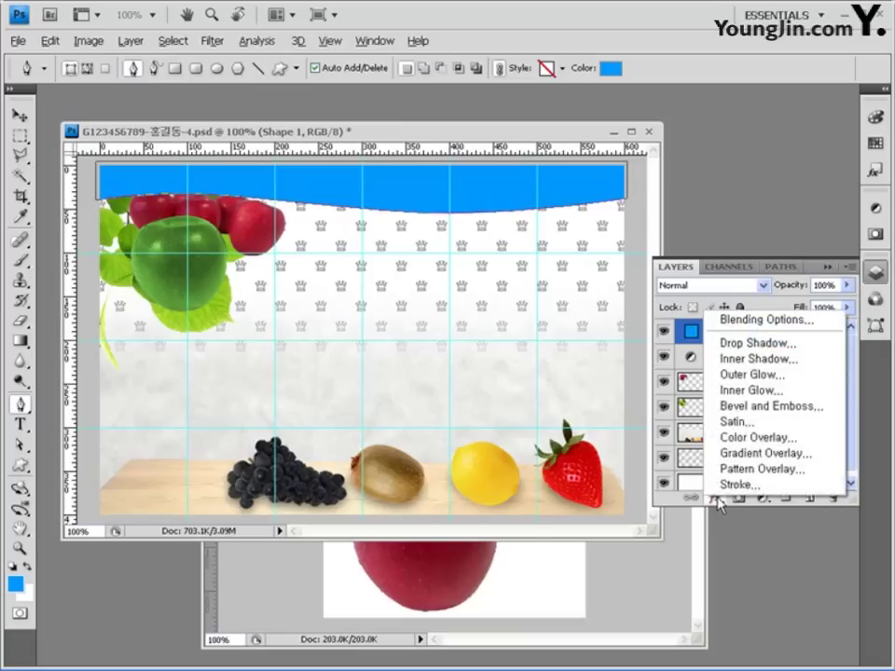
click(755, 345)
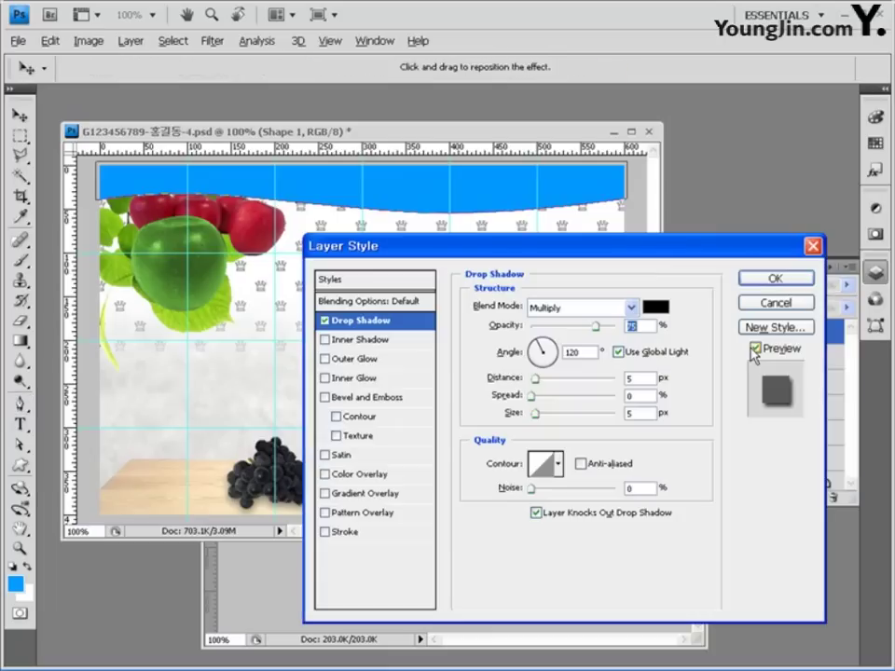
click(774, 278)
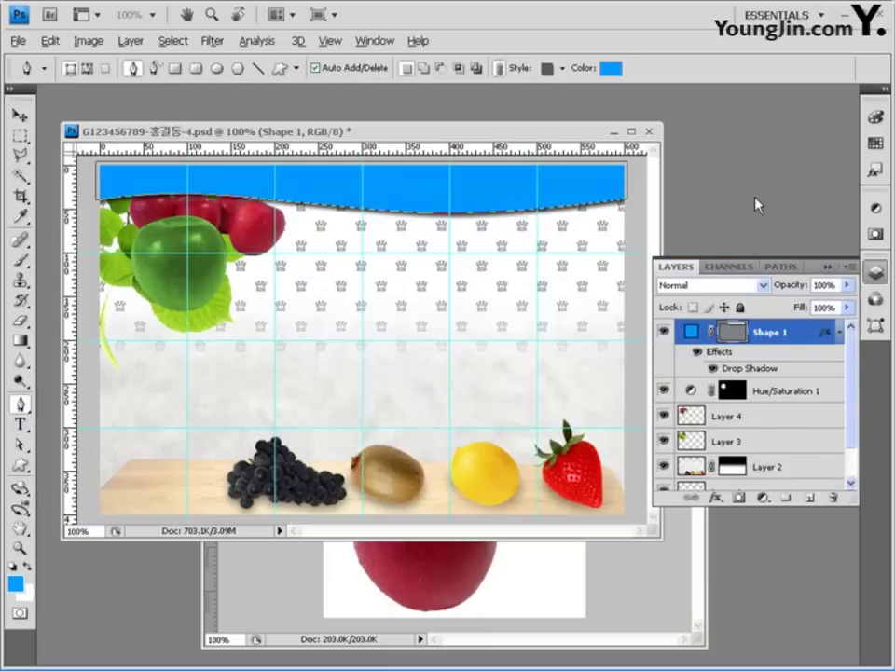
- Duplicate the blue wave band twice, offsetting each copy slightly upward to create layered wavy edges
click(20, 116)
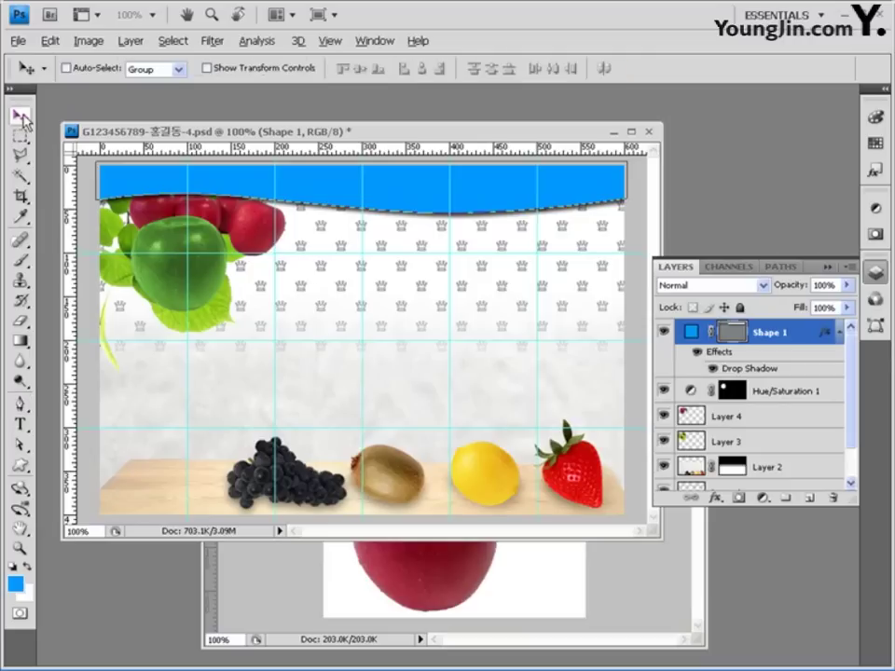
drag(389, 198, 394, 192)
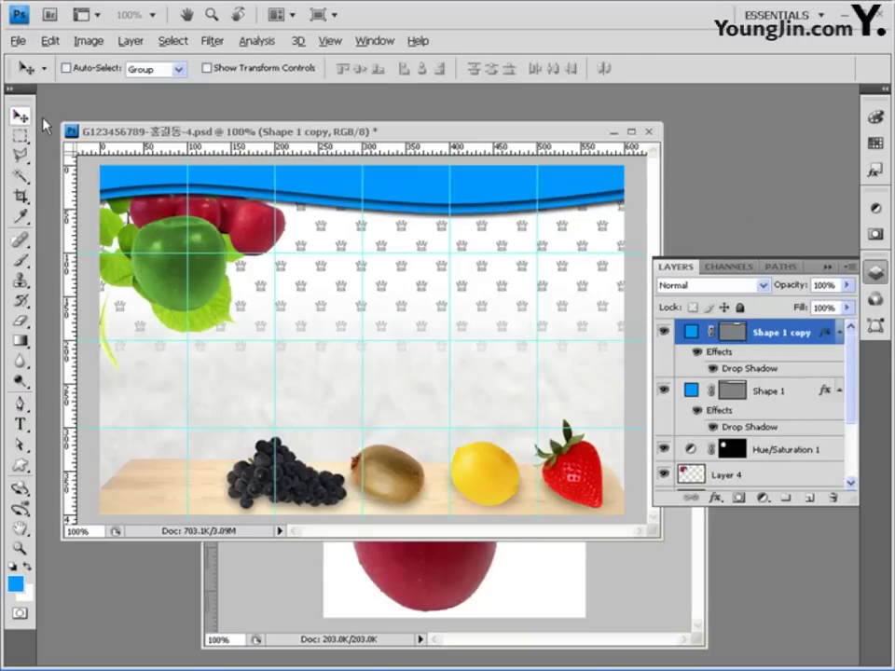
drag(570, 206, 628, 215)
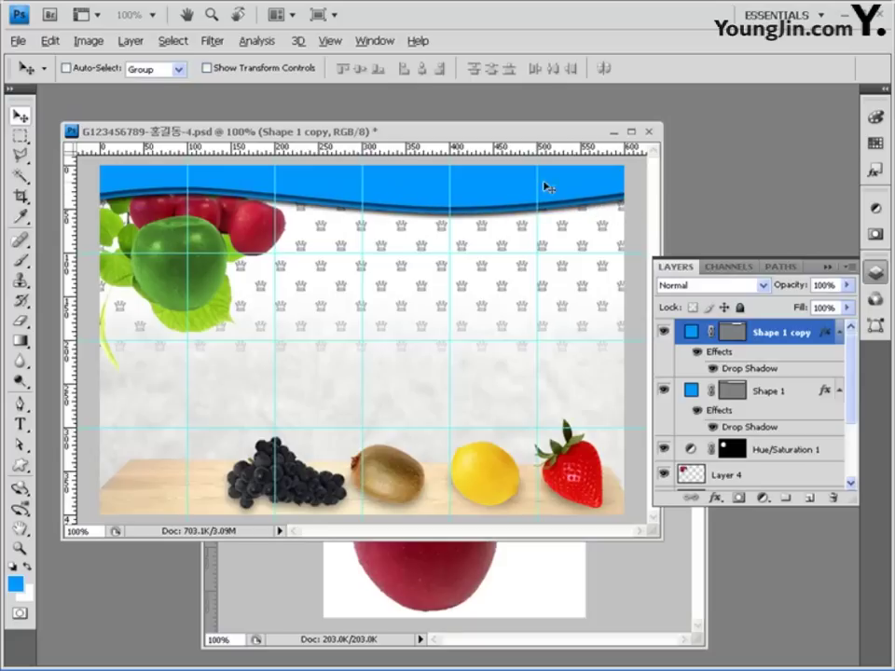
drag(395, 191, 431, 226)
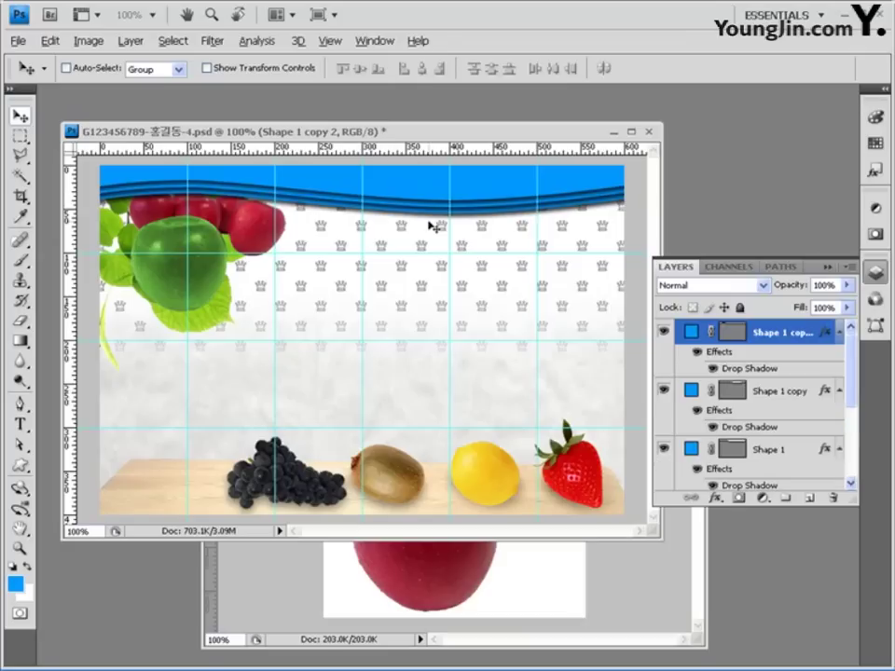
- Open the sky image 1급-13 from the Chapter04 folder, select the whole picture and copy it
click(685, 552)
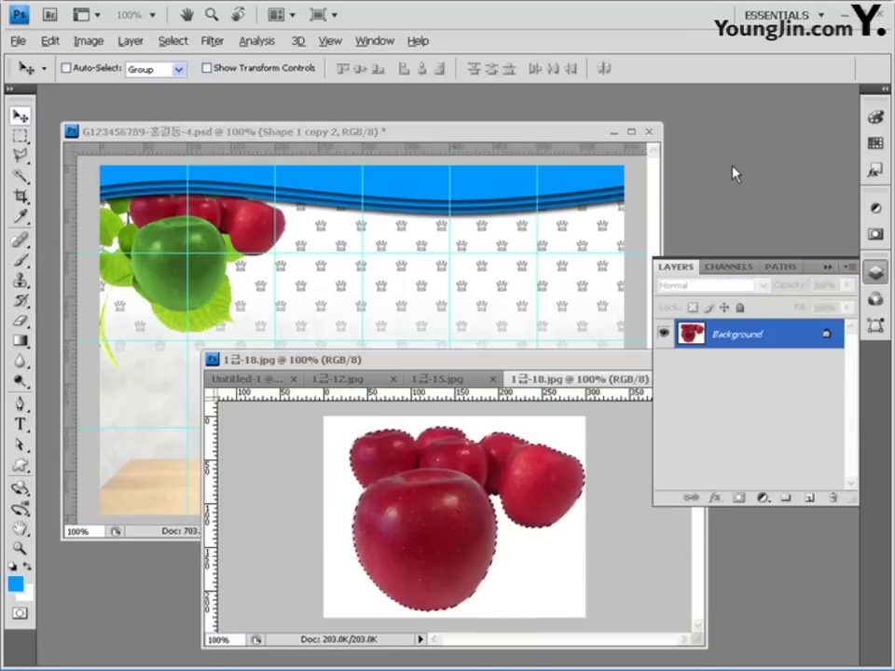
key(ctrl+o)
click(291, 165)
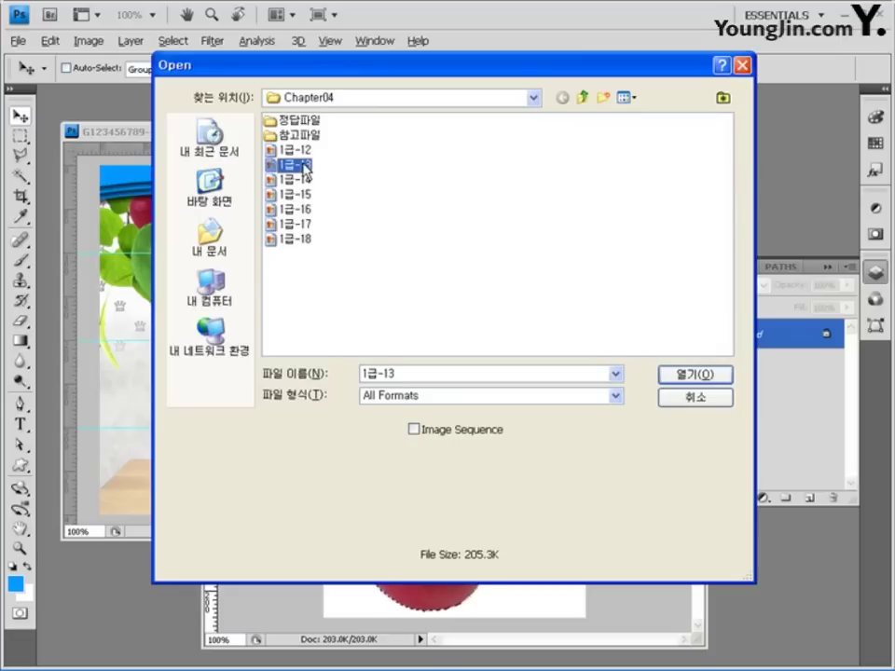
click(694, 374)
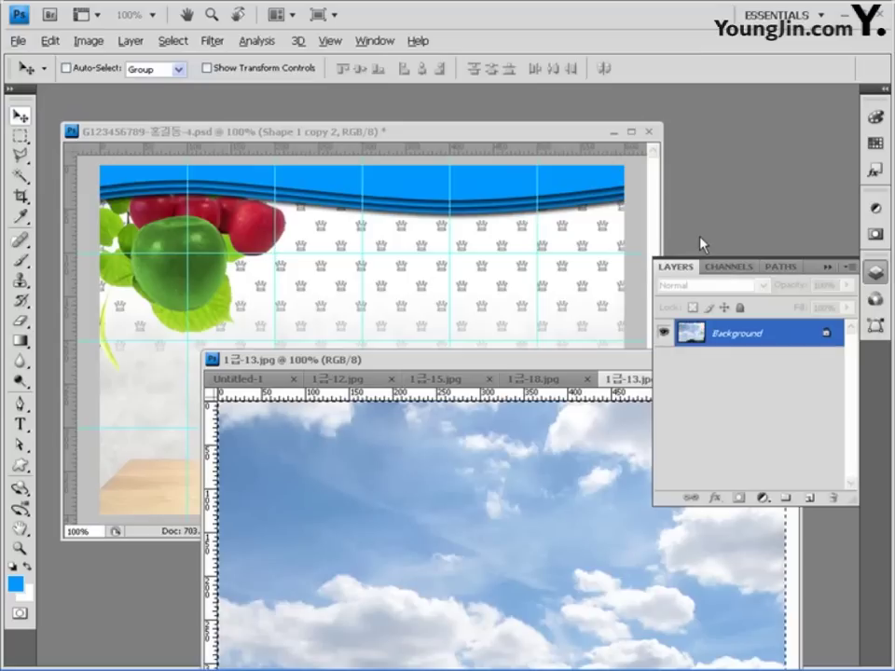
- Paste the copied sky into a selection loaded from the original Shape 1 wave band, and set the pasted layer's opacity to 60%
click(527, 135)
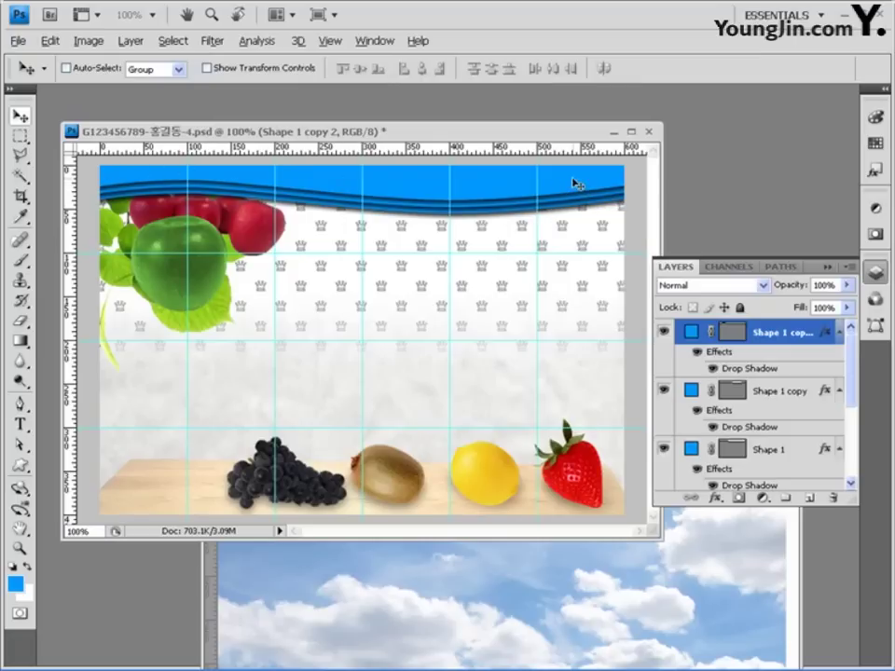
ctrl+click(734, 449)
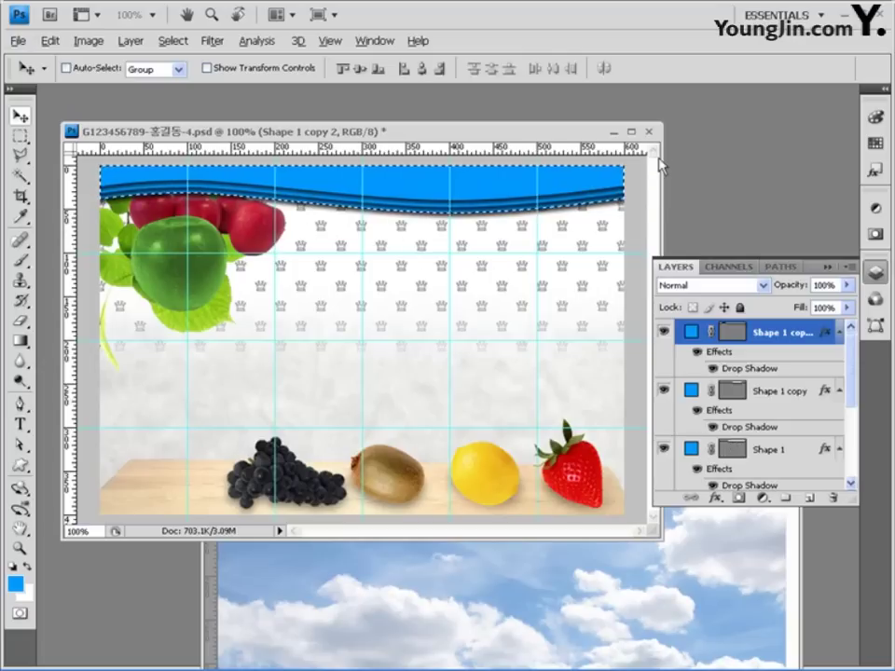
click(51, 40)
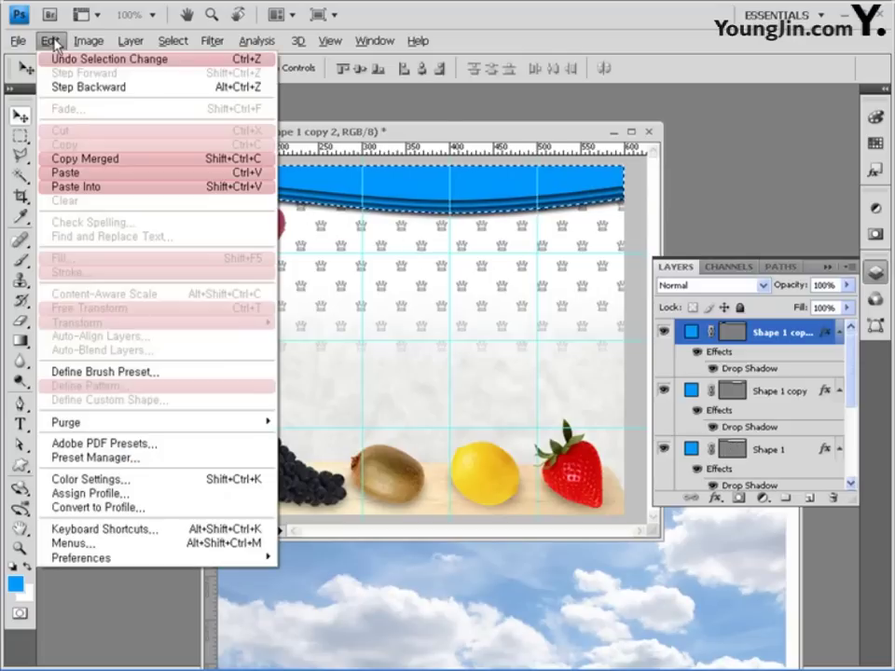
click(78, 187)
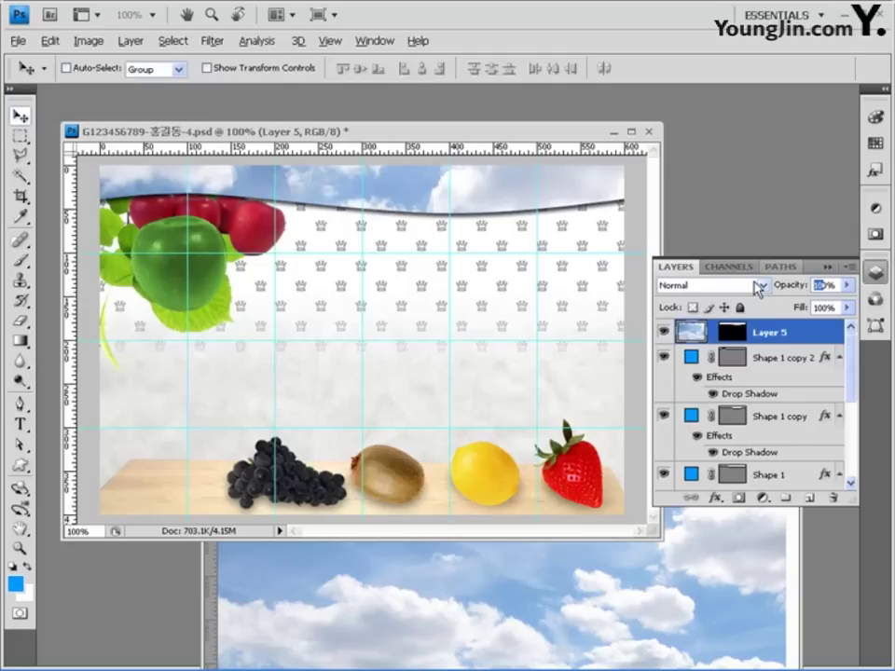
text(60)
key(Return)
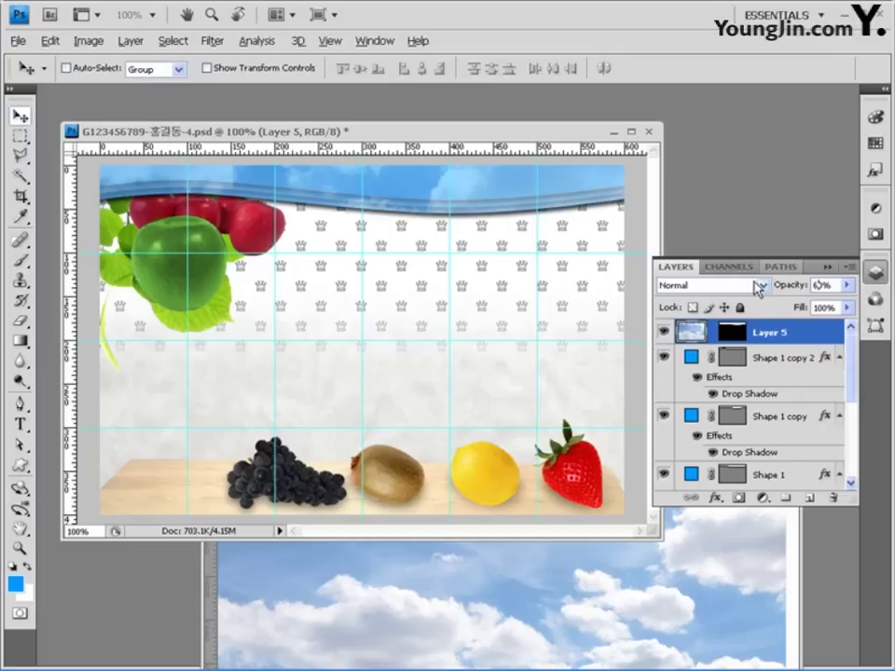
- Open the kiwi image 1급-14 from the Chapter04 folder, move its window into full view and activate the Magic Wand tool
click(729, 545)
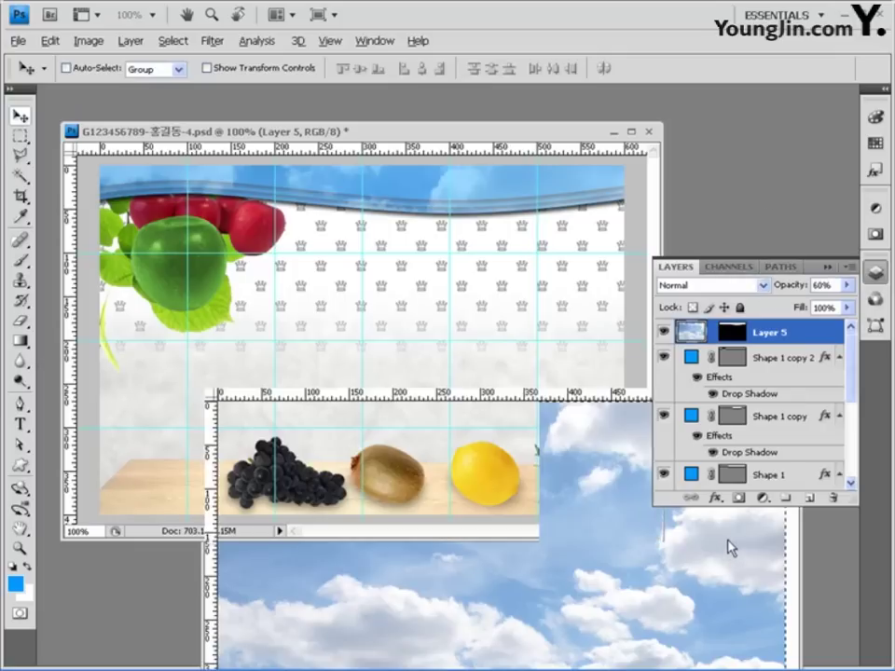
key(ctrl+o)
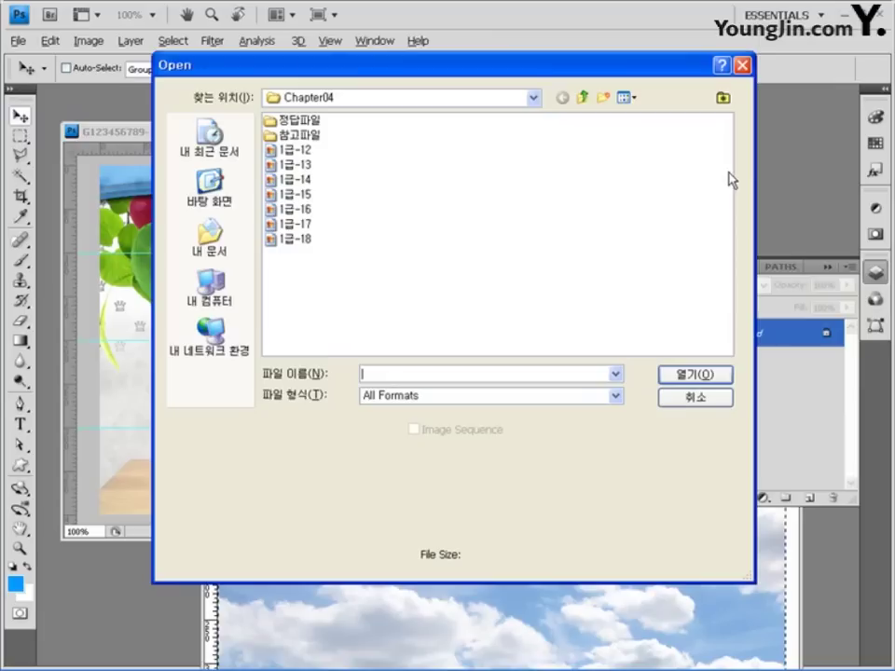
click(295, 180)
click(695, 374)
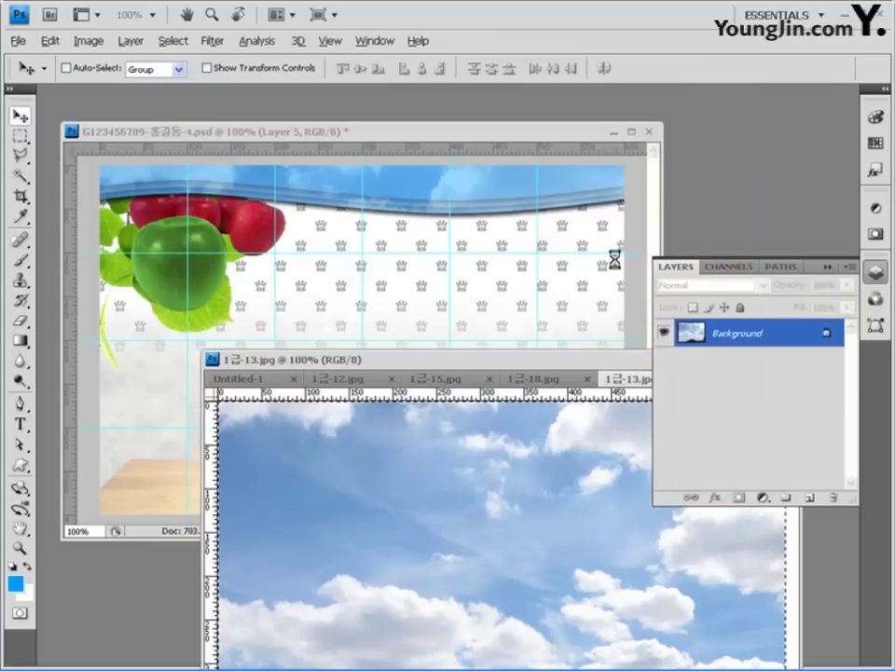
drag(617, 363, 507, 233)
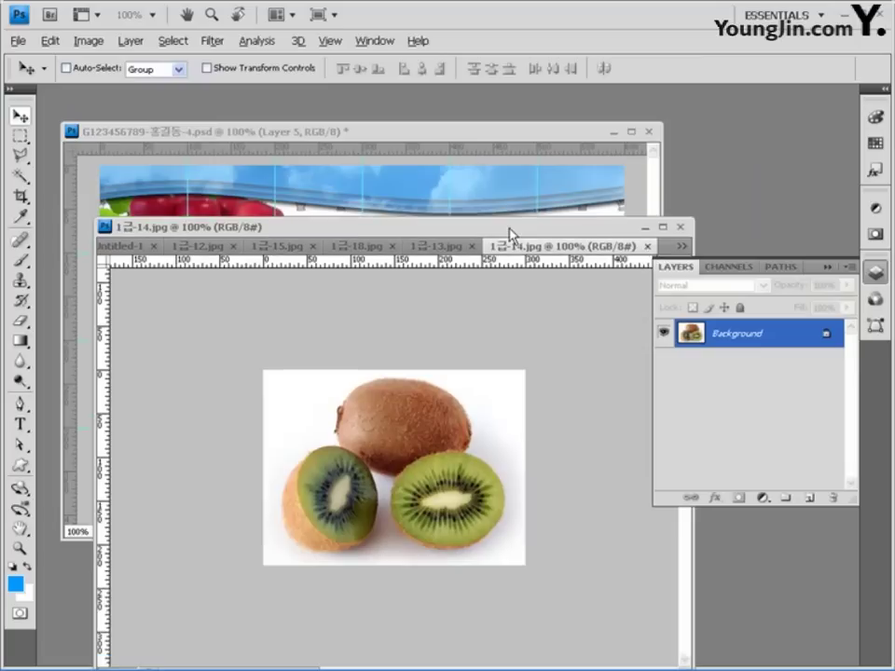
click(18, 177)
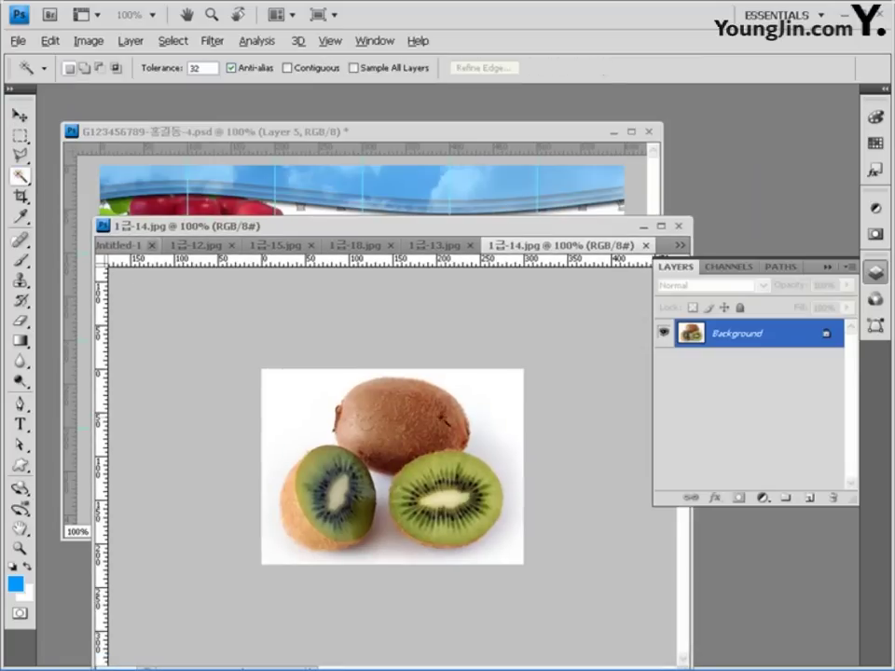
- Select the kiwis by inverting a contiguous Magic Wand selection of the white background at tolerance 32, and paste them into the exam composition
click(512, 402)
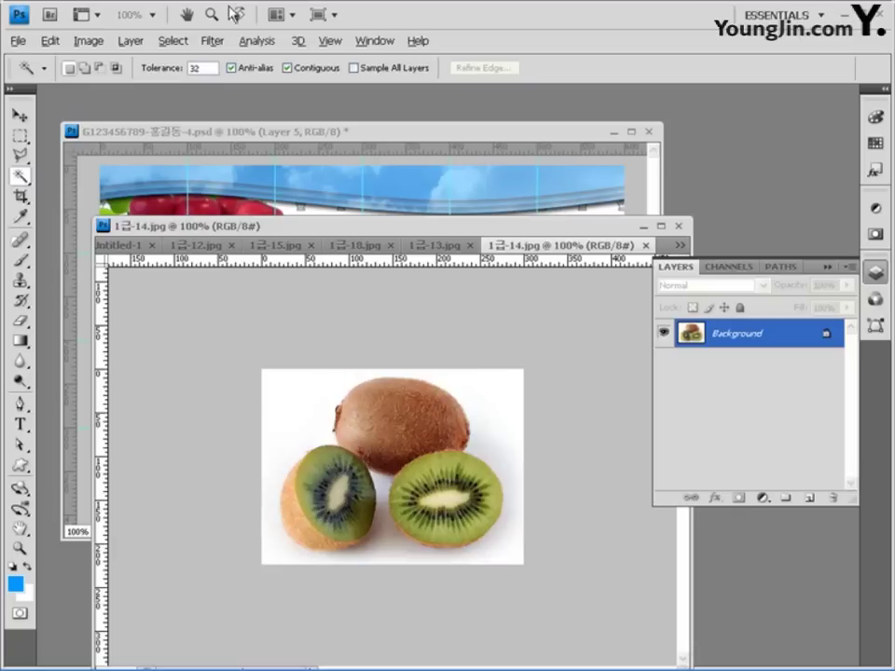
click(505, 393)
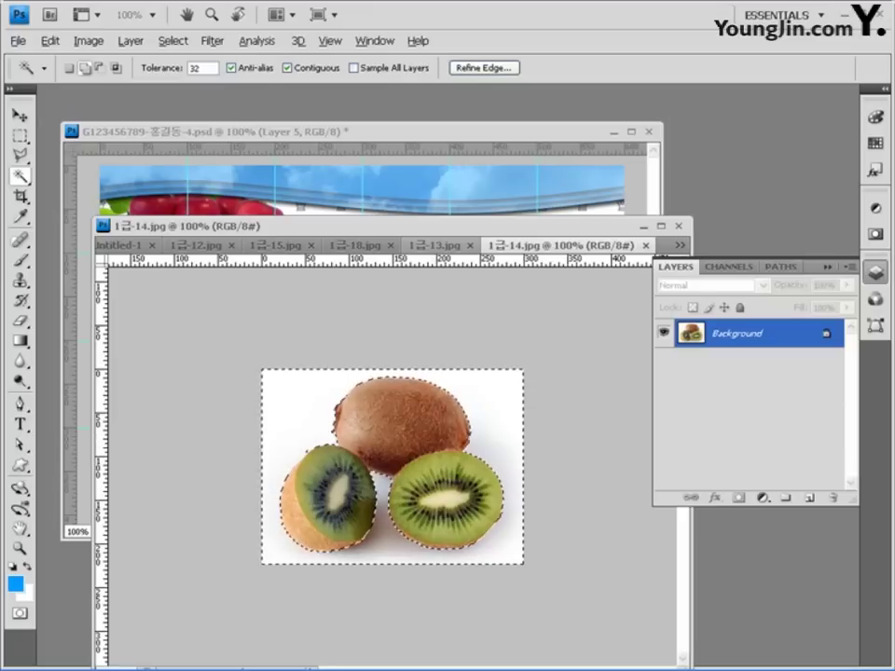
click(174, 40)
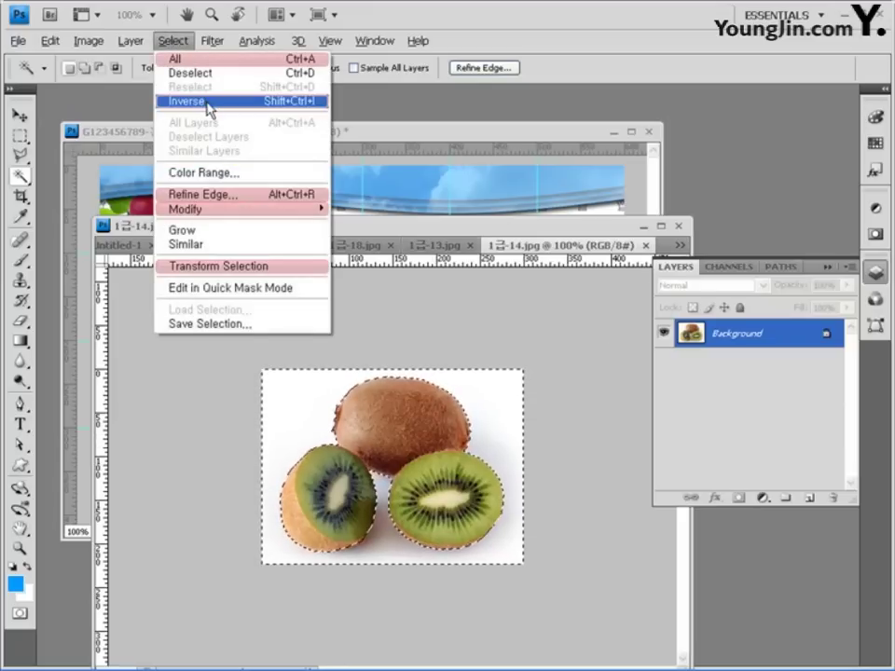
click(207, 102)
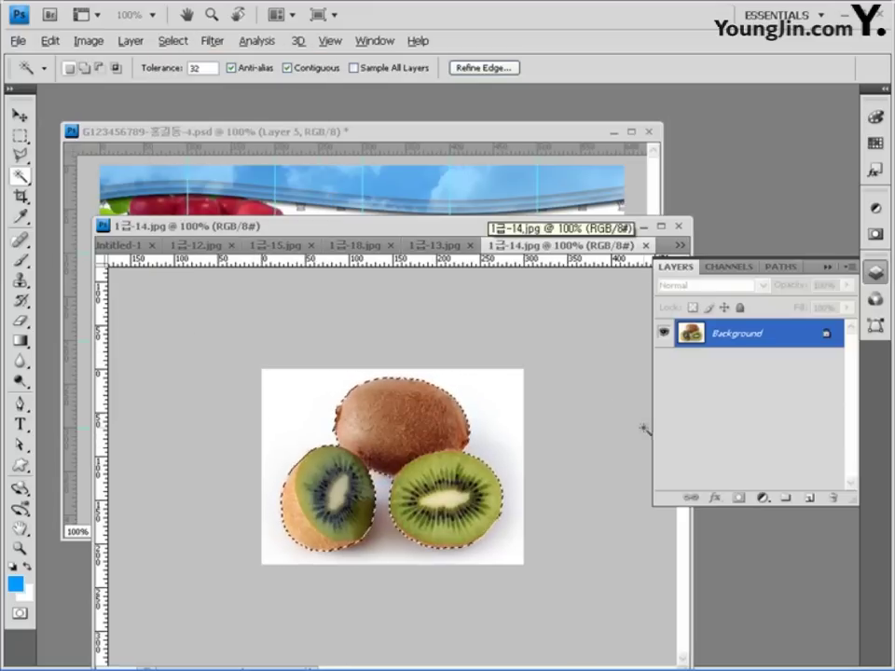
click(494, 138)
key(ctrl+v)
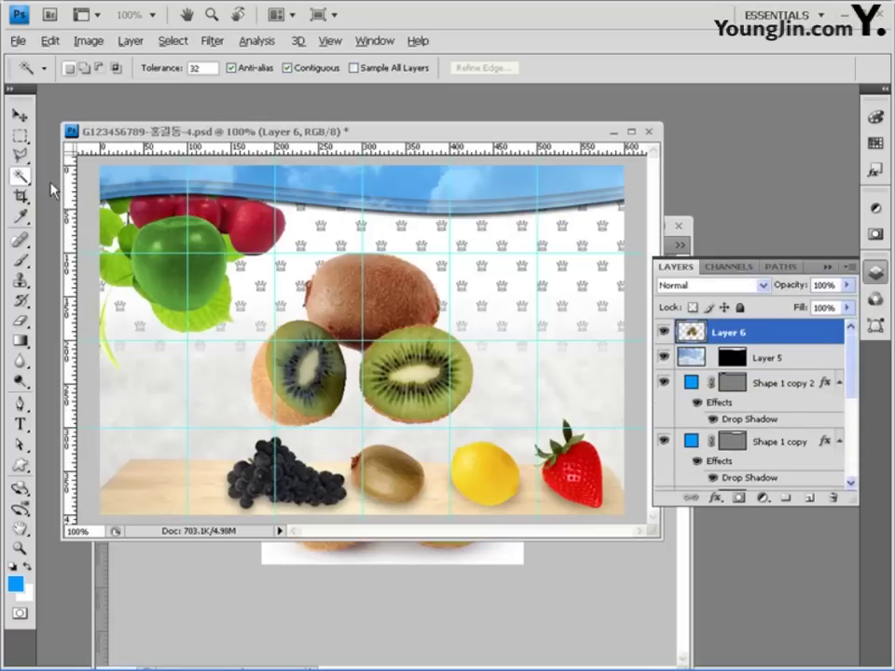
- Scale the pasted kiwis proportionally to about 67.4% and move them to the canvas's upper-right corner, partly beyond the edge
click(19, 115)
key(ctrl+r)
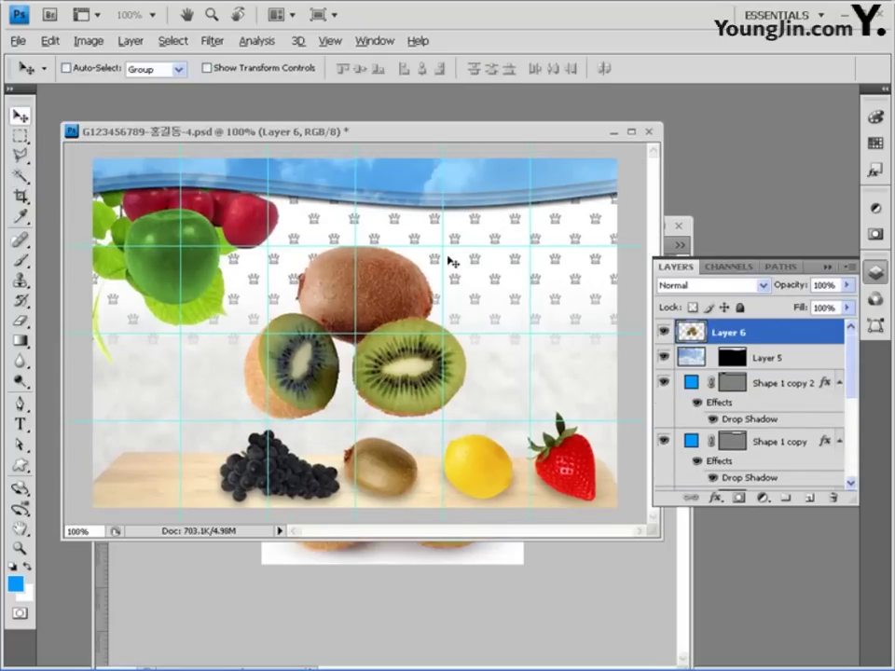
key(ctrl+r)
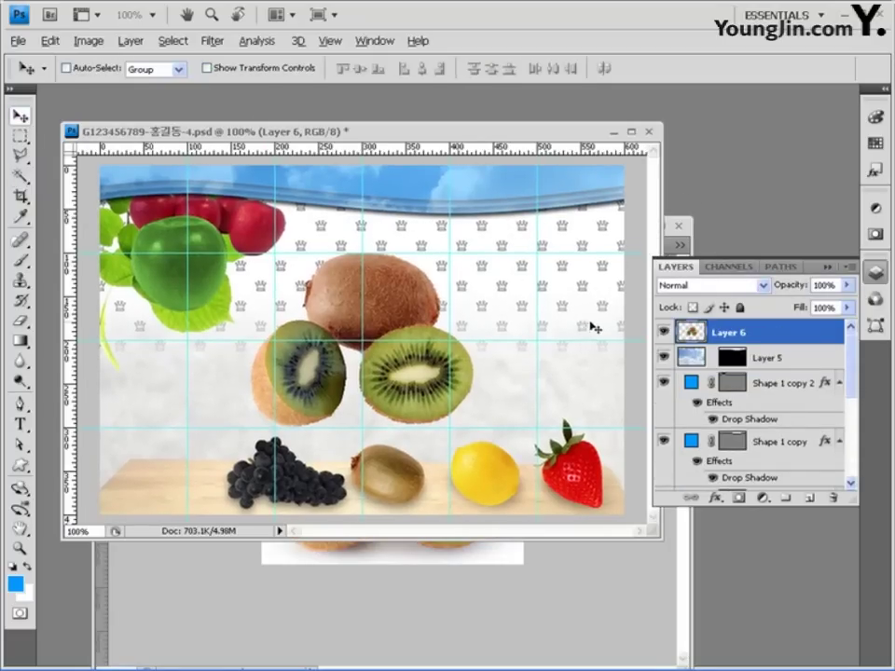
key(ctrl+t)
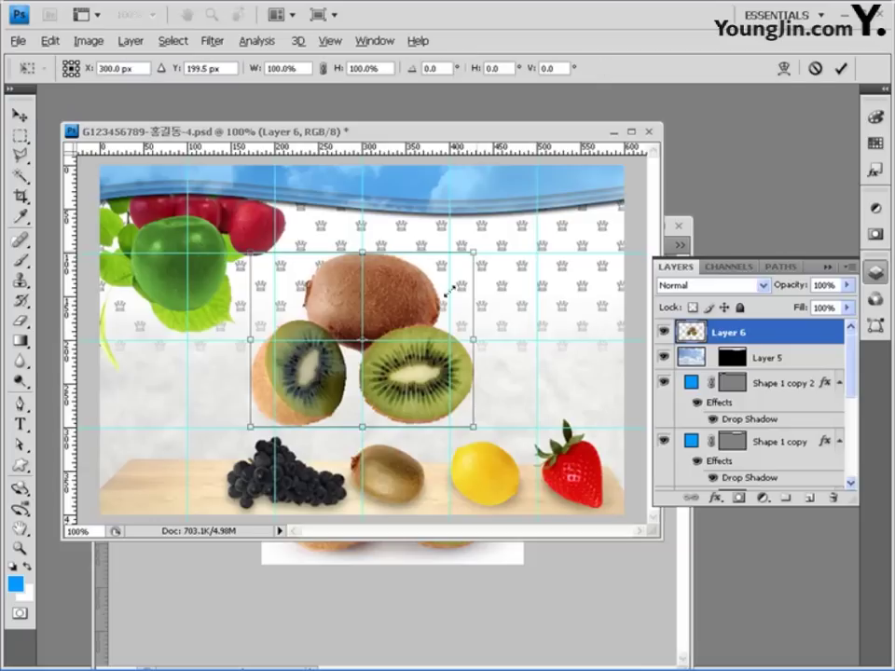
drag(449, 292, 433, 316)
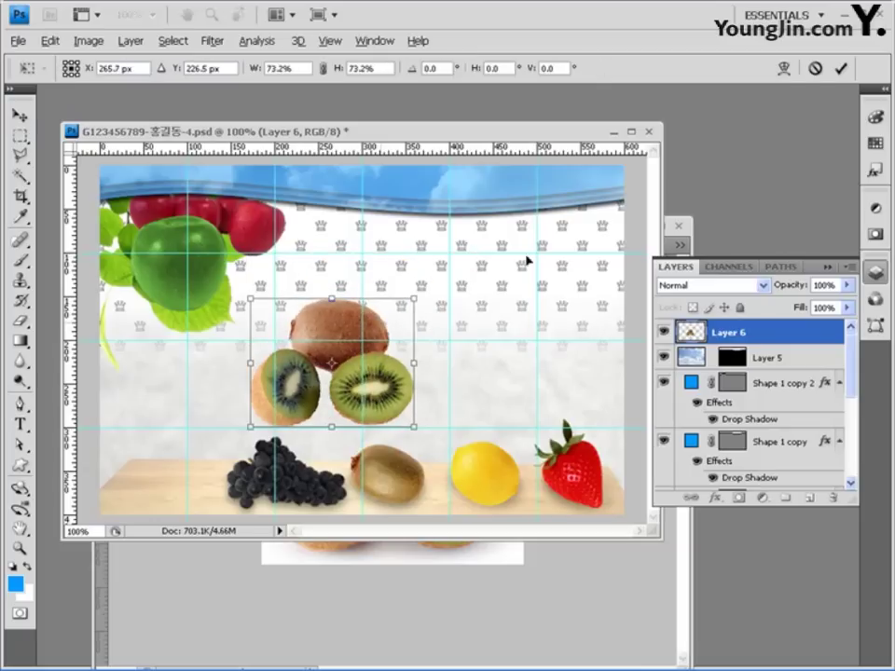
drag(367, 335, 615, 201)
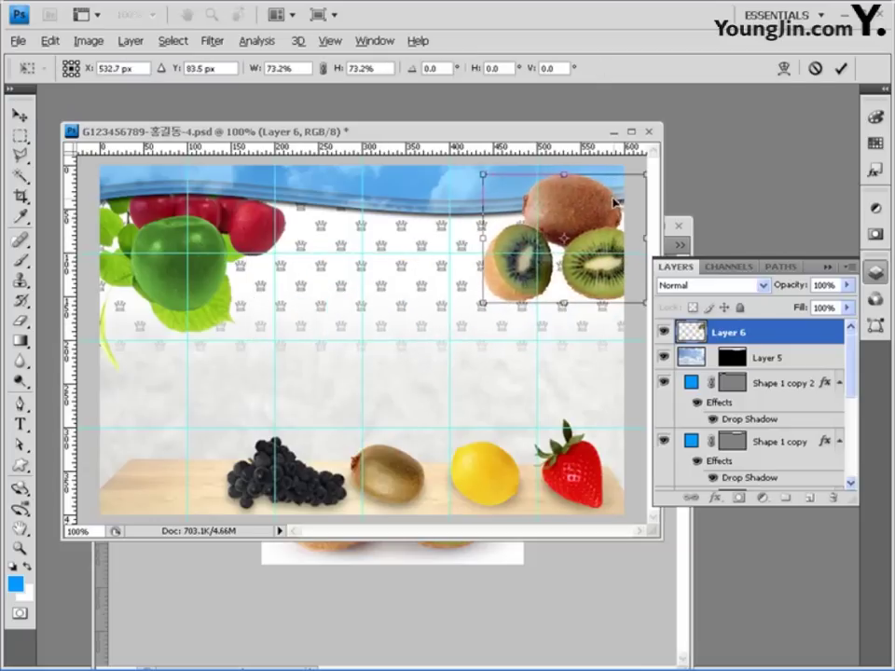
drag(483, 303, 505, 292)
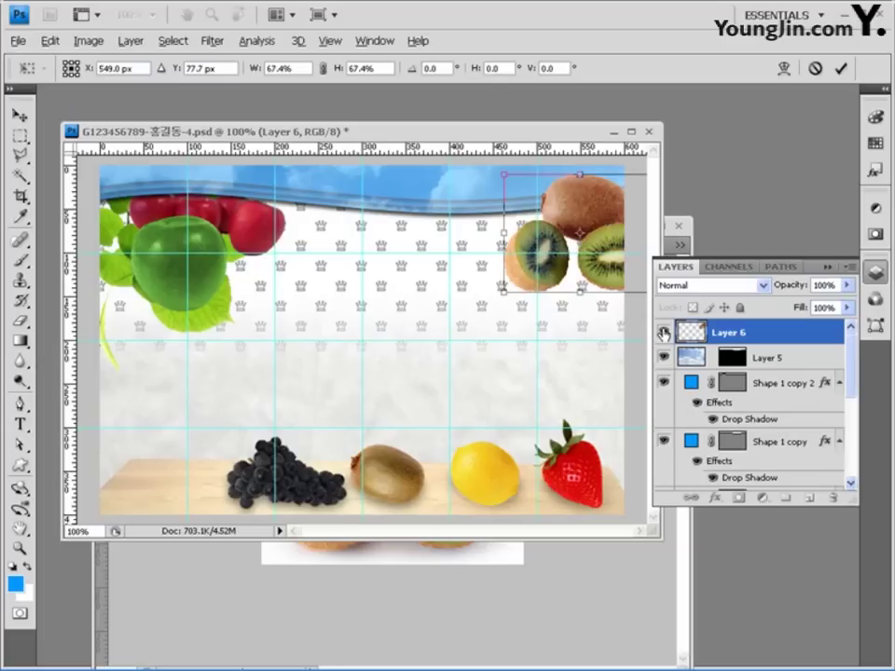
double_click(525, 240)
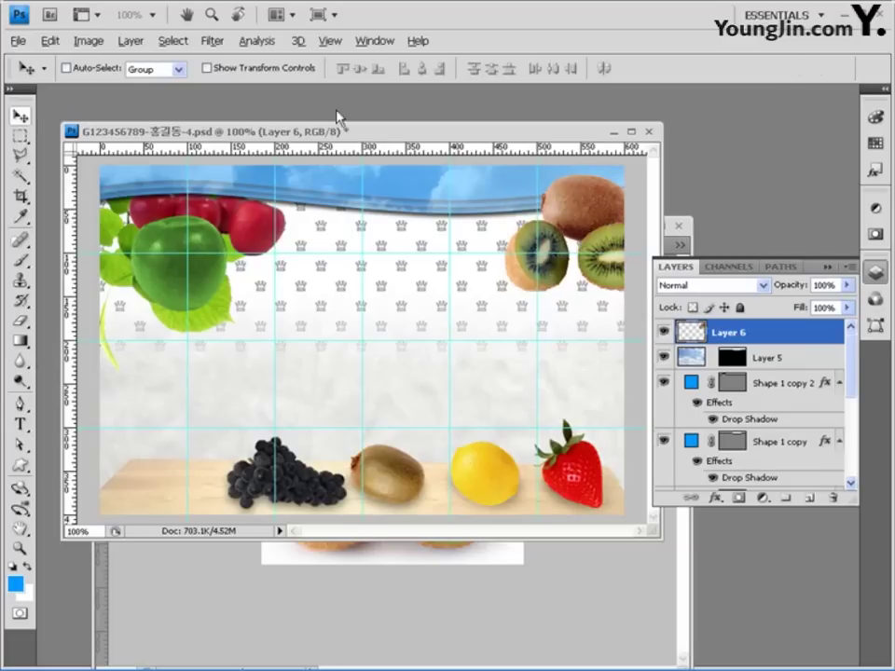
- Apply the Facet filter from the Pixelate group to the kiwi layer
click(212, 42)
mouse_move(280, 229)
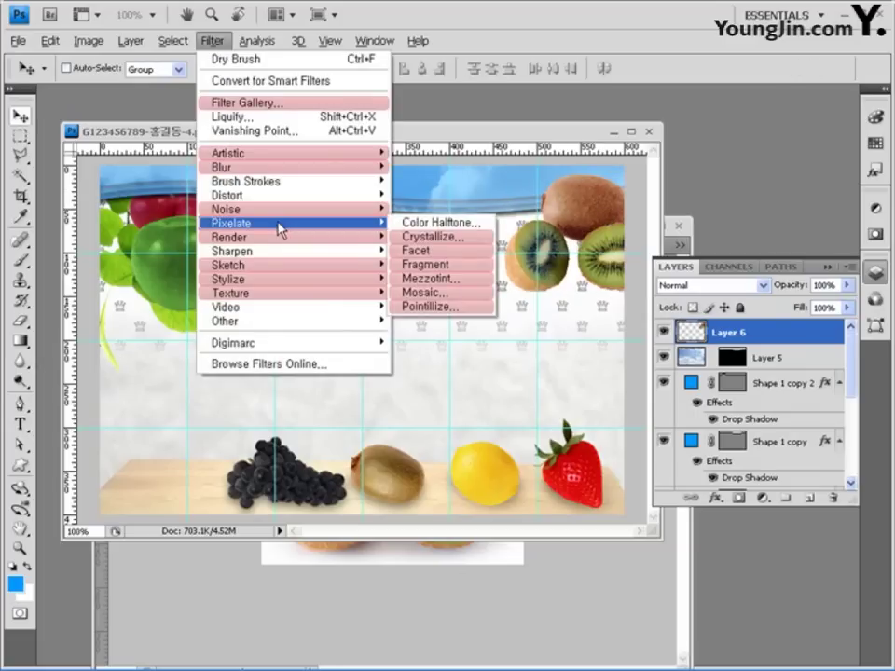
click(432, 252)
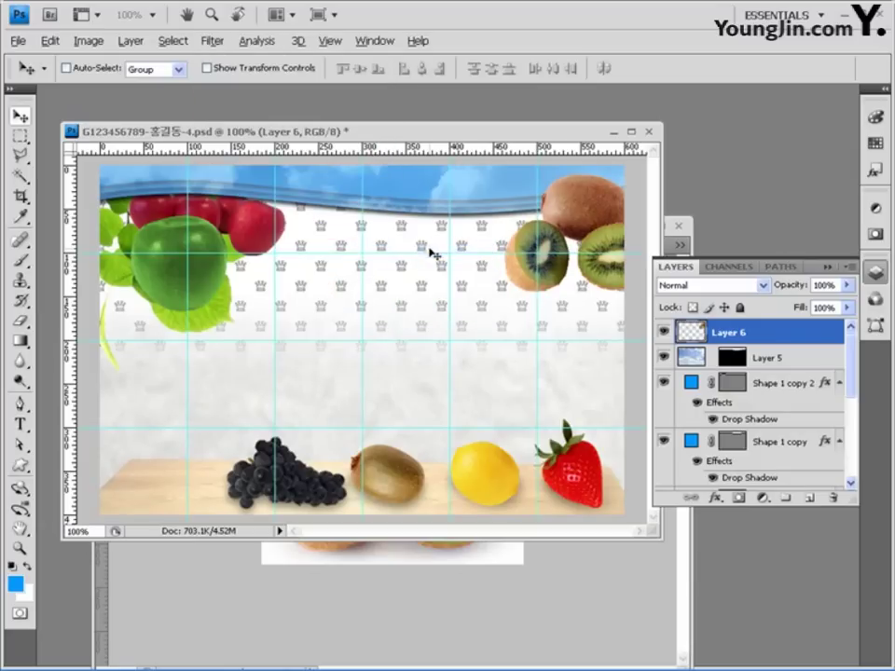
- Add a Stroke layer style to the kiwi layer with a size of 5 px and the color #ffcccc
click(712, 499)
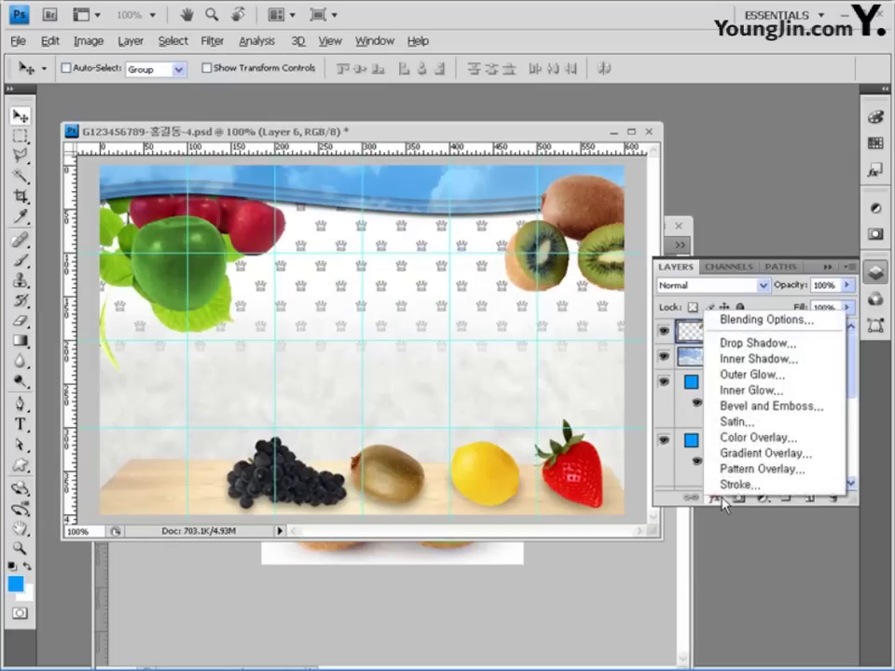
click(742, 485)
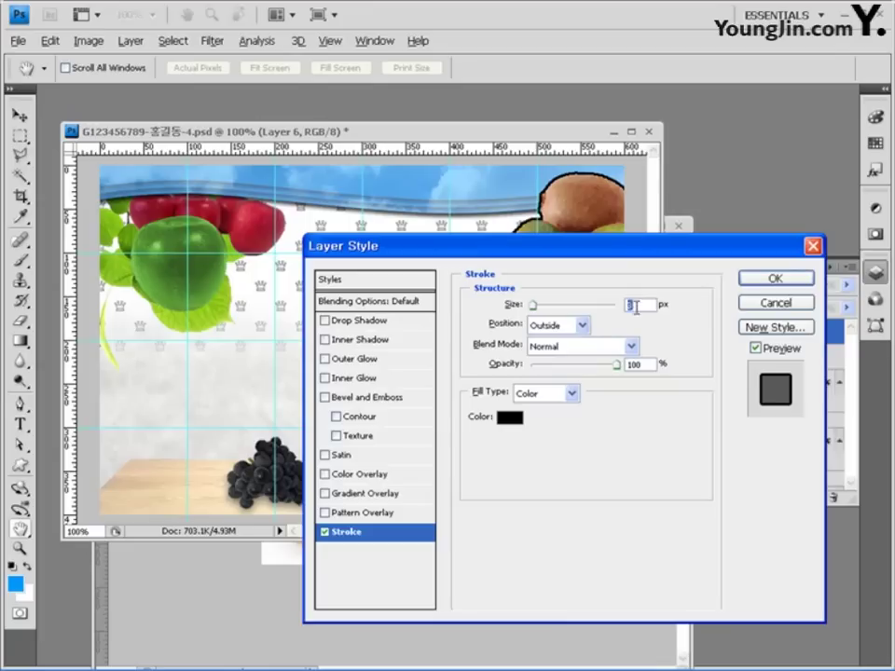
text(5)
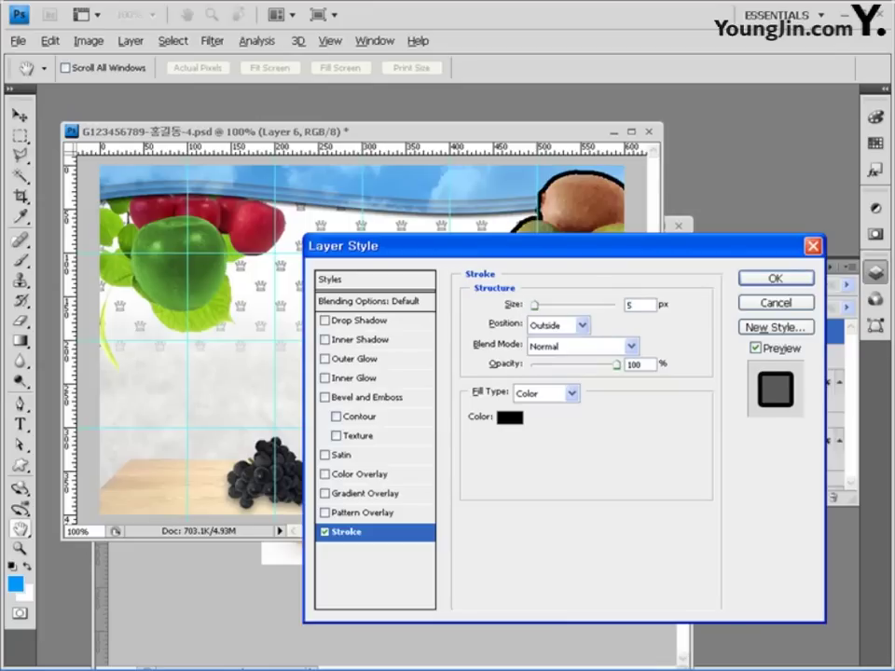
click(510, 417)
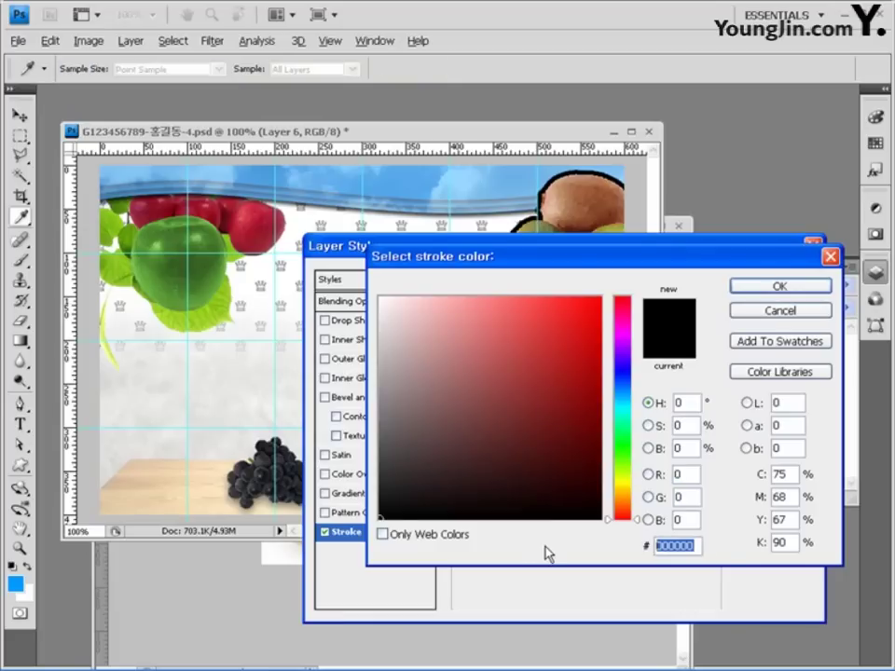
text(ffccc)
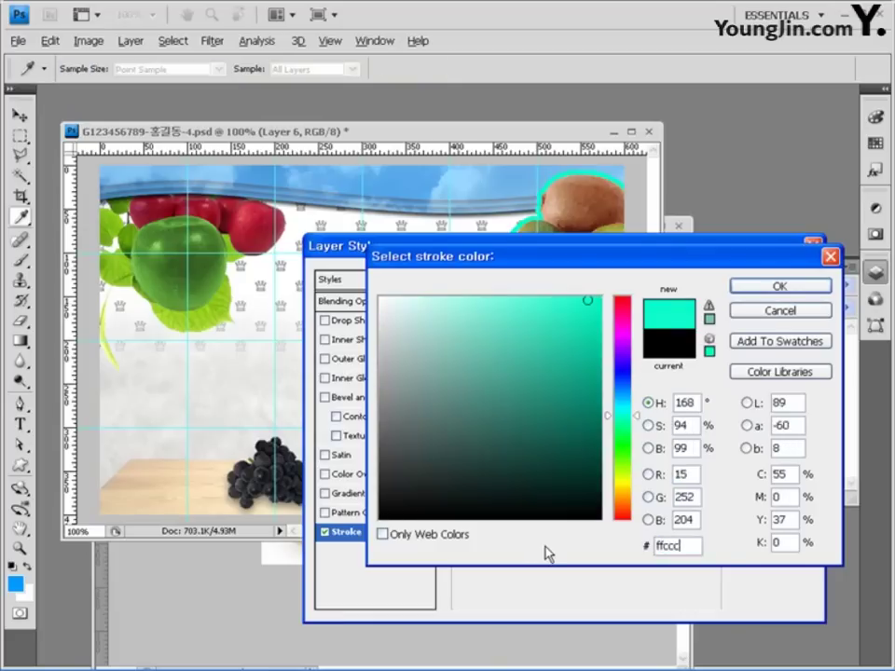
text(c)
click(774, 286)
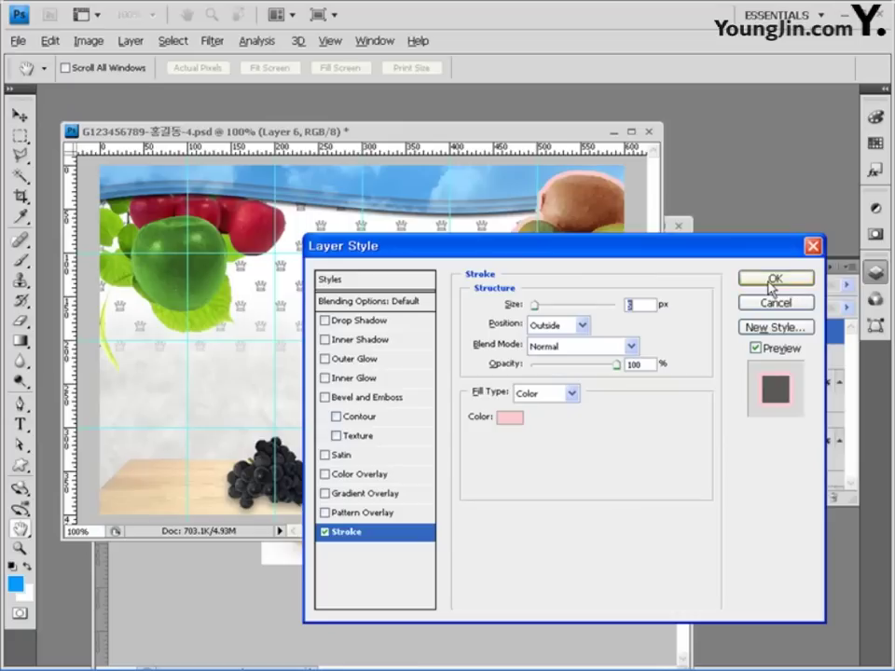
click(774, 279)
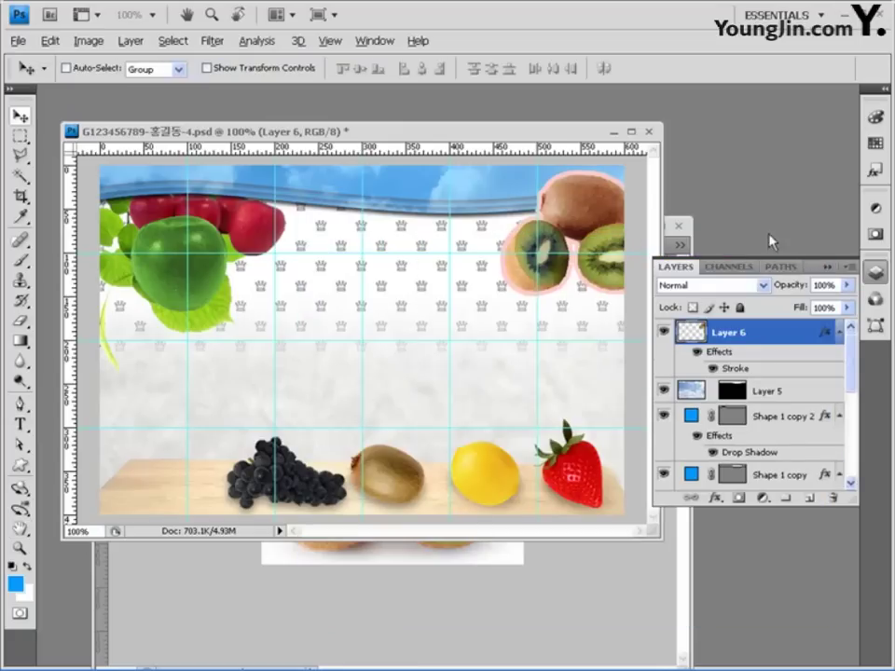
- Bring the source image window to the front and open the blender image 1급-16 from the Chapter04 folder
click(679, 247)
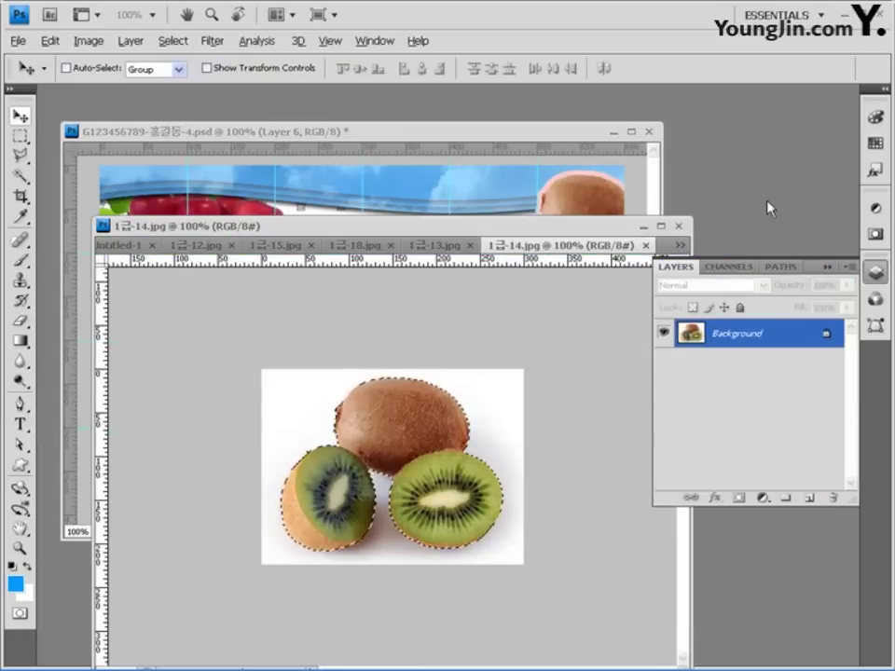
key(ctrl+o)
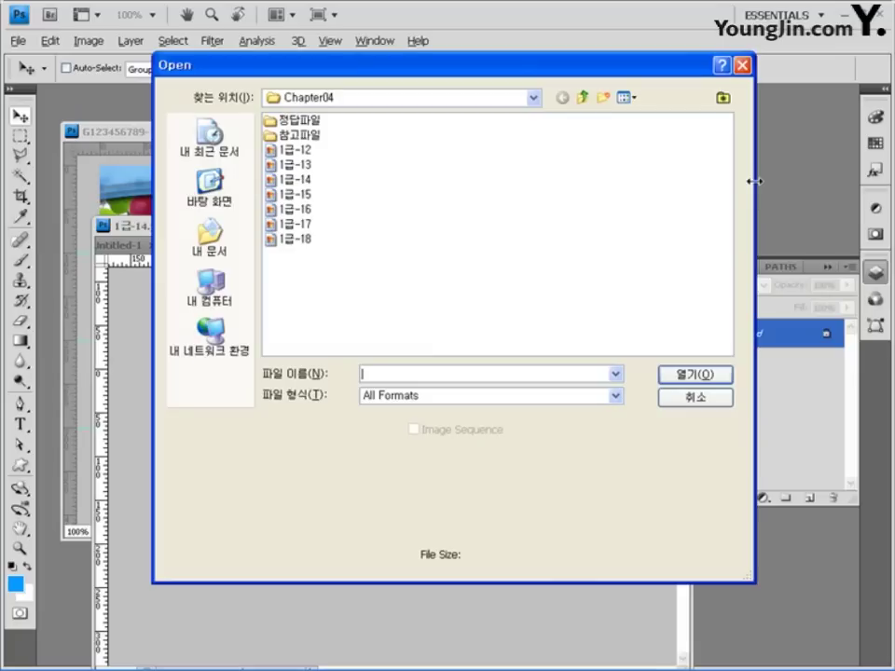
click(294, 208)
click(693, 374)
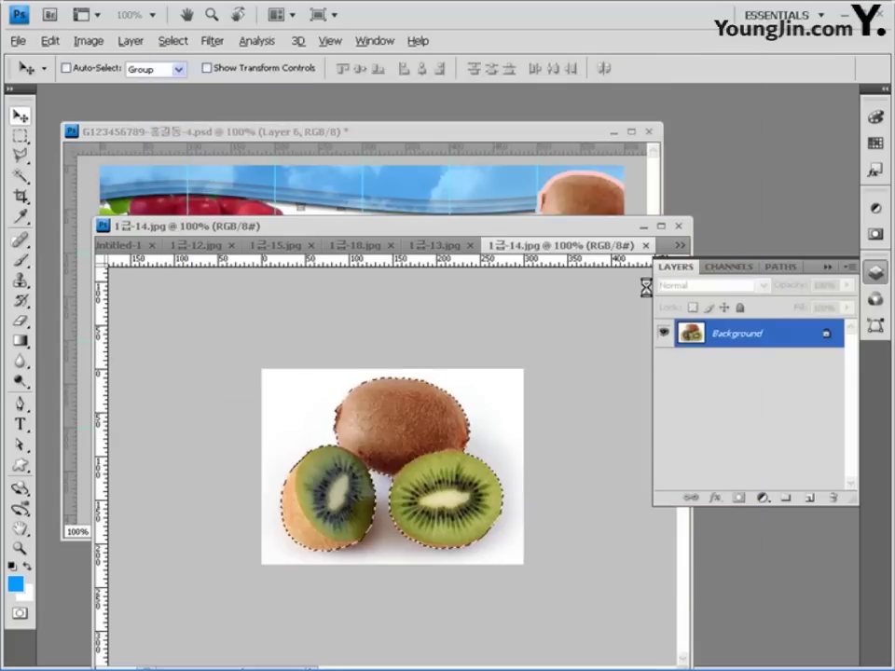
- Select the blender by picking its white background with the Magic Wand at tolerance 10 and inverting the selection
click(18, 175)
click(202, 68)
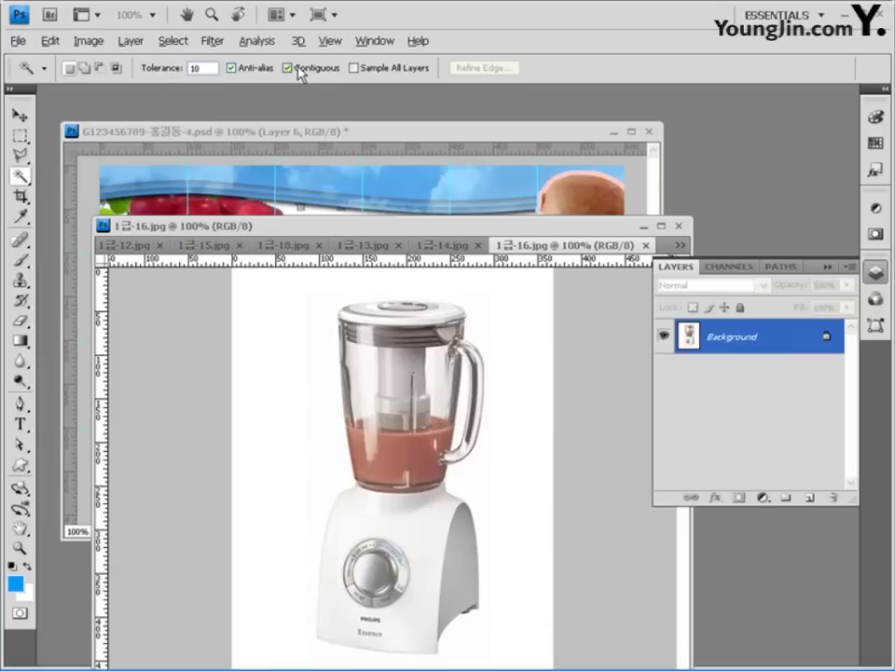
click(520, 320)
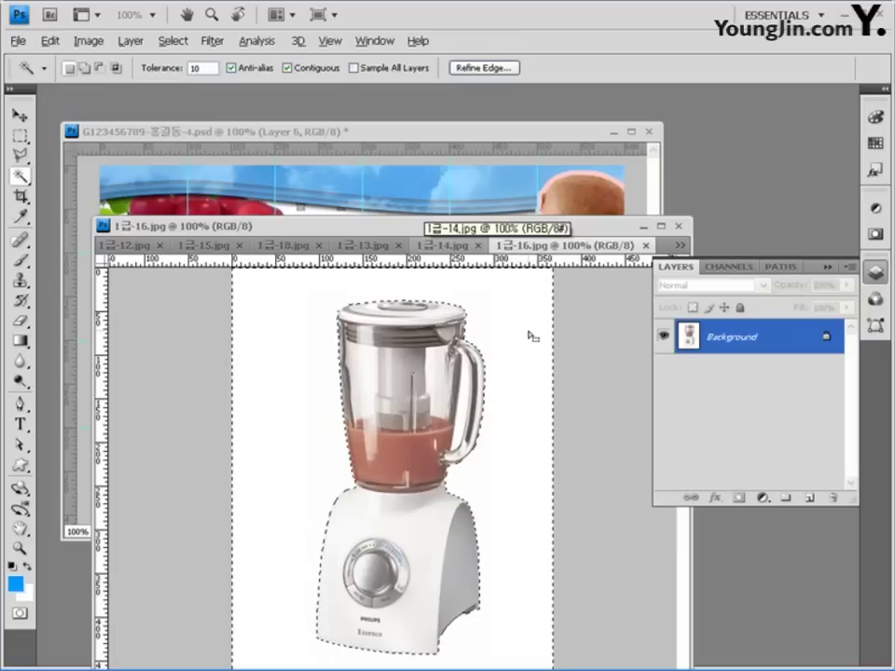
click(173, 40)
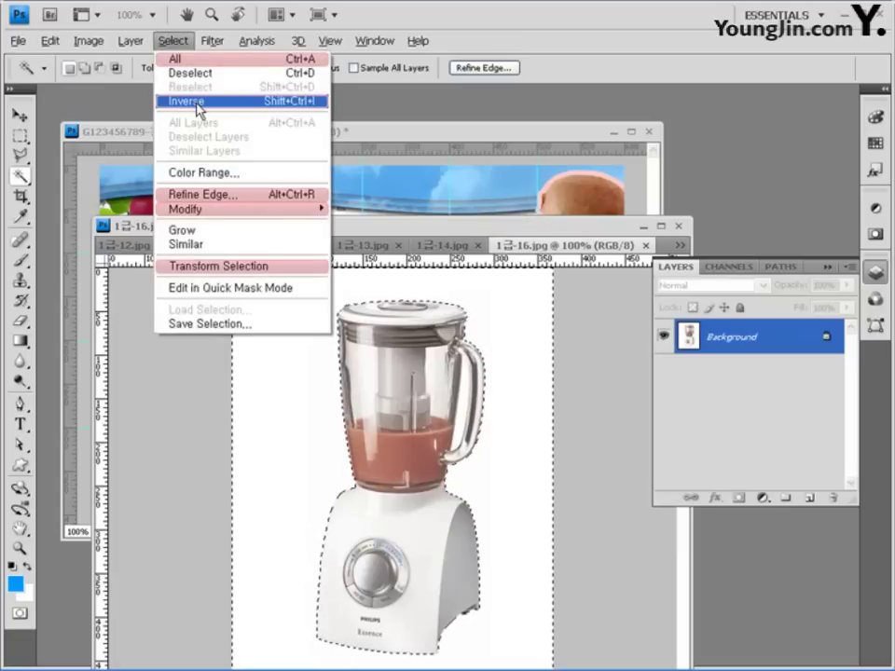
key(shift+ctrl+i)
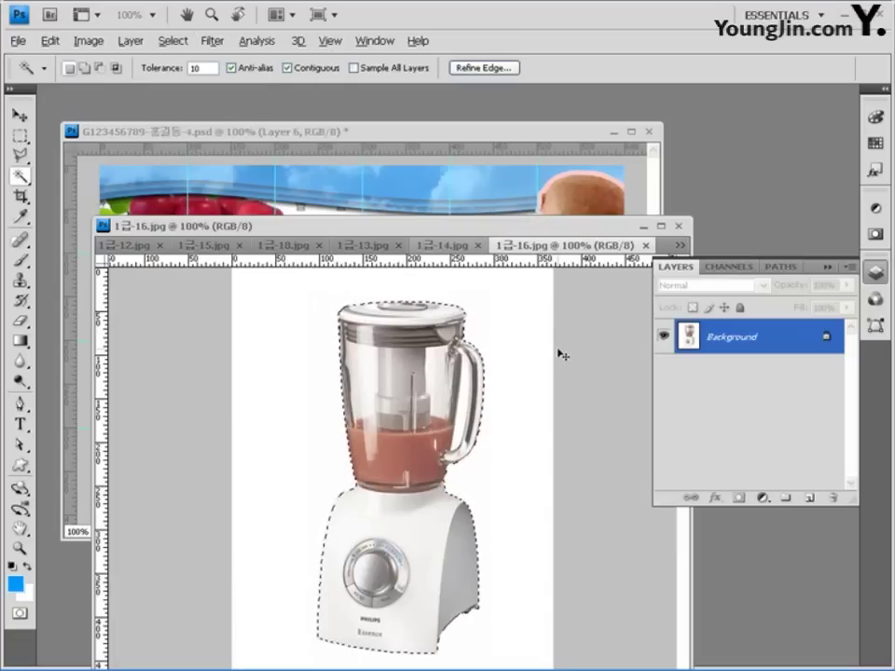
- Paste the blender into the exam composition, scale it to about 67.9% and place it in the lower-left corner, partly below the canvas
click(513, 138)
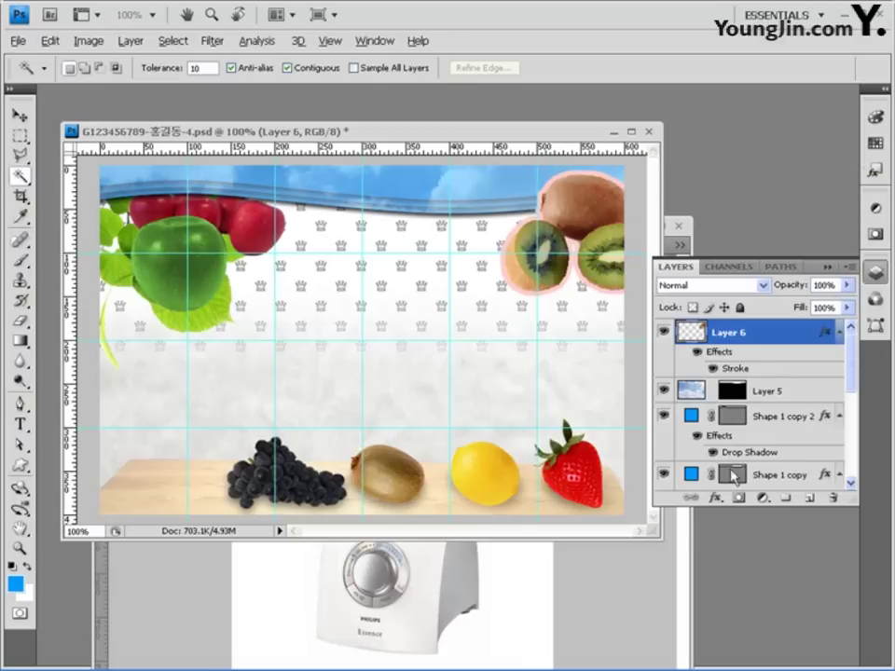
key(ctrl+v)
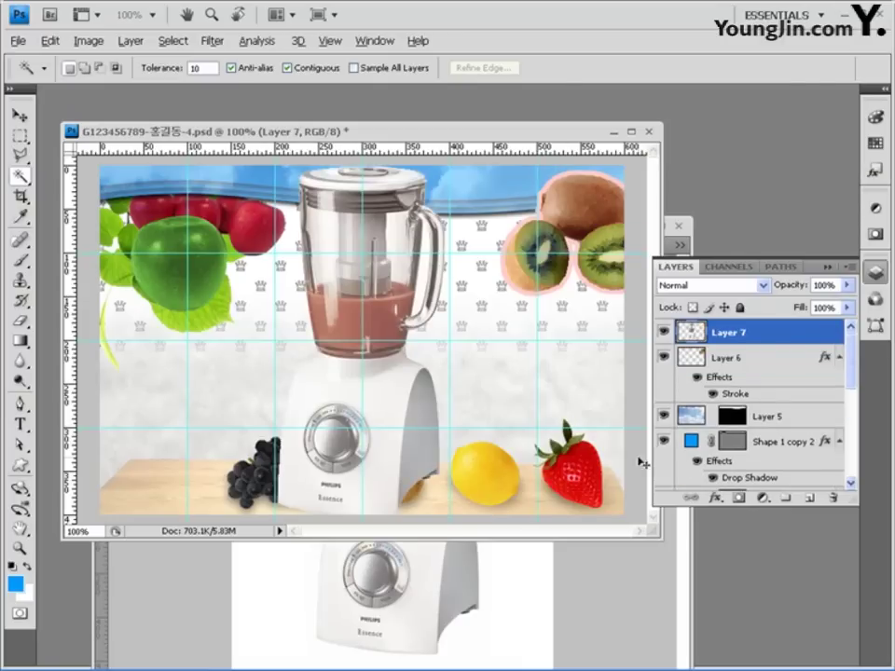
key(ctrl+t)
drag(398, 253, 388, 302)
mouse_move(199, 326)
mouse_down()
mouse_move(187, 352)
mouse_move(160, 354)
mouse_move(215, 323)
mouse_up()
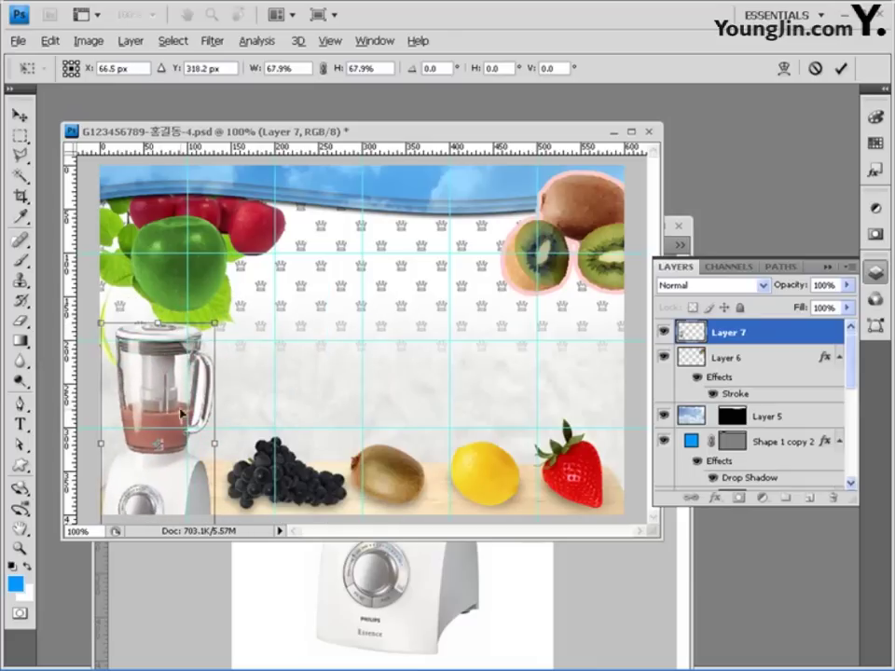
key(Return)
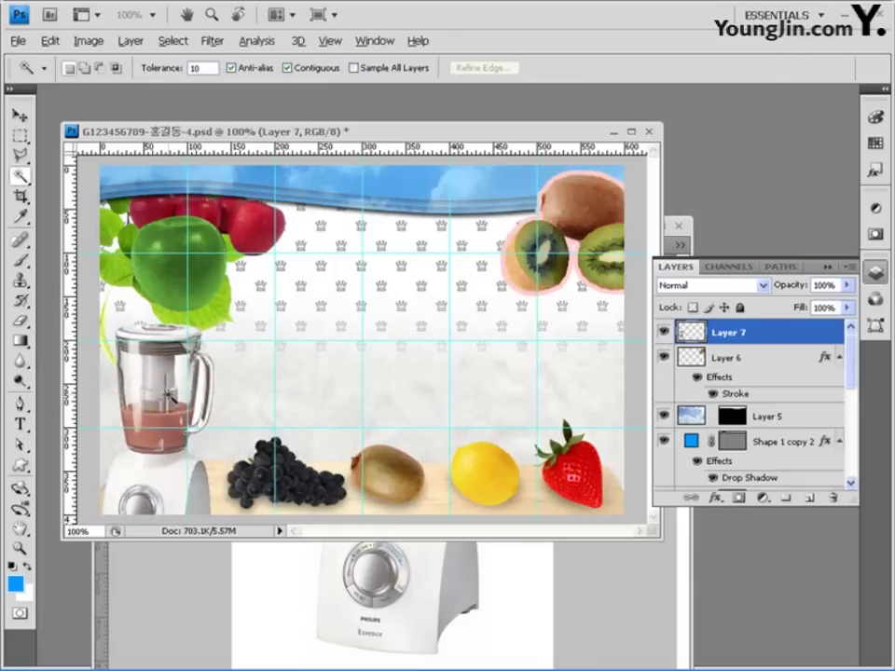
- Add a Drop Shadow layer style with its default settings to the blender layer
click(719, 500)
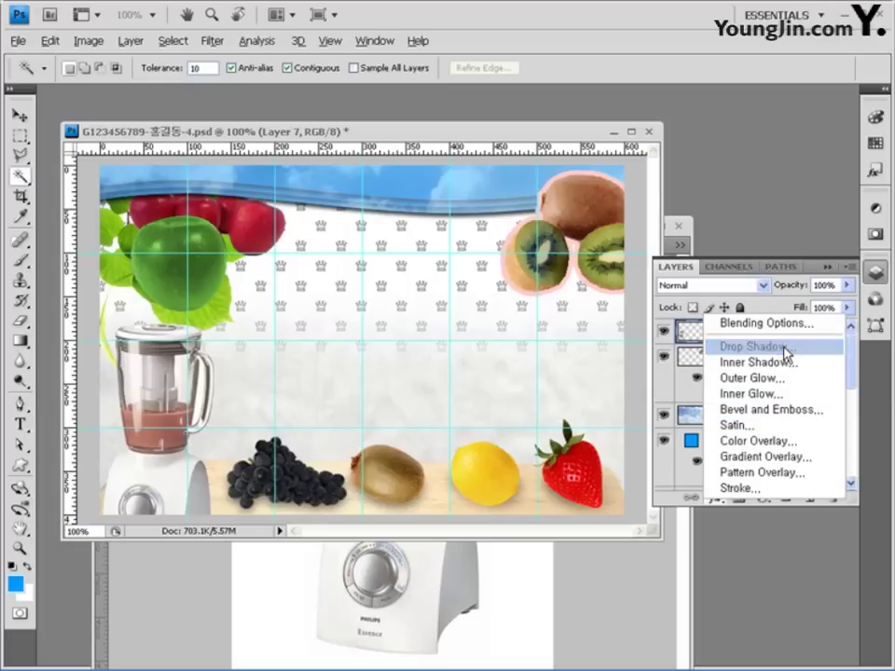
click(786, 349)
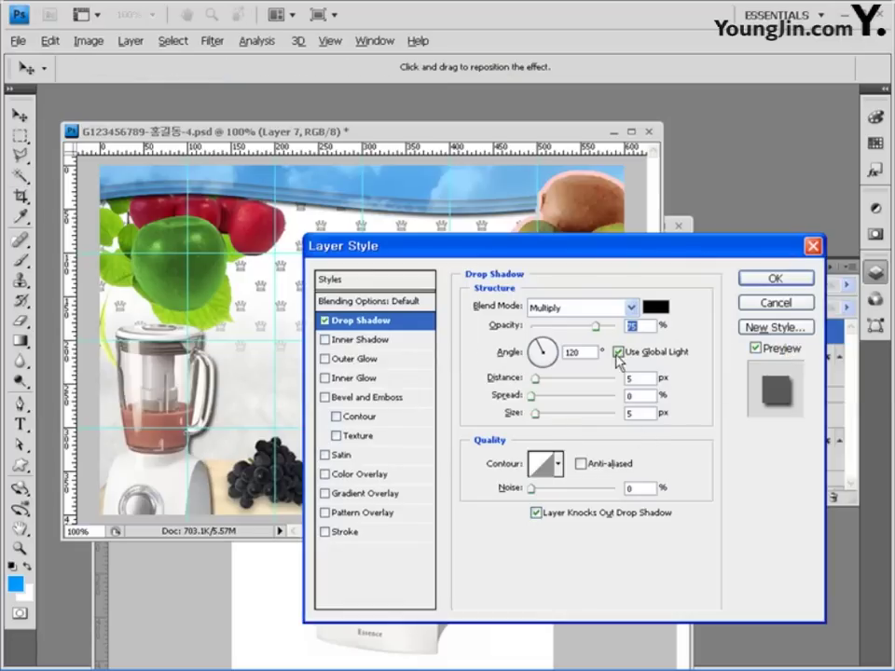
click(792, 279)
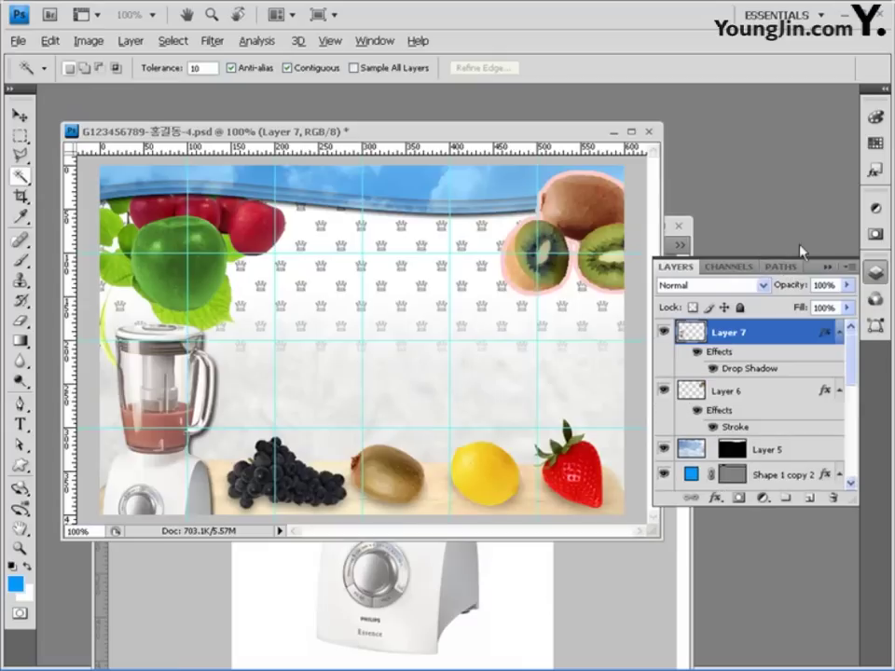
- Bring the source image window to the front and open the lettering image 1급-17 from the Chapter04 folder
click(645, 605)
key(ctrl+o)
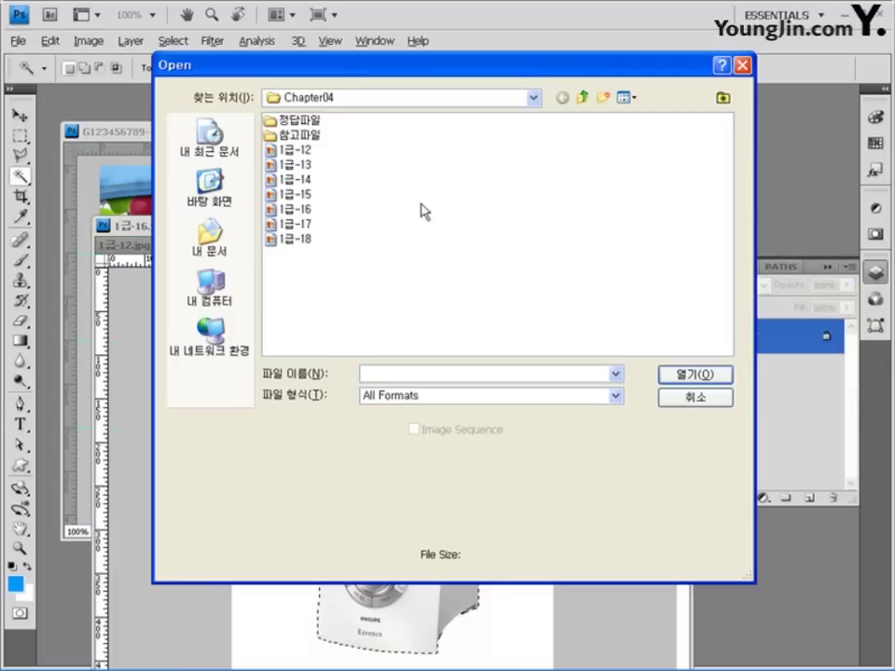
click(297, 224)
click(694, 374)
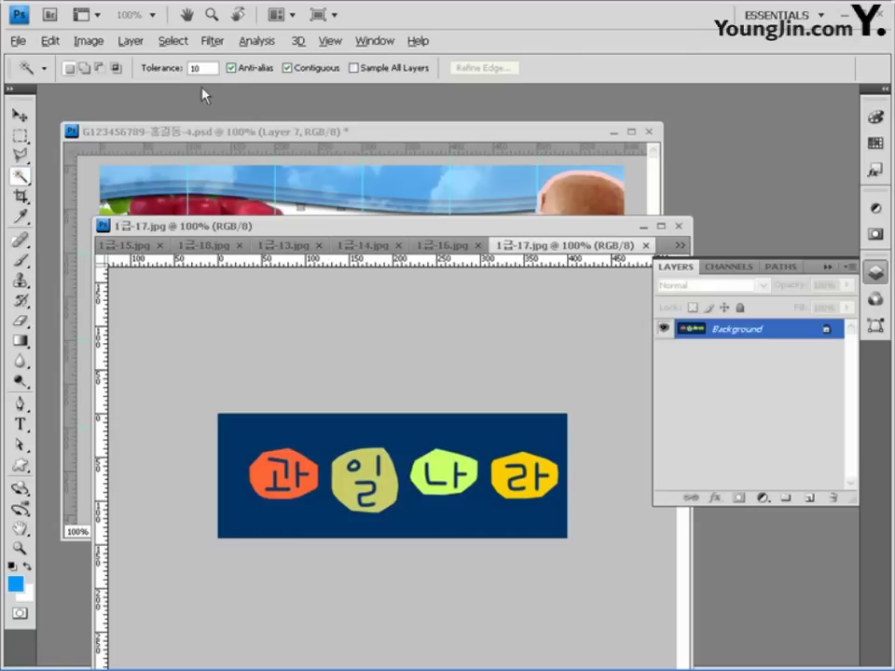
- Select the lettering badges by picking the navy background with the Magic Wand at tolerance 32, Contiguous off, and inverting the selection
text(32)
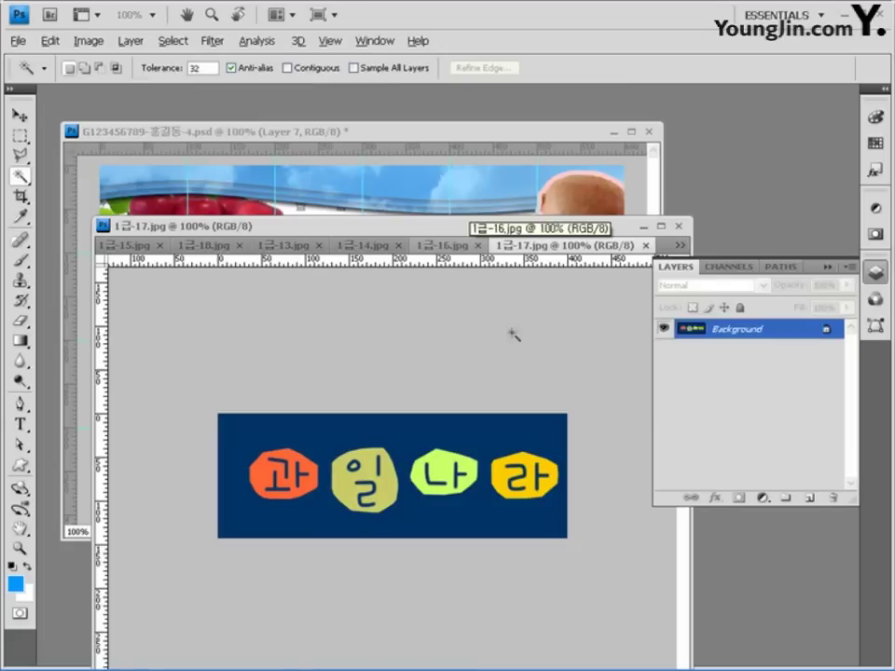
click(522, 435)
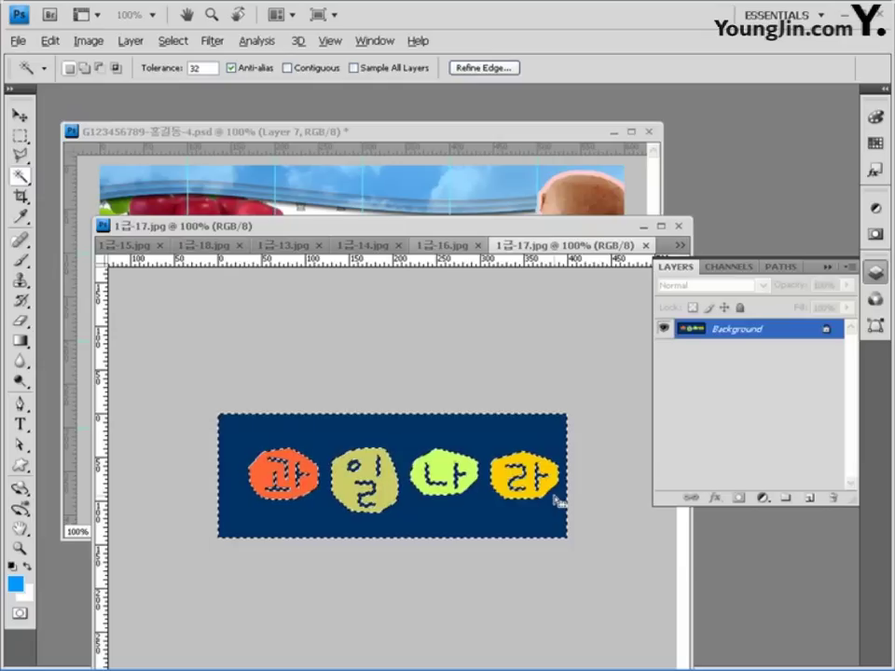
click(172, 41)
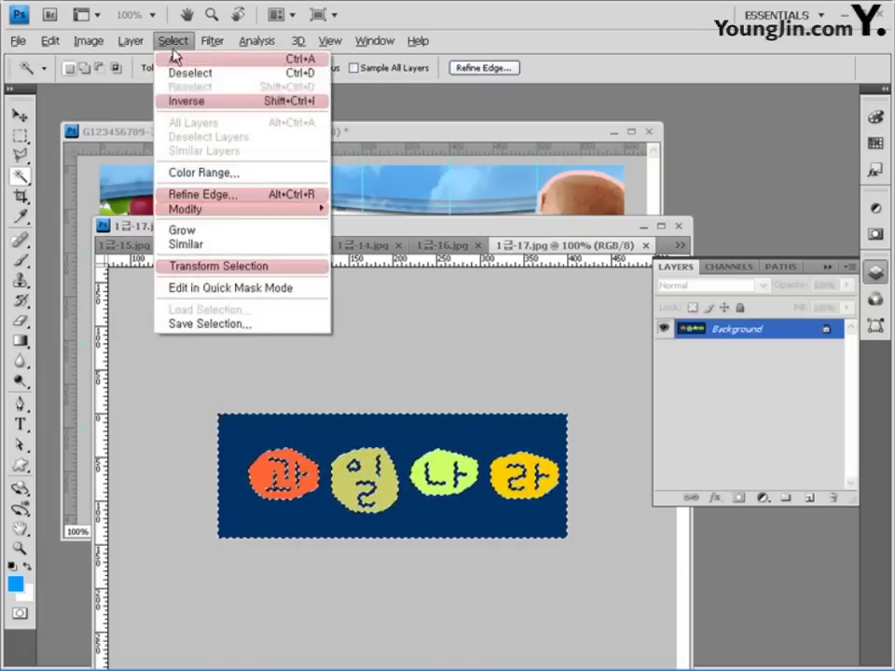
click(173, 97)
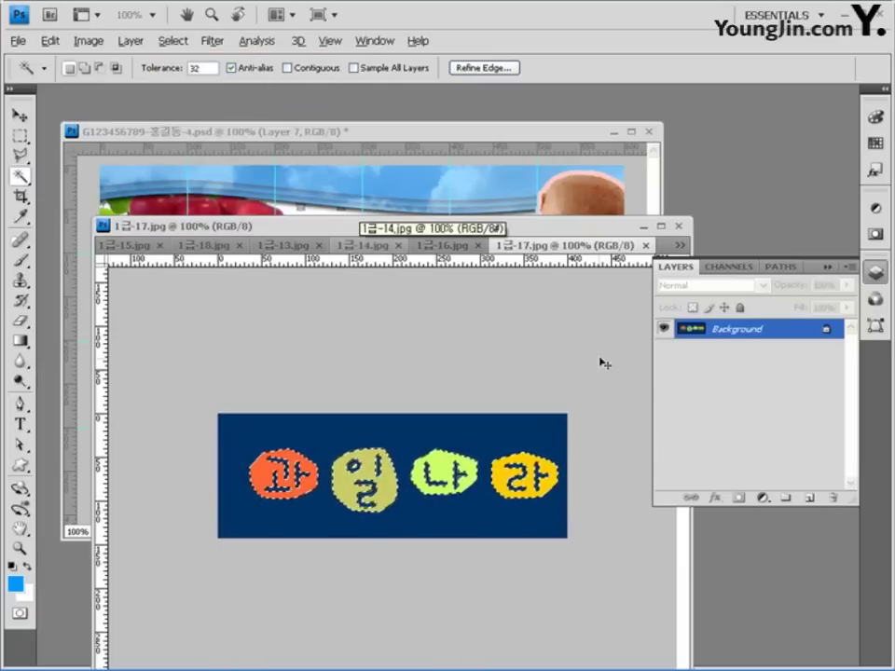
- Paste the 과일나라 lettering into the exam composition, scale it down and place it in the upper right over the wave band and kiwis
click(462, 124)
click(19, 114)
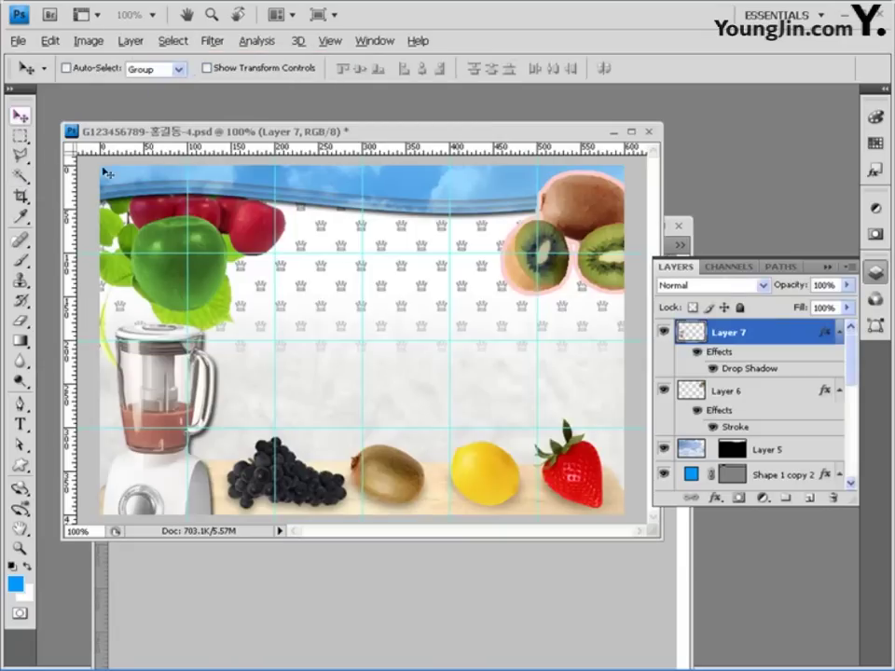
key(ctrl+v)
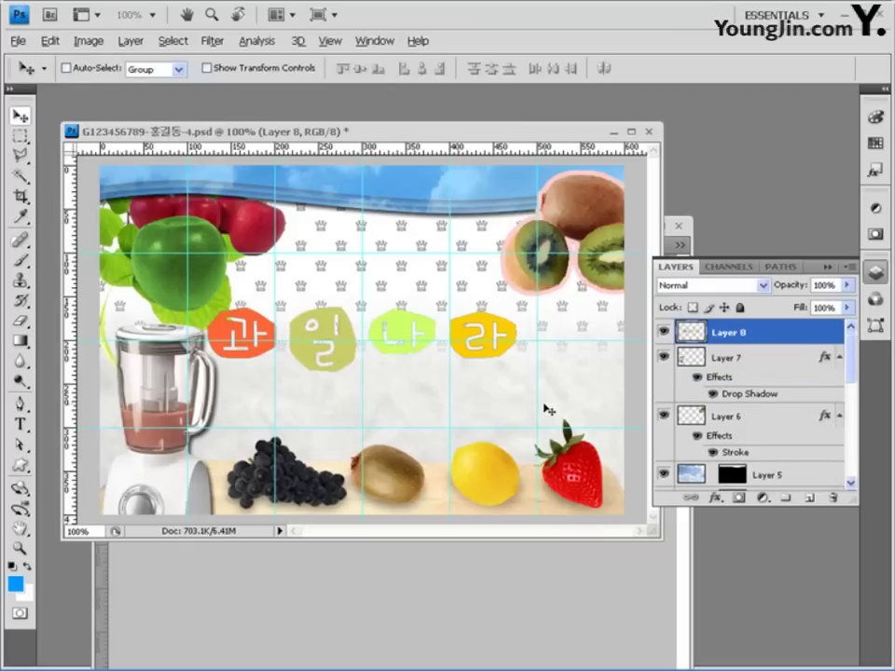
key(ctrl+t)
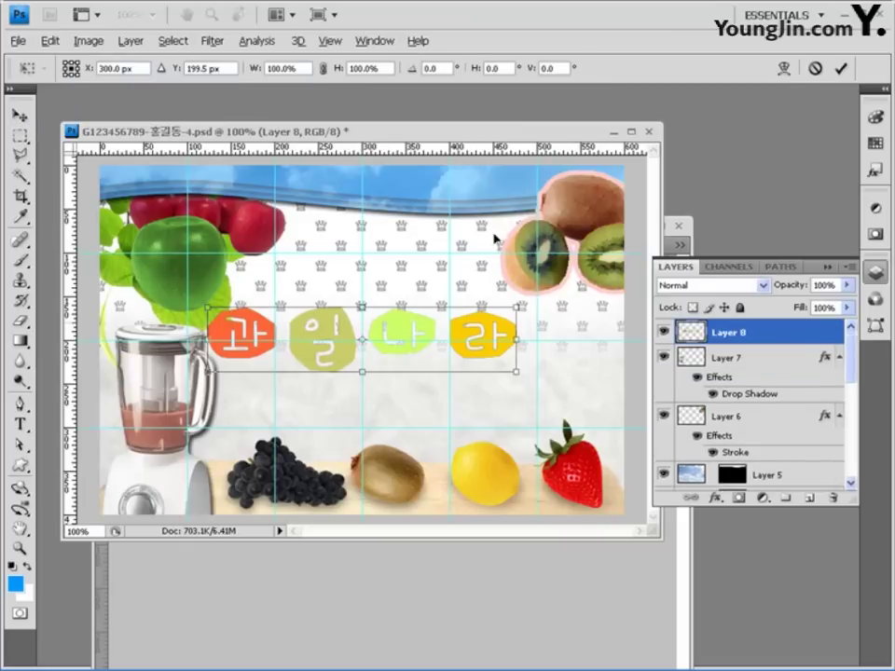
drag(414, 326, 501, 207)
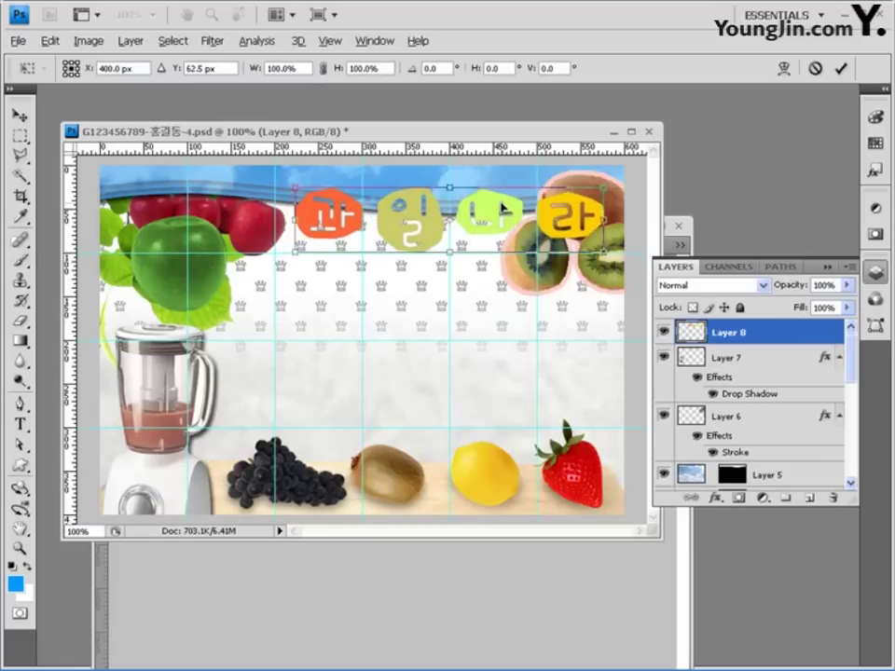
key(Return)
- Select the 일, 나 and 라 badges with the Polygonal Lasso and move them slightly down and closer to the 과 badge
click(19, 155)
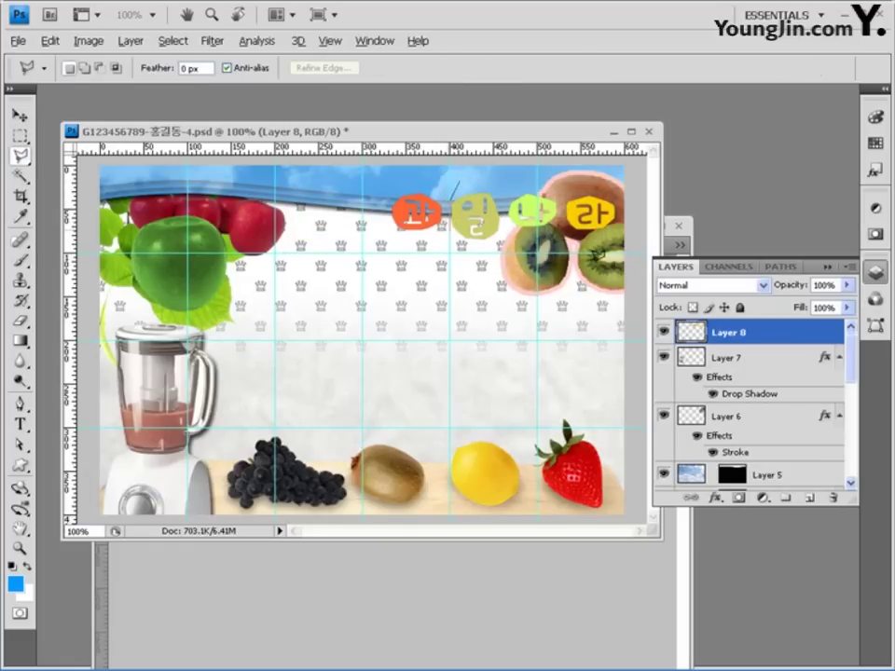
click(457, 186)
click(482, 278)
click(597, 264)
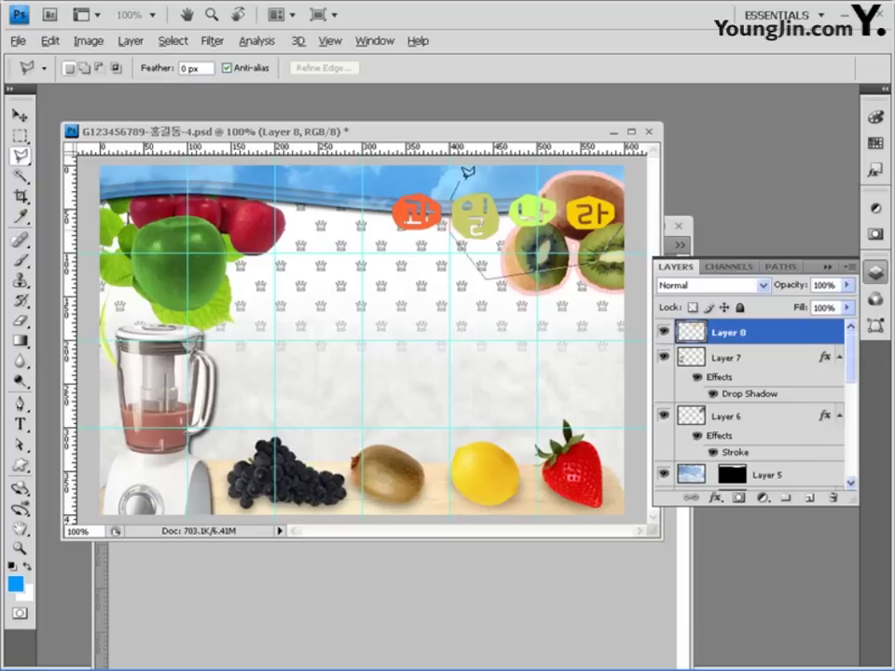
click(619, 184)
click(461, 173)
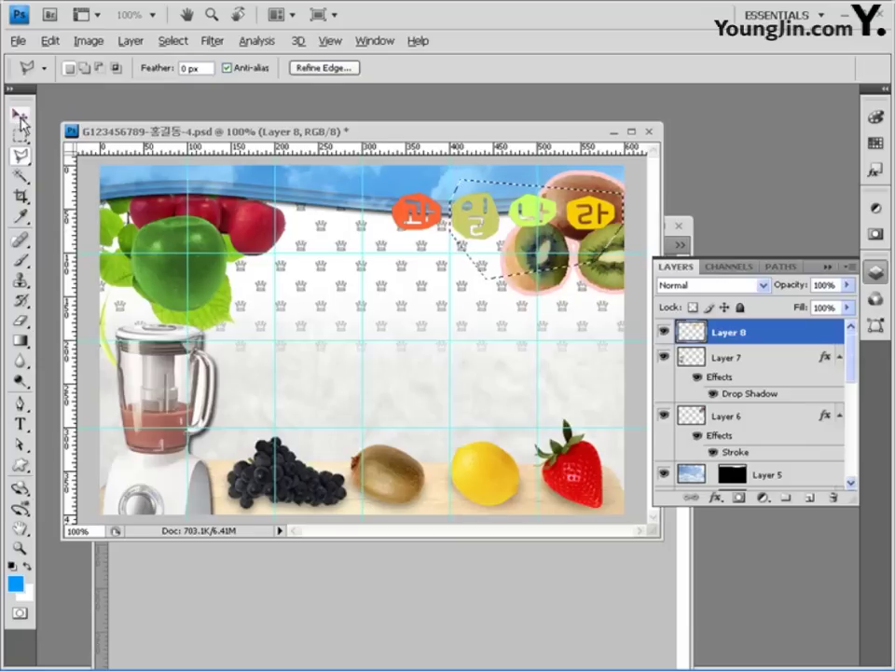
click(19, 114)
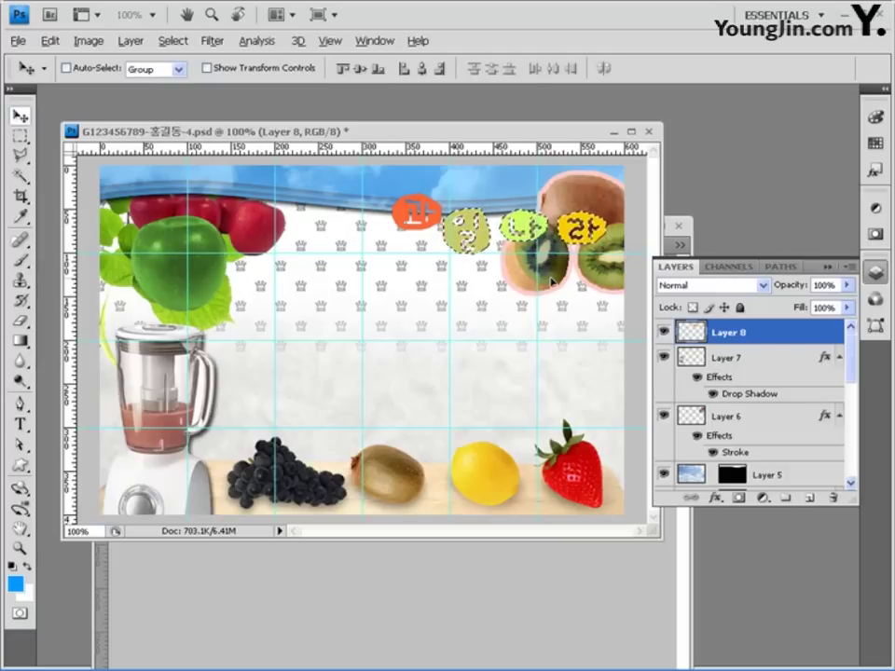
- Select the 나 and 라 badges with the Polygonal Lasso and shift them slightly closer to the 일 badge
click(20, 155)
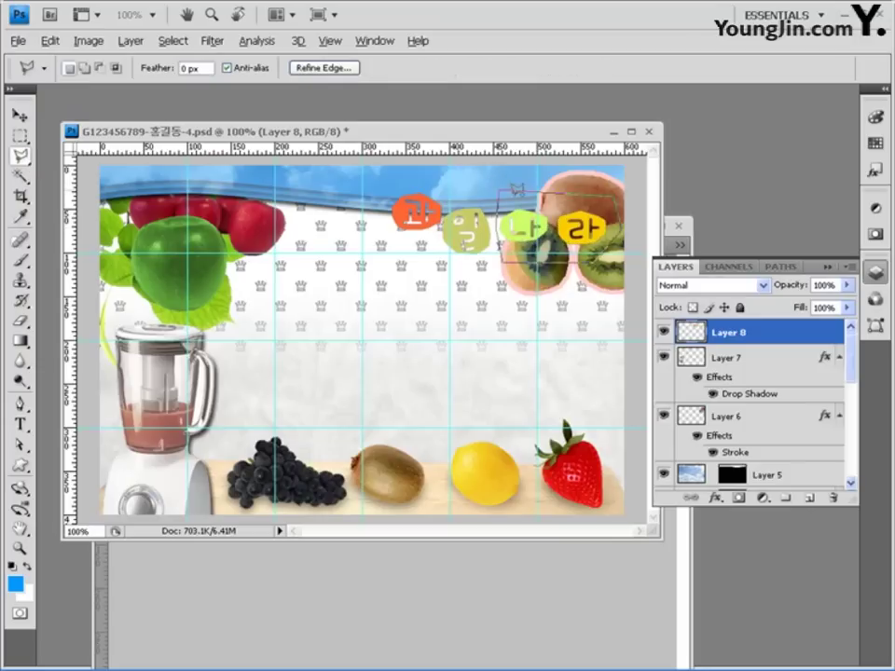
click(19, 115)
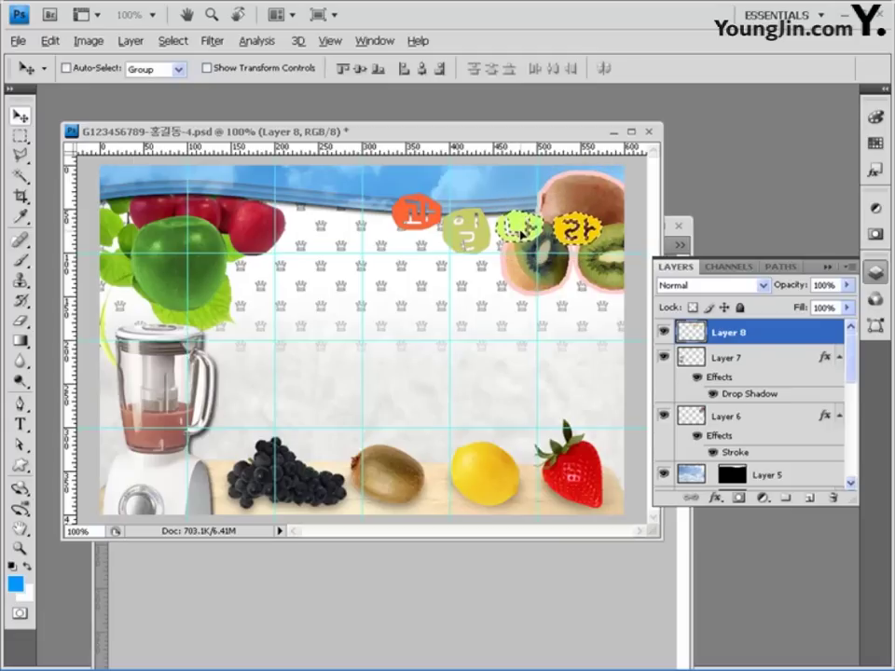
drag(518, 222, 520, 232)
- Select only the 라 badge with the Polygonal Lasso, move it up and closer to the 나 badge, and deselect it
key(l)
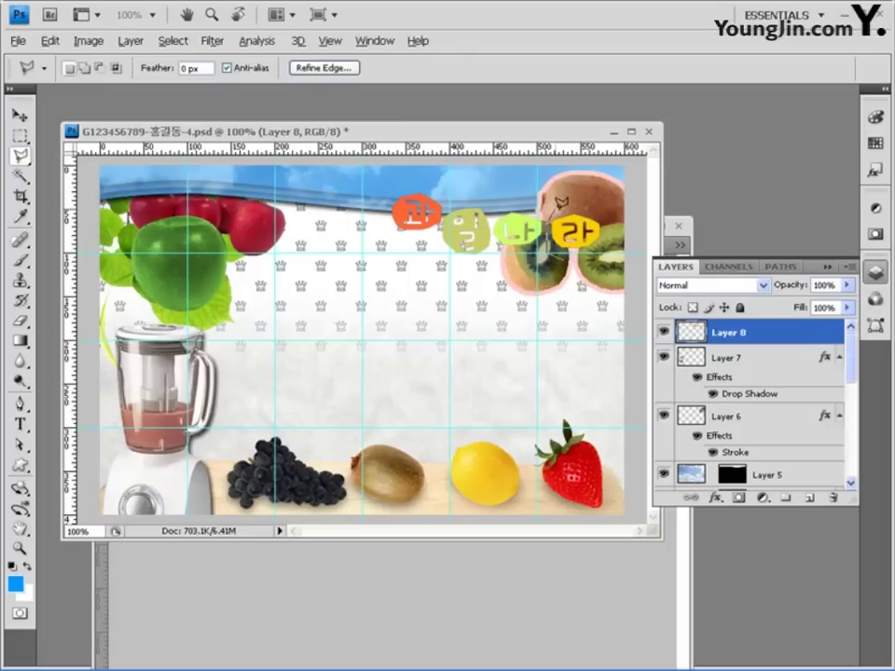
click(20, 117)
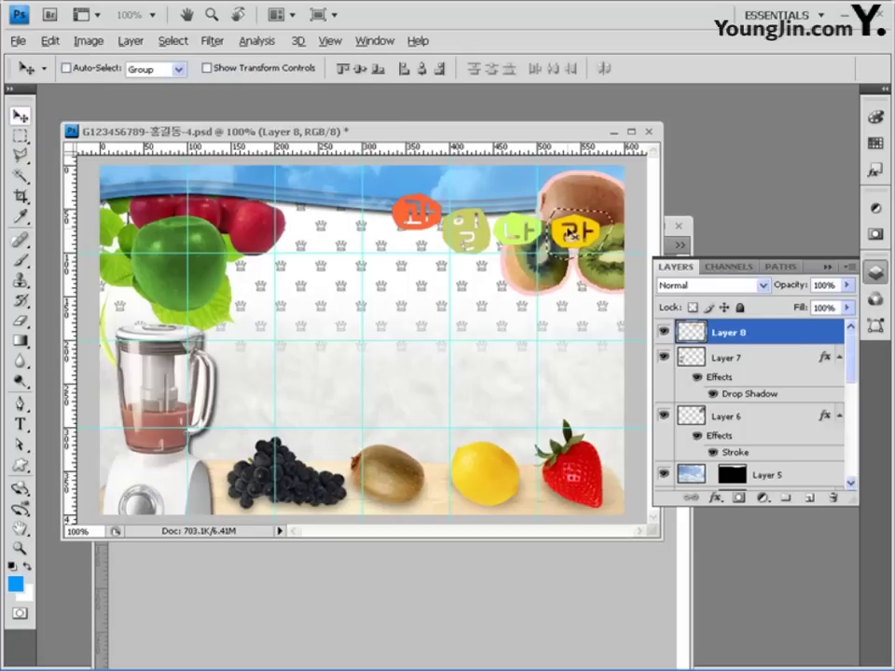
drag(568, 213, 557, 198)
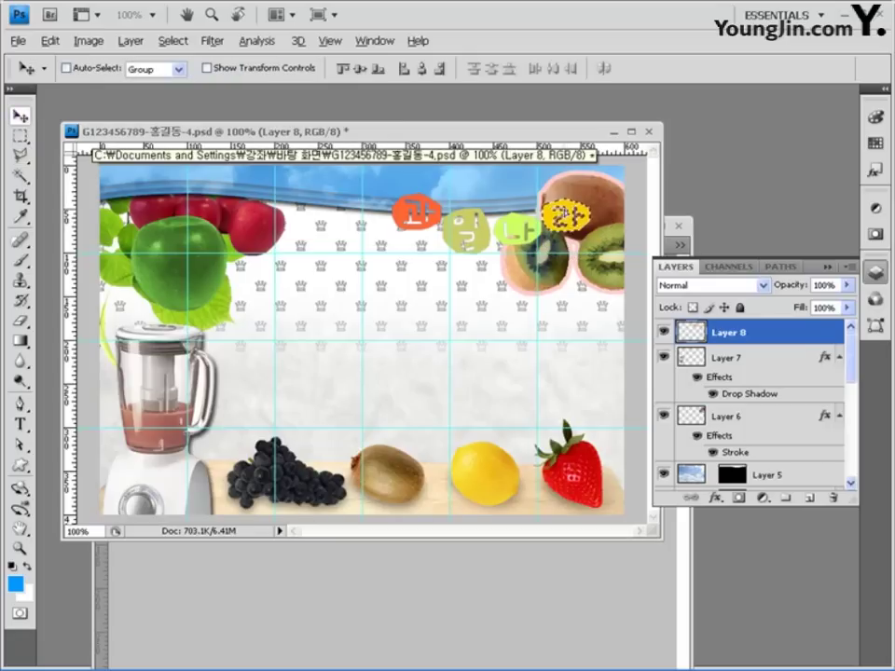
key(m)
key(ctrl+d)
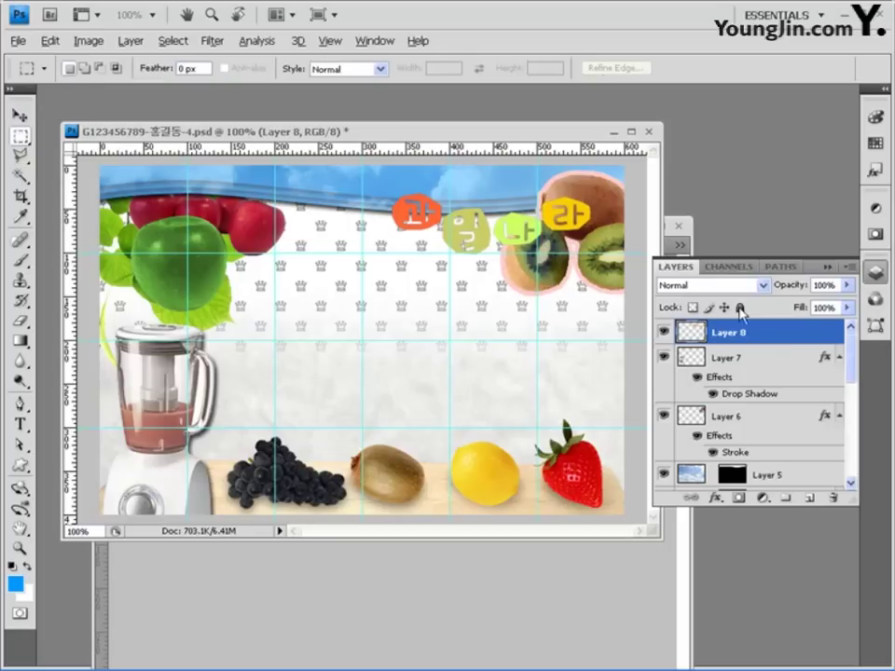
- Add a Drop Shadow layer style with its default settings to the 과일나라 lettering layer
click(716, 497)
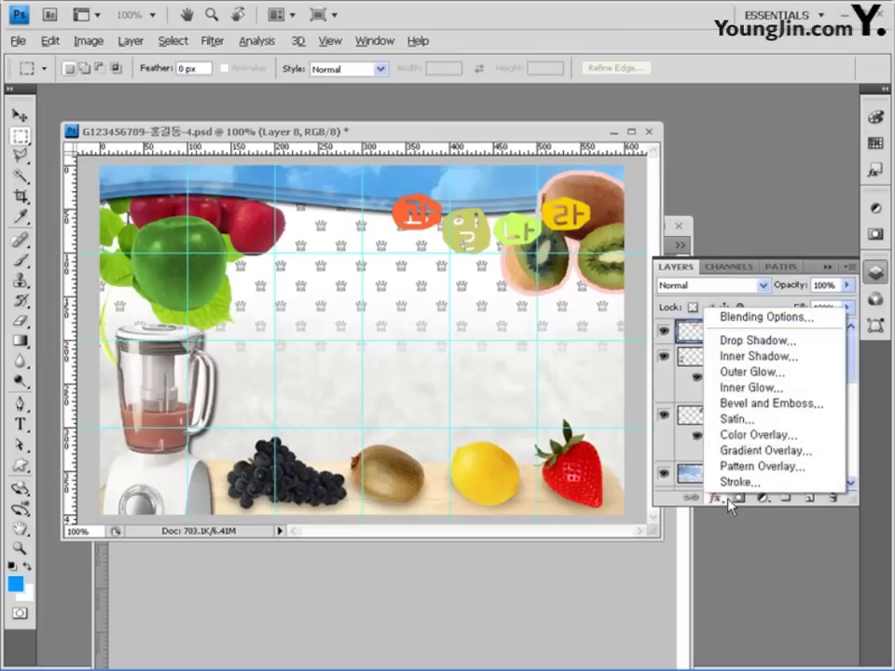
click(756, 343)
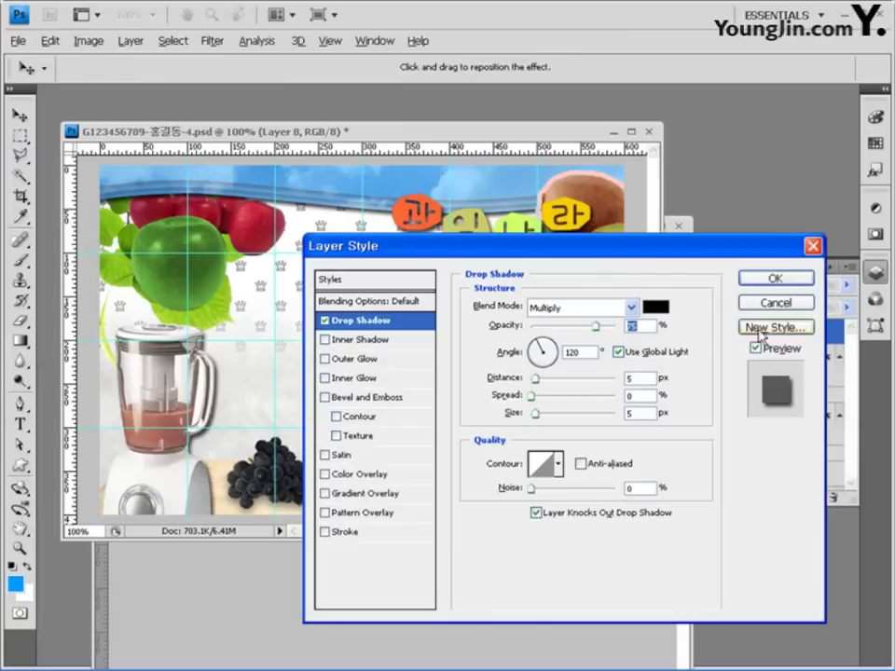
click(774, 279)
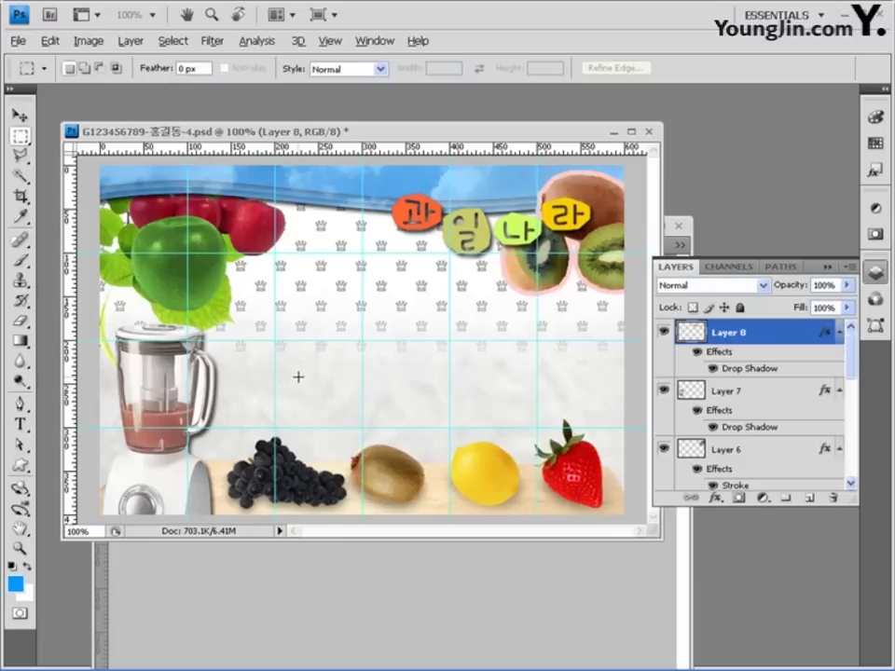
- Draw a blue rounded-rectangle shape layer about 105 × 30 px above the grapes, with a 20 px radius and no style
drag(19, 466, 84, 482)
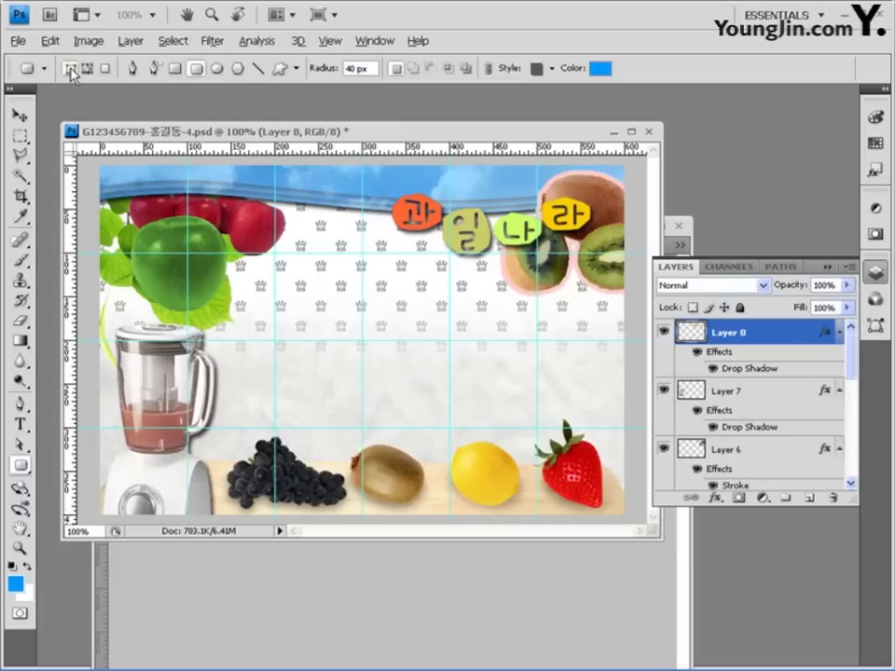
click(320, 75)
click(550, 69)
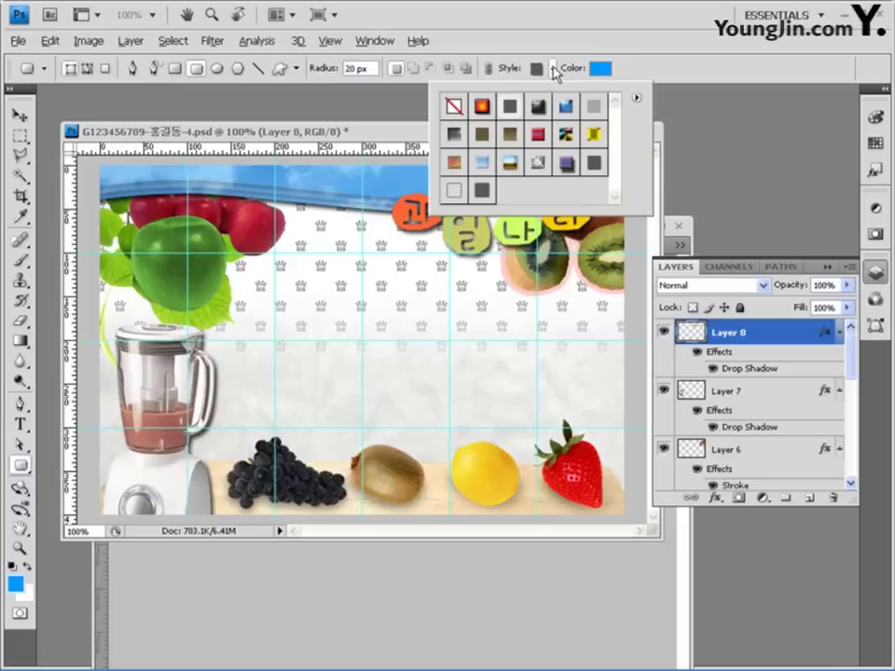
click(453, 105)
click(502, 24)
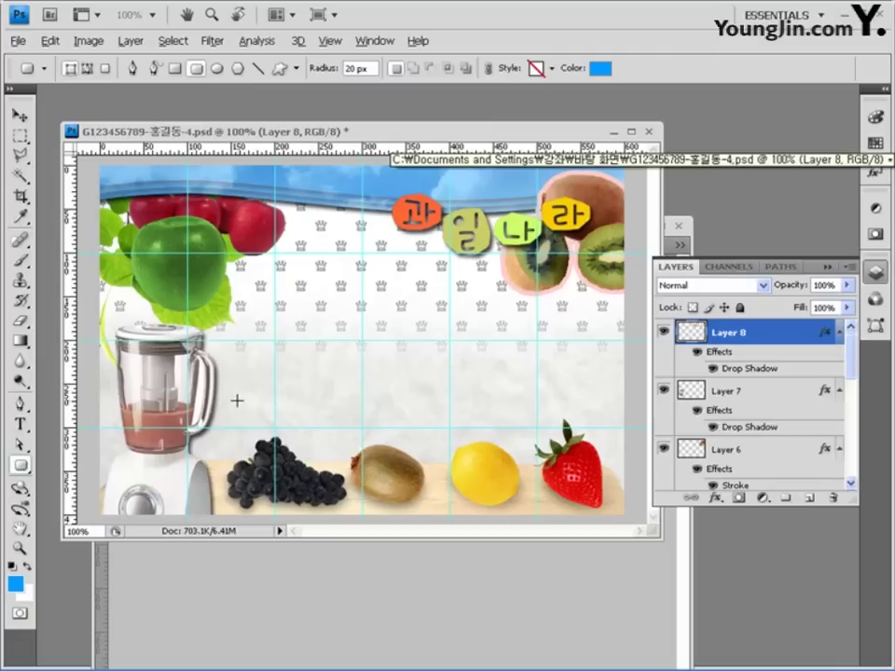
drag(237, 401, 320, 422)
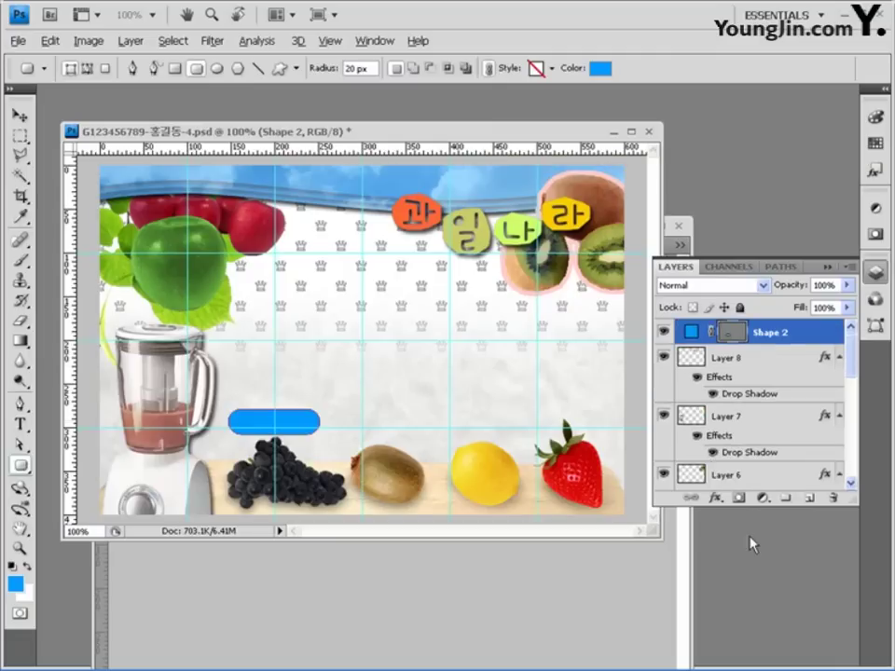
- Give the rounded rectangle an outside Stroke layer style of 2 px in color ffcccc
click(716, 499)
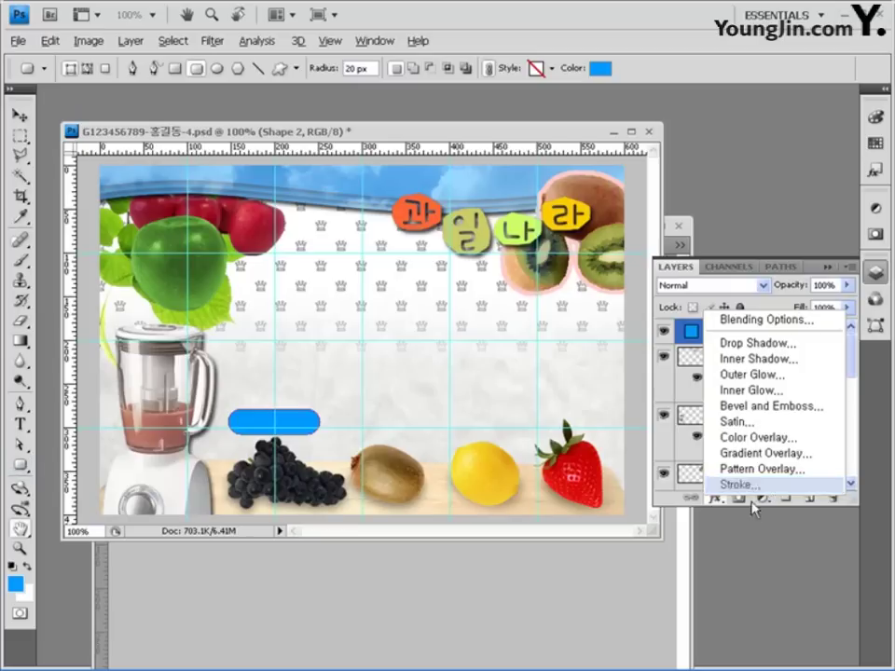
click(739, 484)
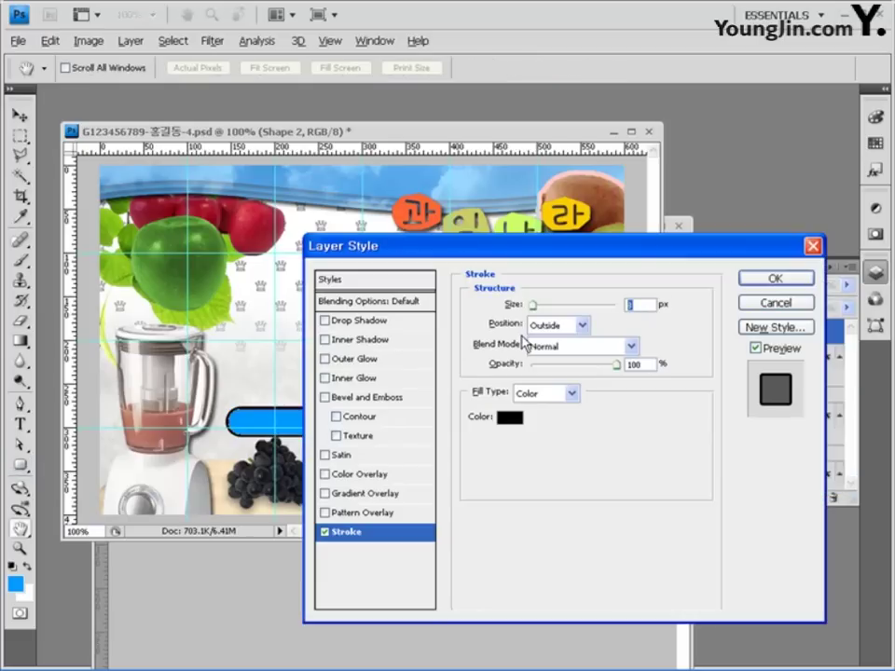
text(2)
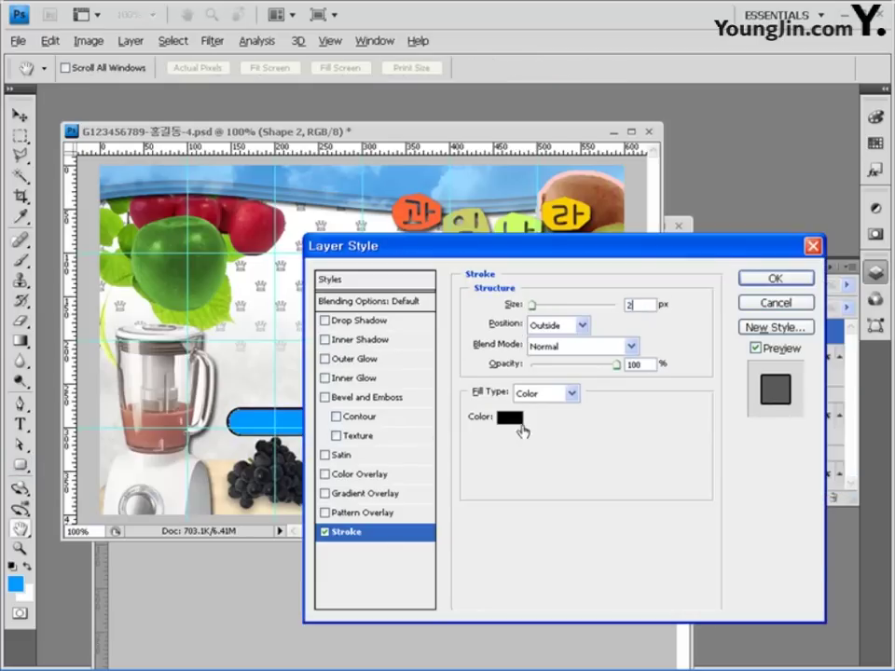
click(510, 418)
text(ffcccc)
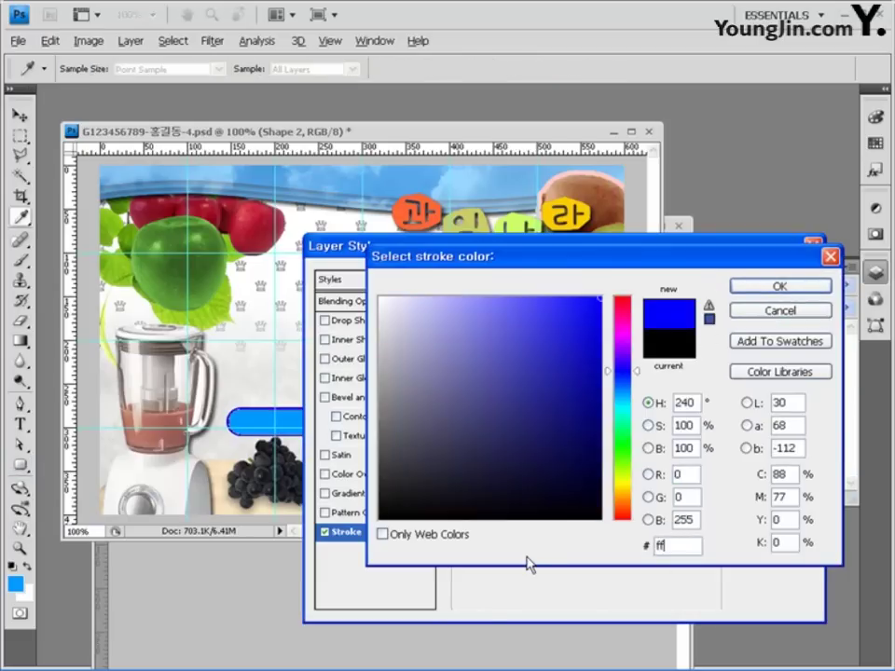
click(779, 286)
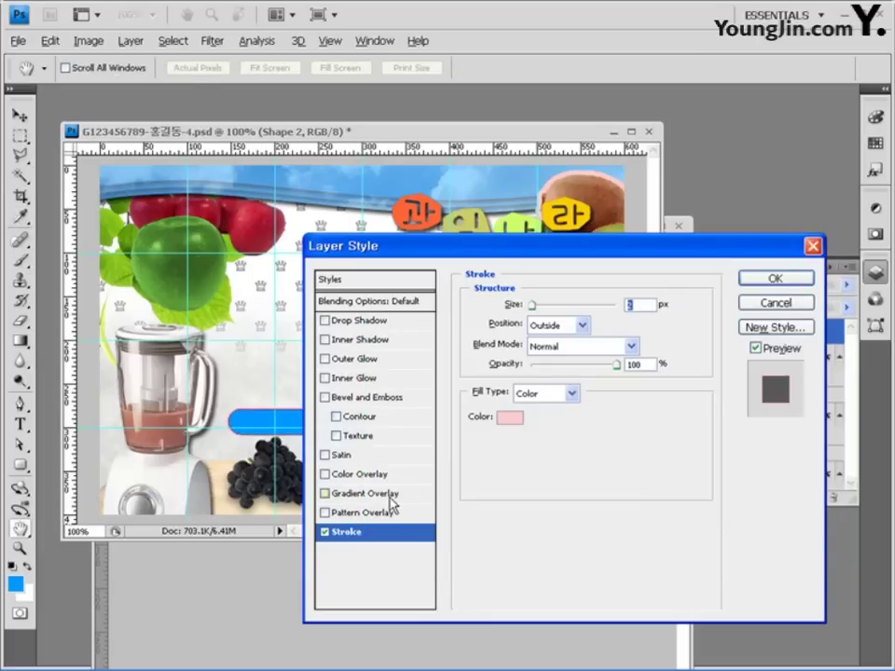
- Add a Gradient Overlay to the rounded rectangle's layer style and set its gradient's starting stop to color 003366
click(389, 496)
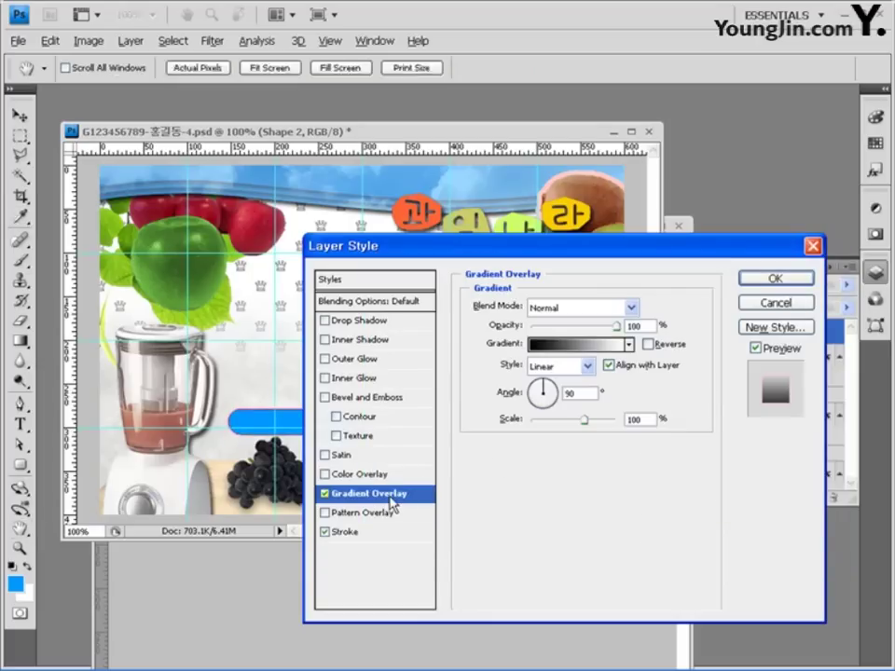
click(575, 349)
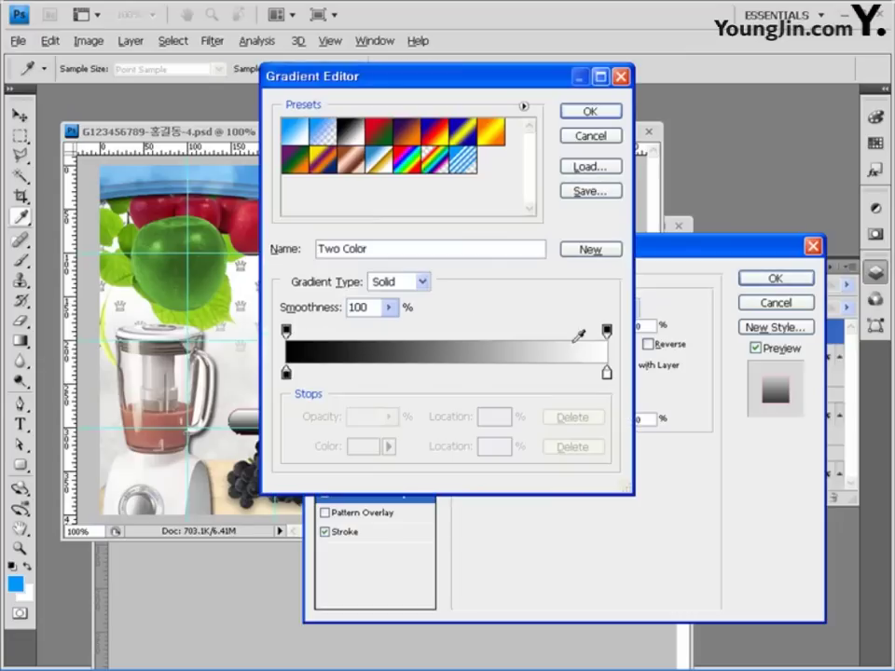
click(286, 374)
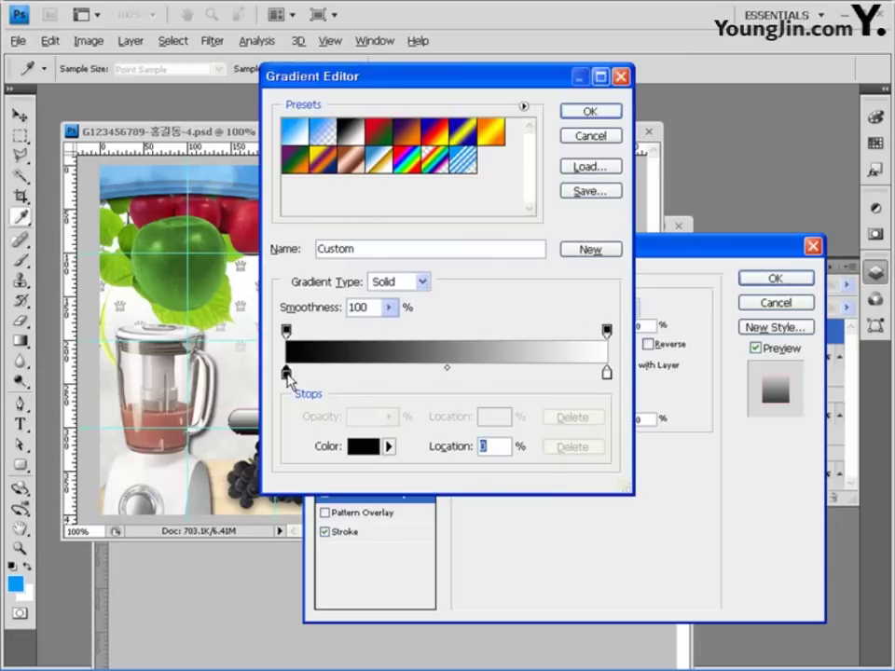
double_click(286, 374)
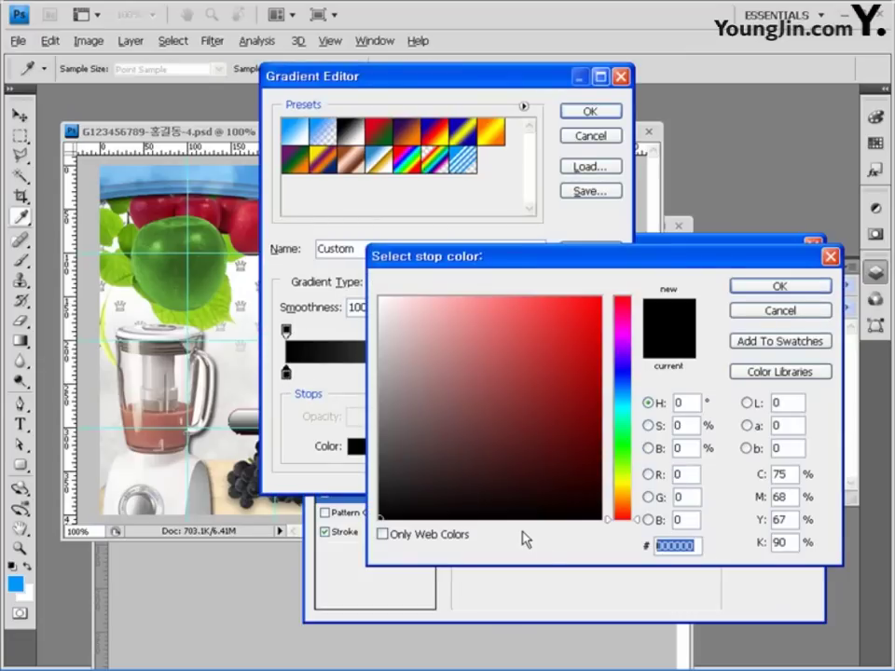
text(003366)
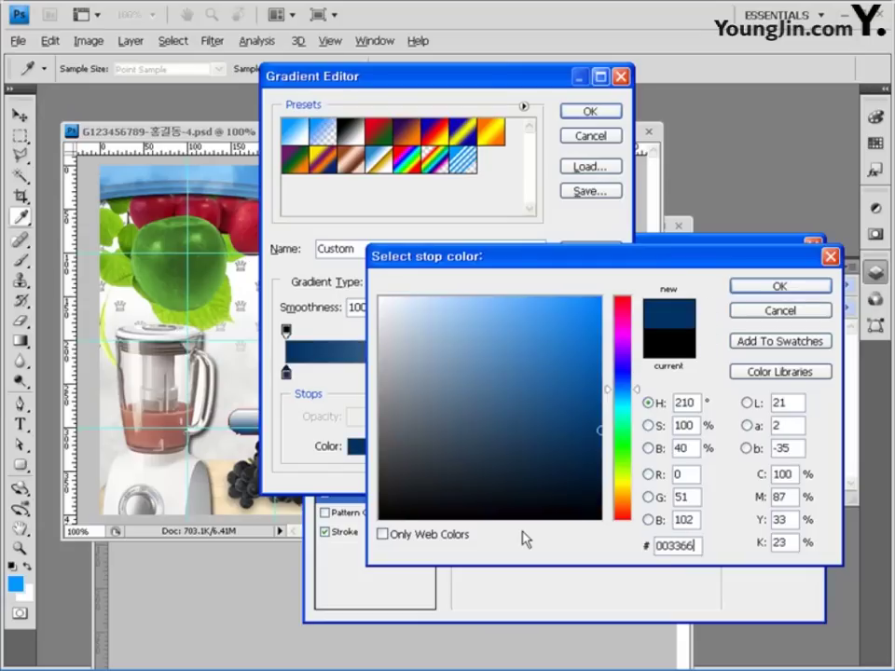
click(804, 289)
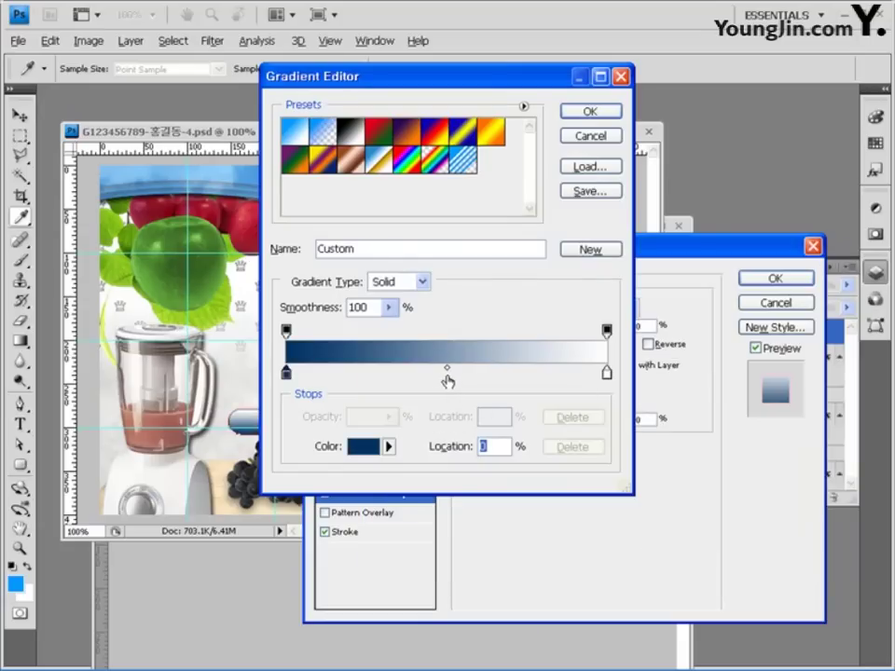
- Insert a white color stop at the 50% location of the overlay gradient
click(447, 376)
double_click(448, 375)
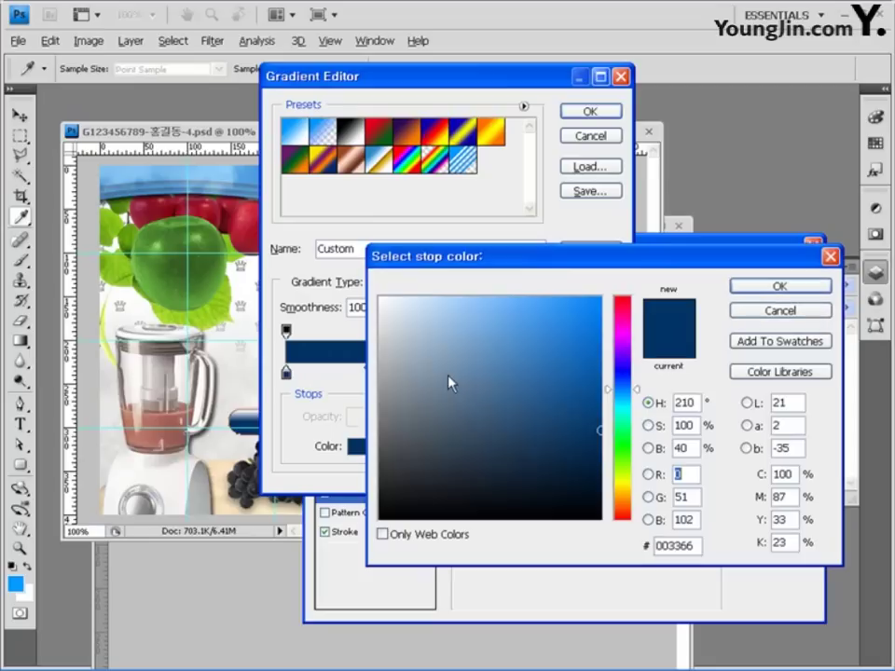
click(381, 298)
click(775, 288)
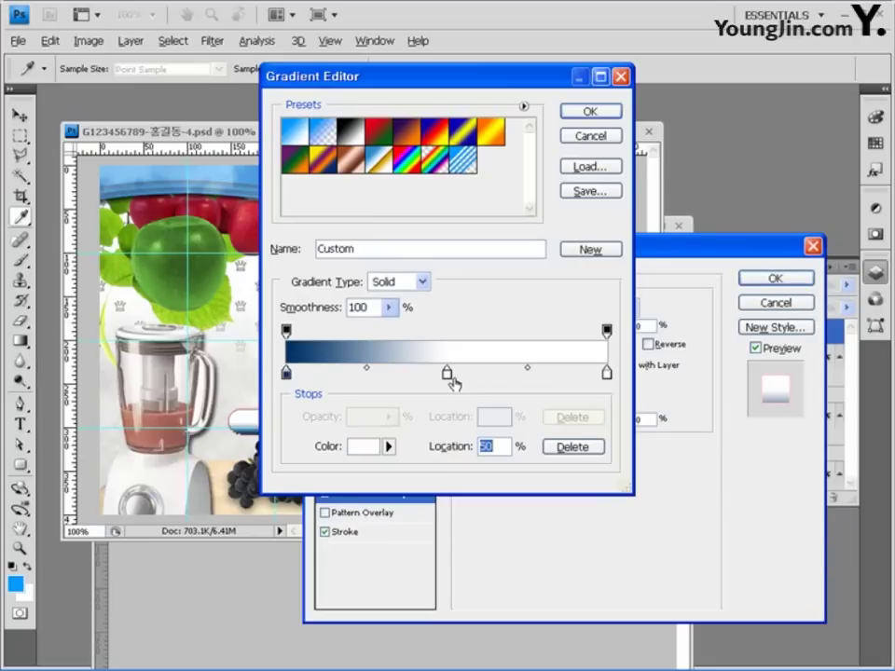
- Set the gradient's end stop to color 3399ff and apply the linear overlay at 90° with the layer style
click(607, 374)
double_click(606, 376)
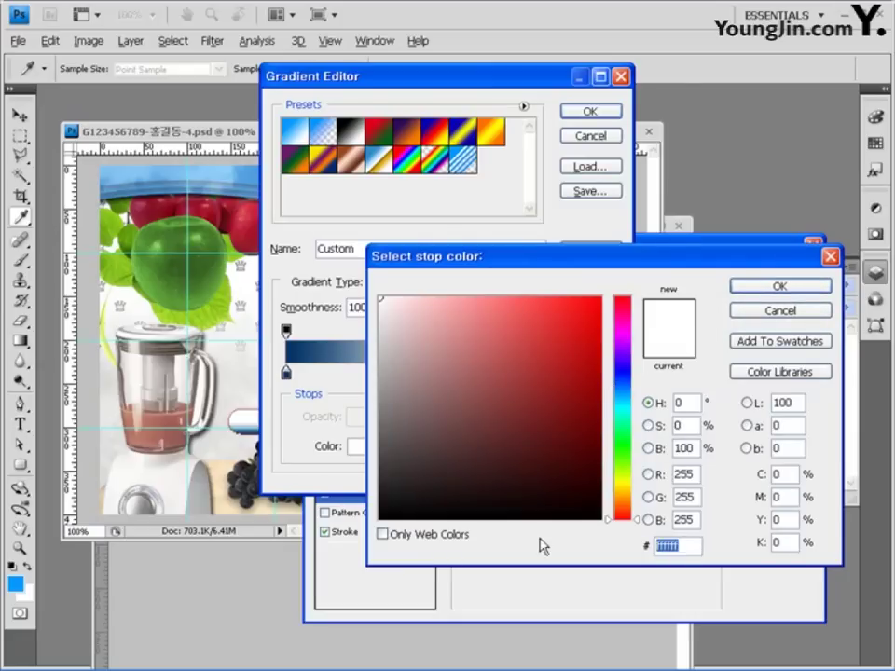
text(3399ff)
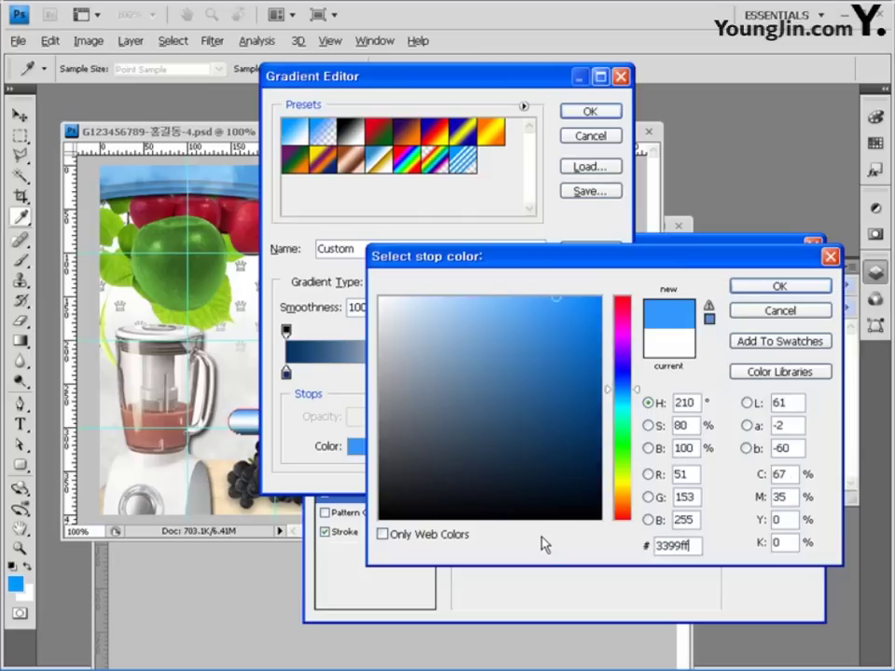
click(779, 287)
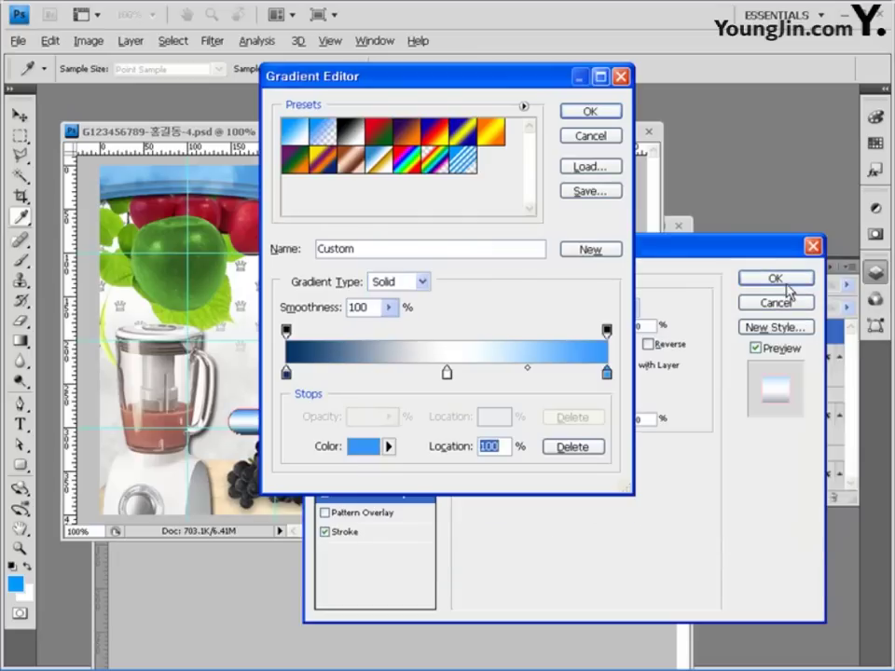
click(595, 112)
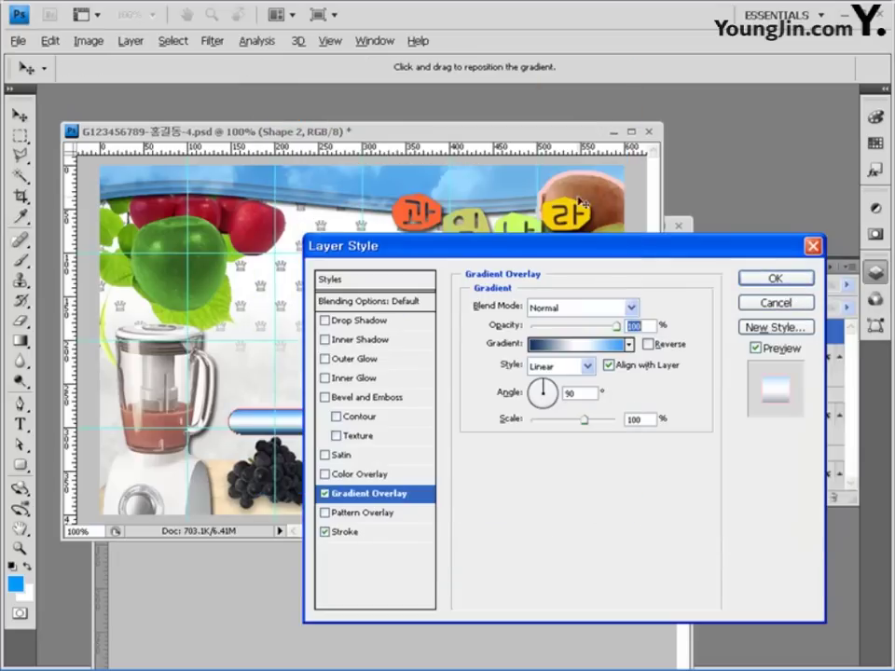
click(776, 280)
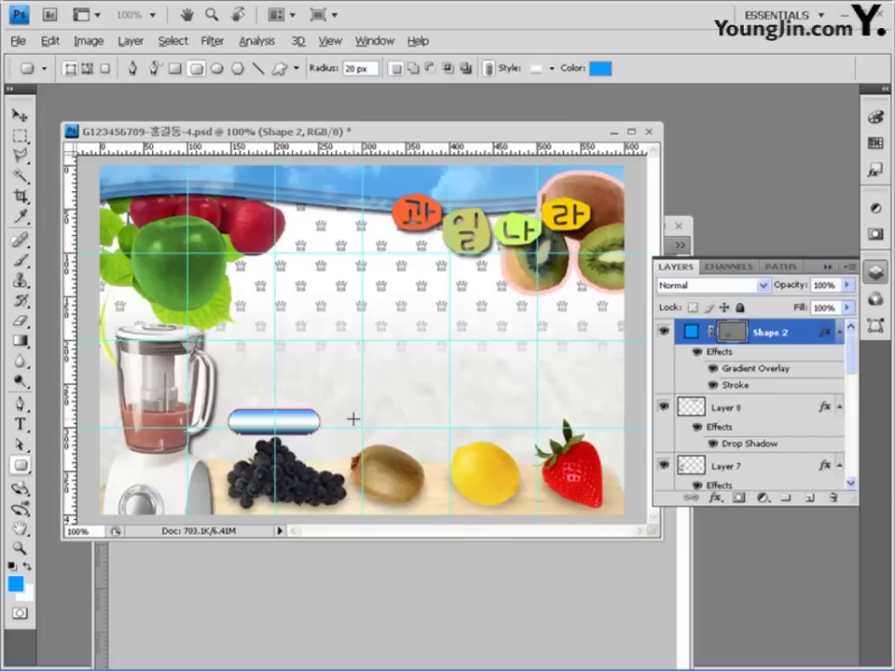
- Duplicate the gradient button three times, placing the copies above the kiwi, lemon and strawberry at alternating heights
click(19, 115)
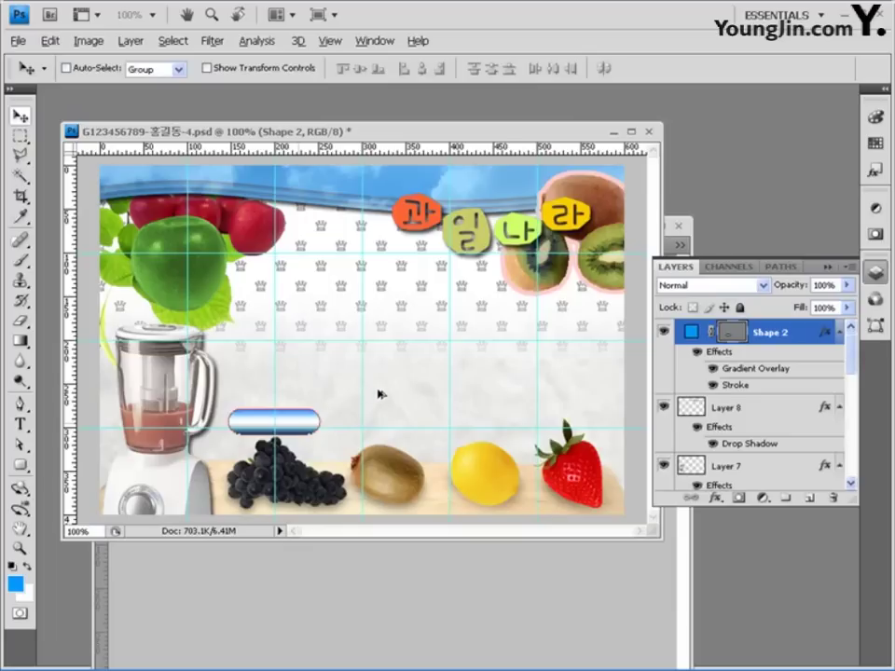
drag(379, 394, 585, 390)
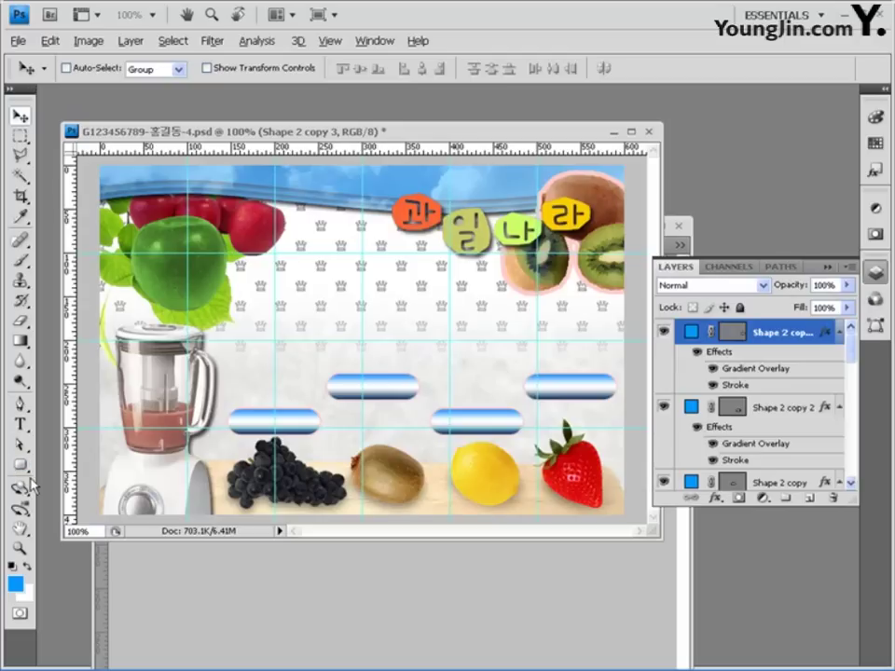
- Draw a white solid-envelope custom shape with no style, about 33 px wide, on the sky band above the 과 badge
drag(19, 463, 87, 543)
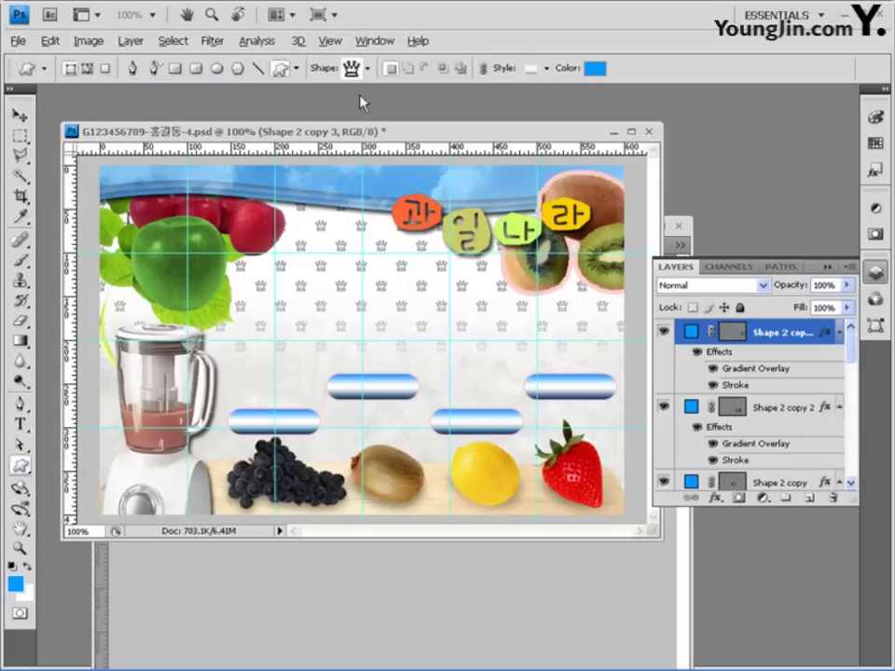
click(368, 68)
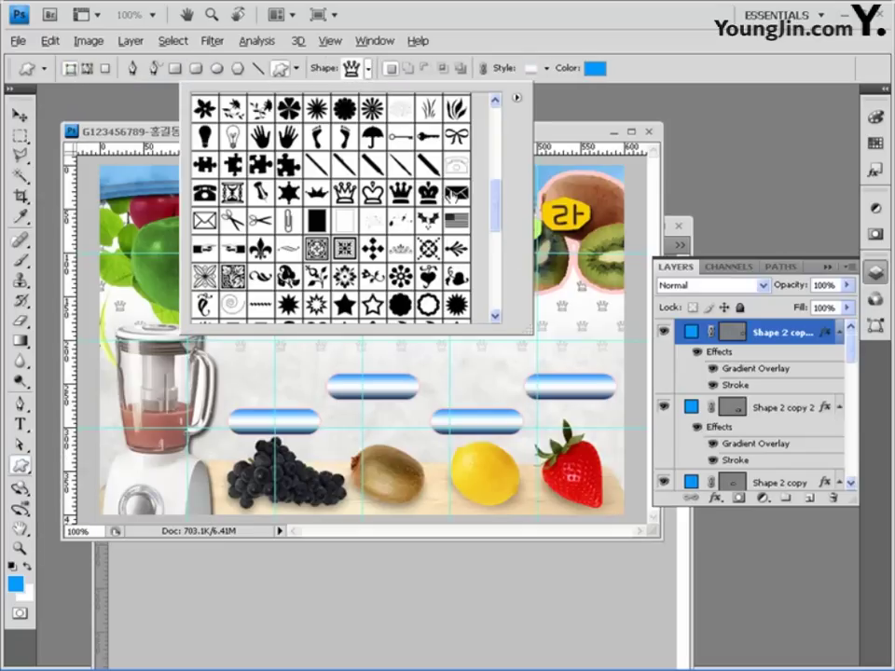
click(456, 192)
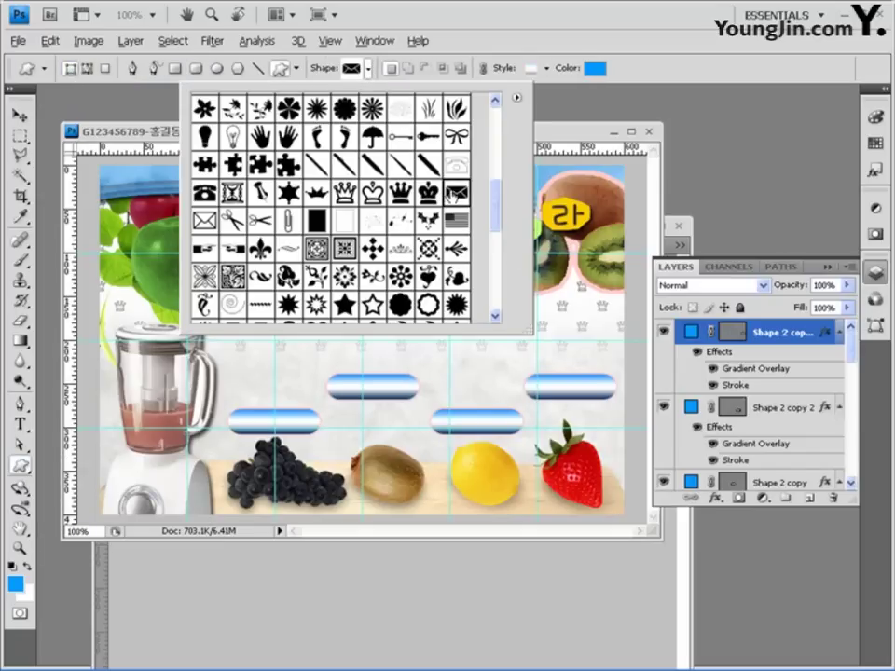
click(546, 69)
click(449, 106)
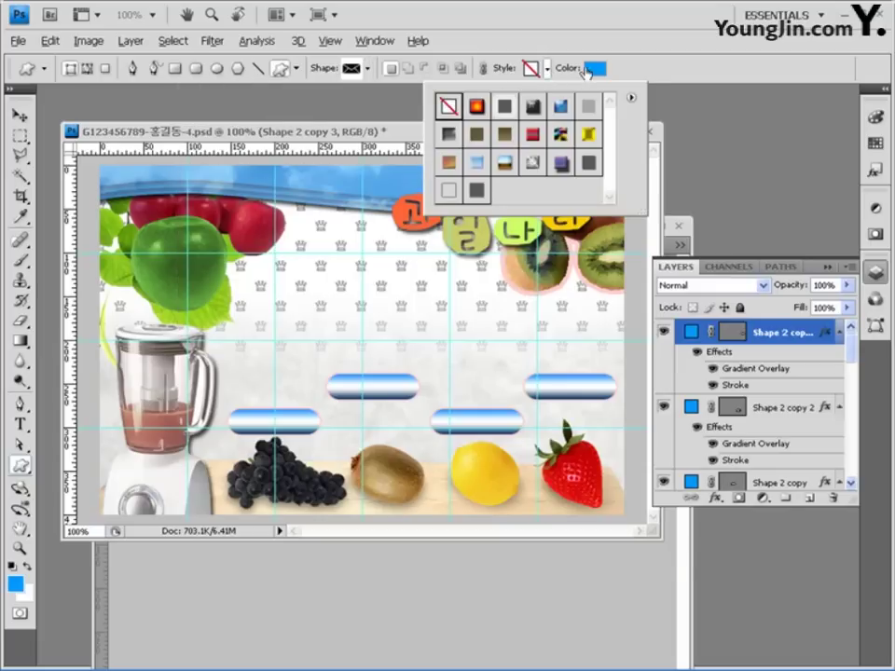
click(593, 68)
click(380, 298)
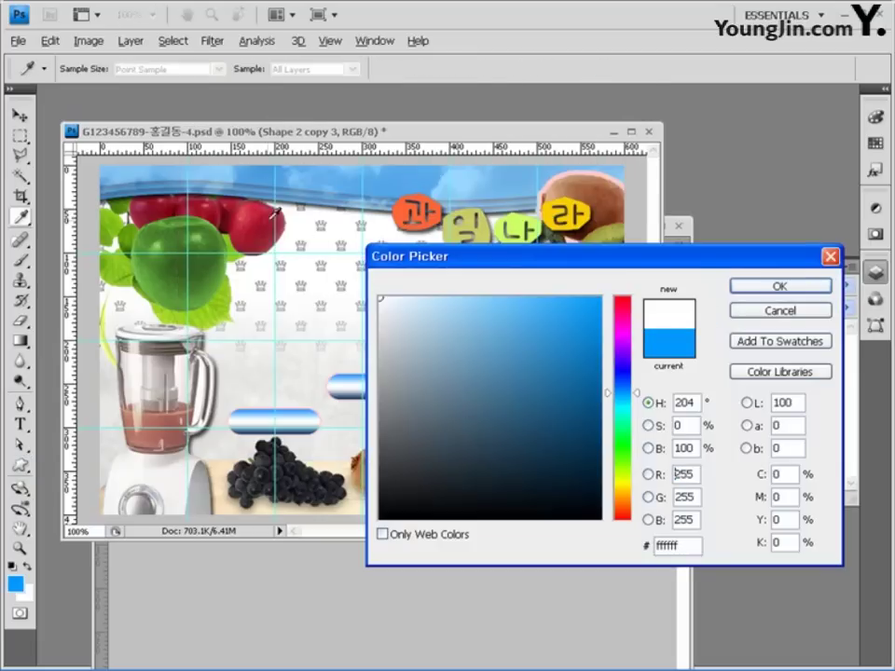
click(767, 292)
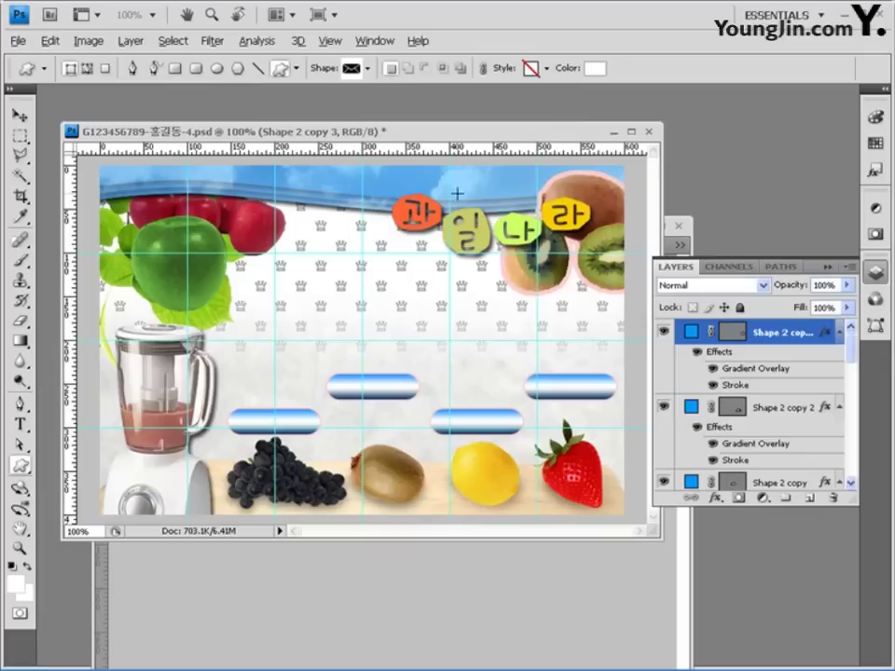
drag(431, 187, 435, 193)
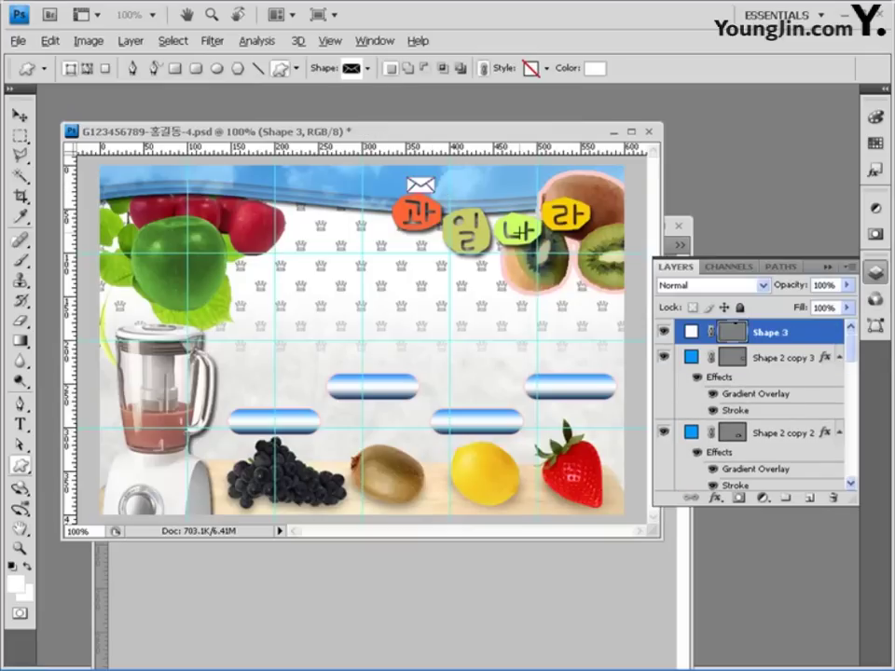
- Rotate the envelope shape by about -18.4° with Free Transform
key(ctrl+t)
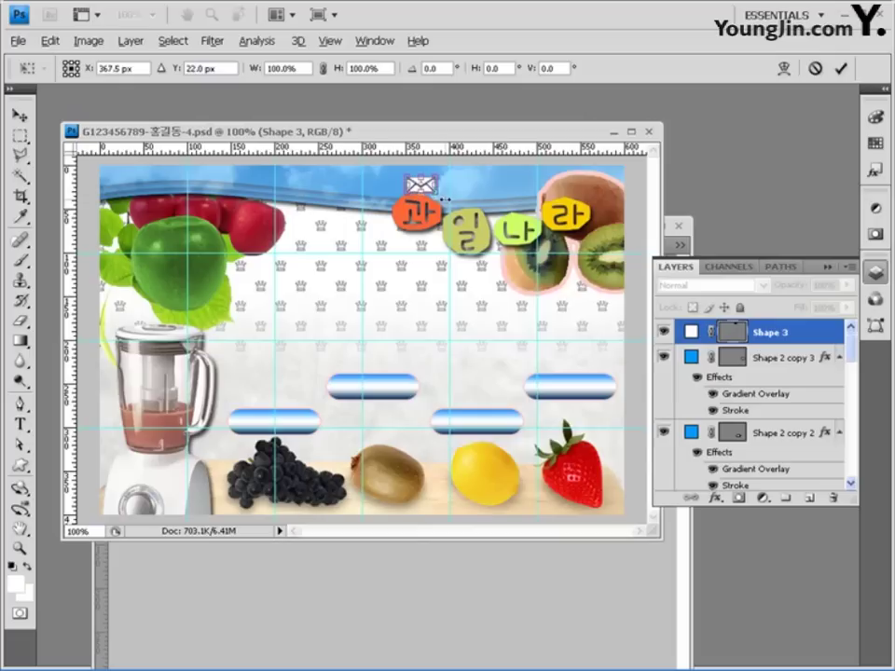
drag(444, 191, 446, 197)
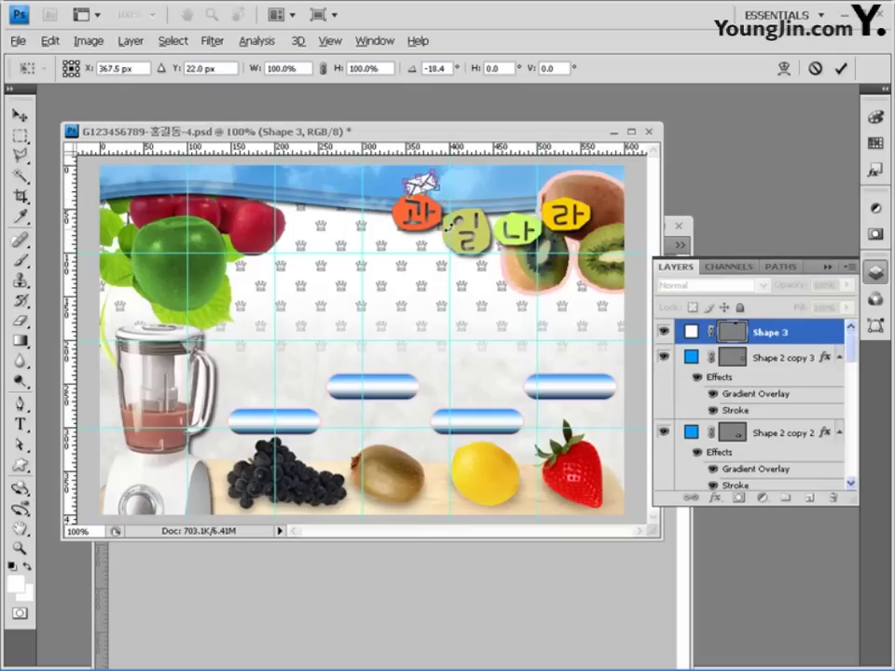
key(Return)
- Add a Drop Shadow layer style with its default settings to the envelope shape
click(712, 502)
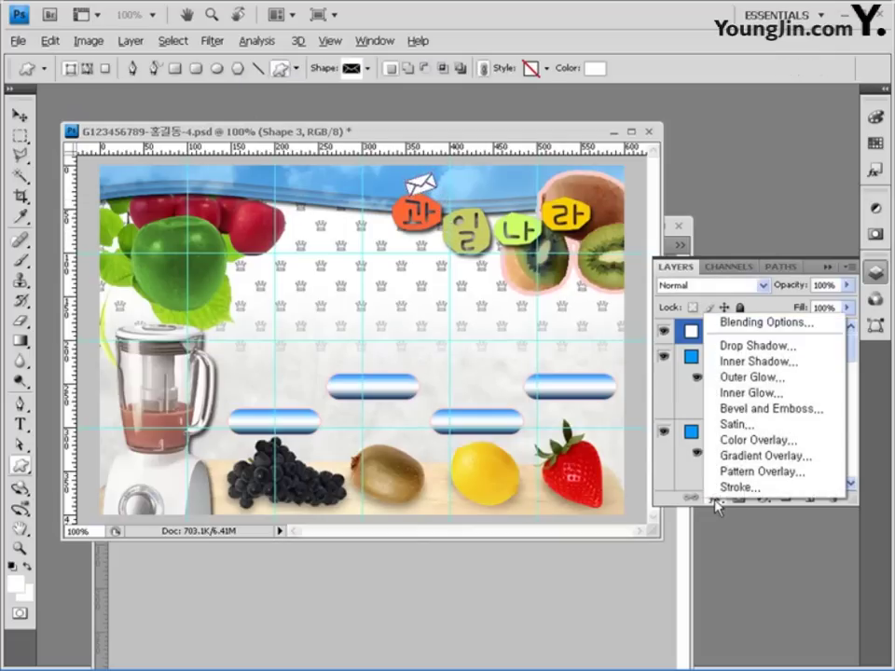
click(757, 345)
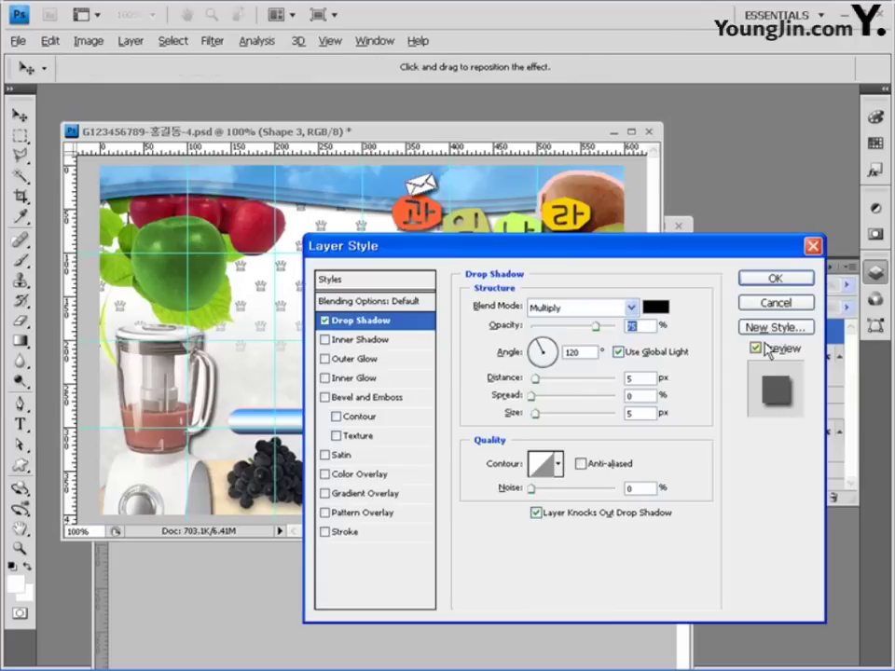
click(776, 279)
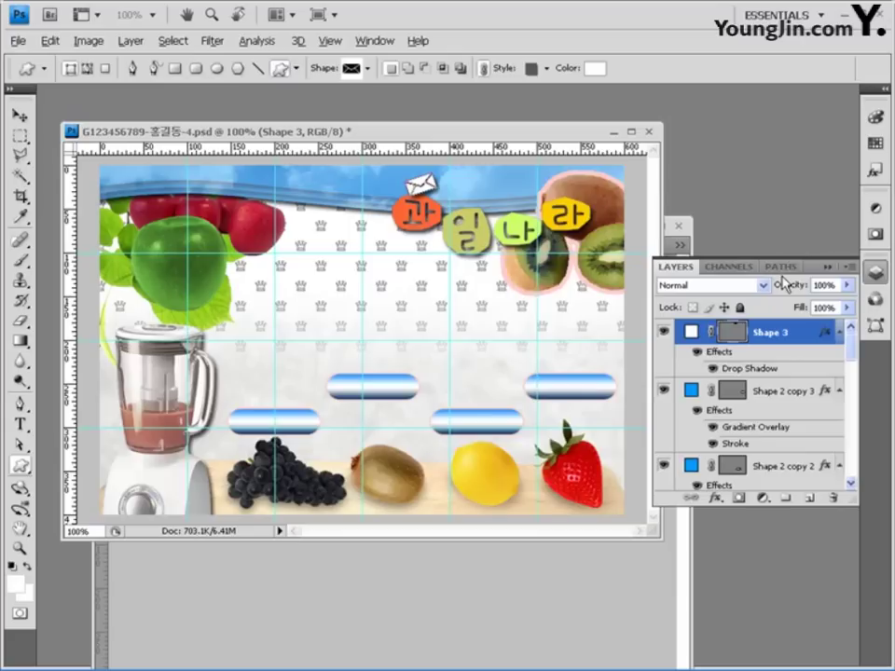
- Add the white 15 pt text 유기농 과일 on the sky band, just left of the envelope
click(19, 429)
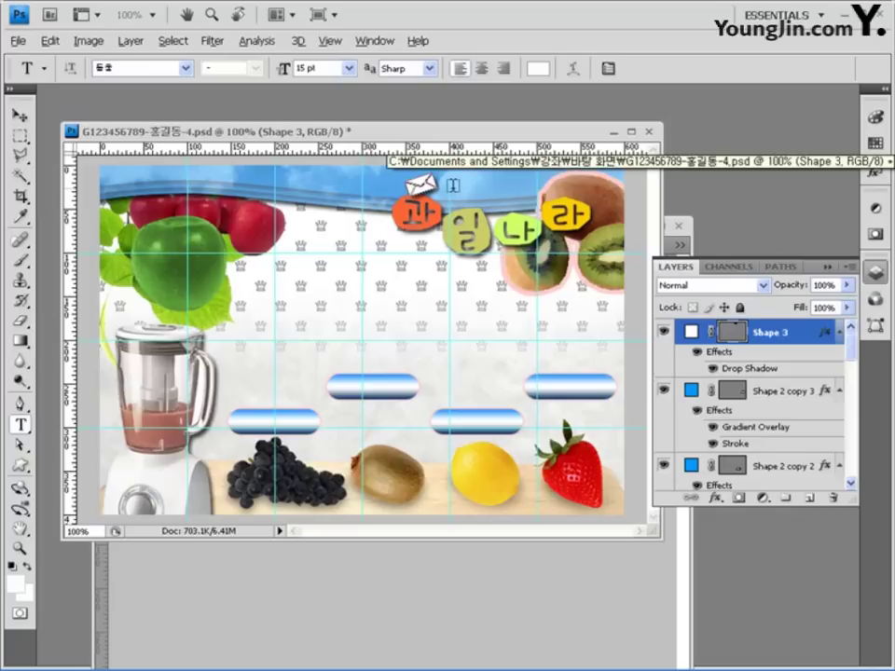
click(581, 236)
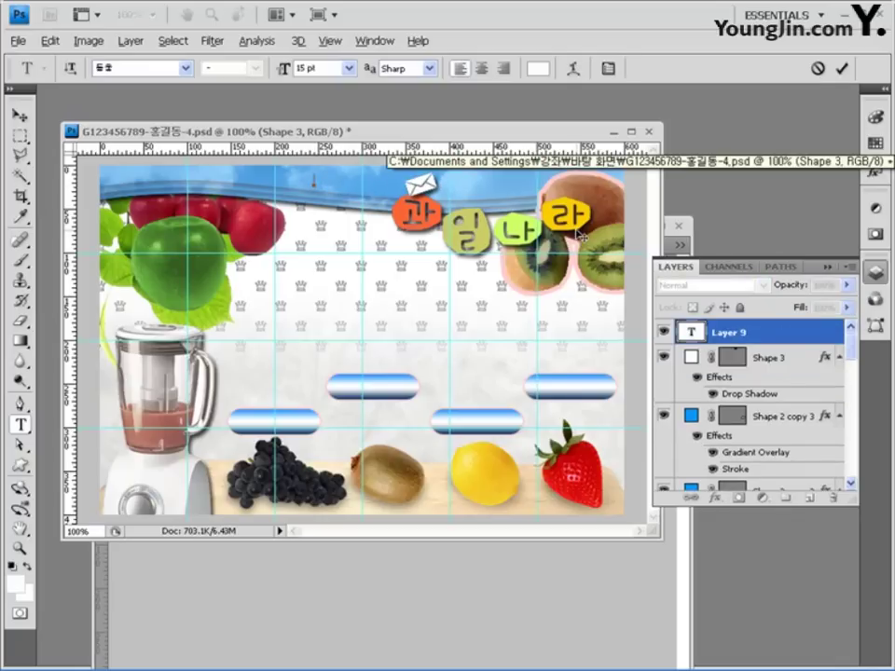
text(dbrlshd rhkdlf)
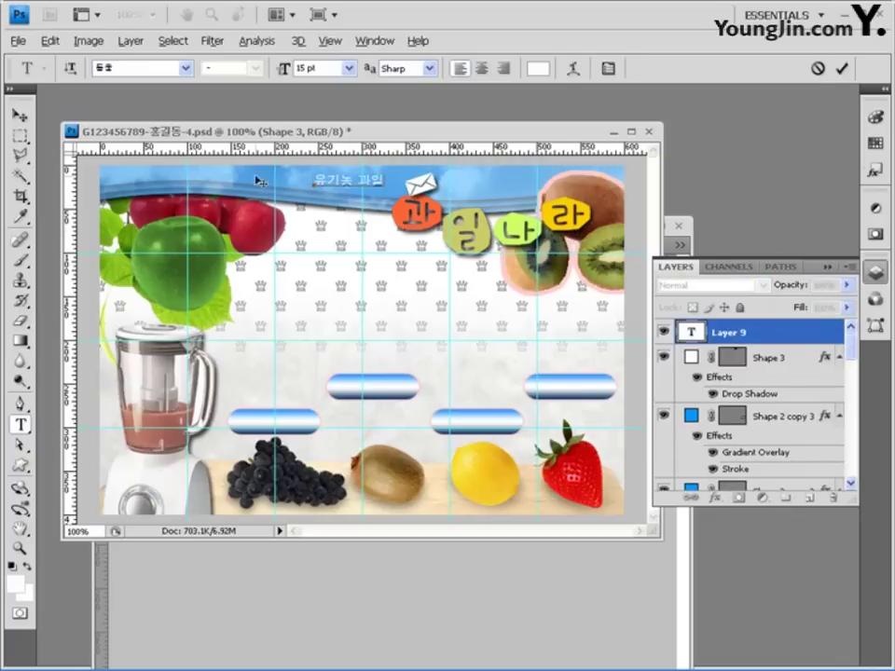
click(18, 114)
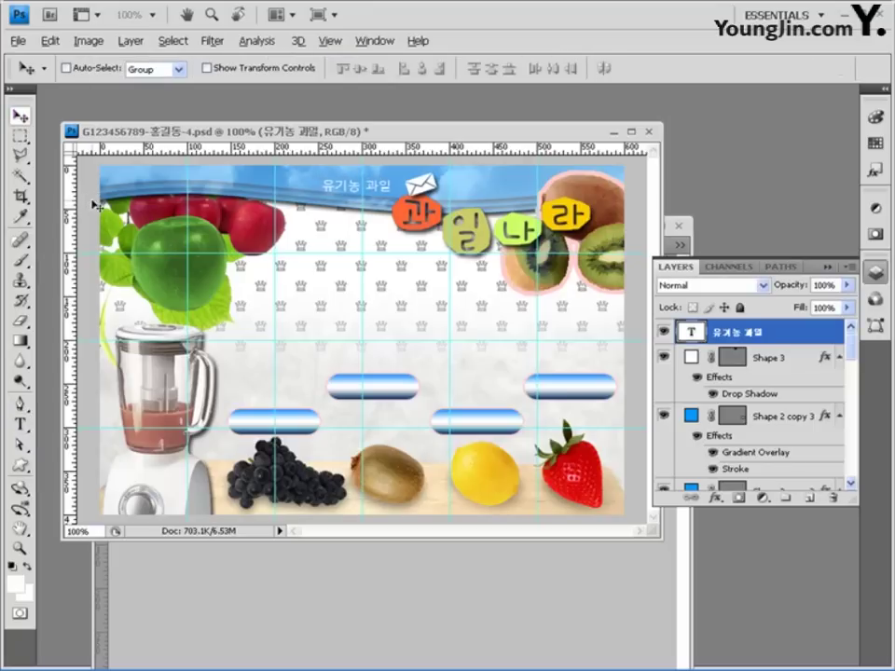
click(19, 429)
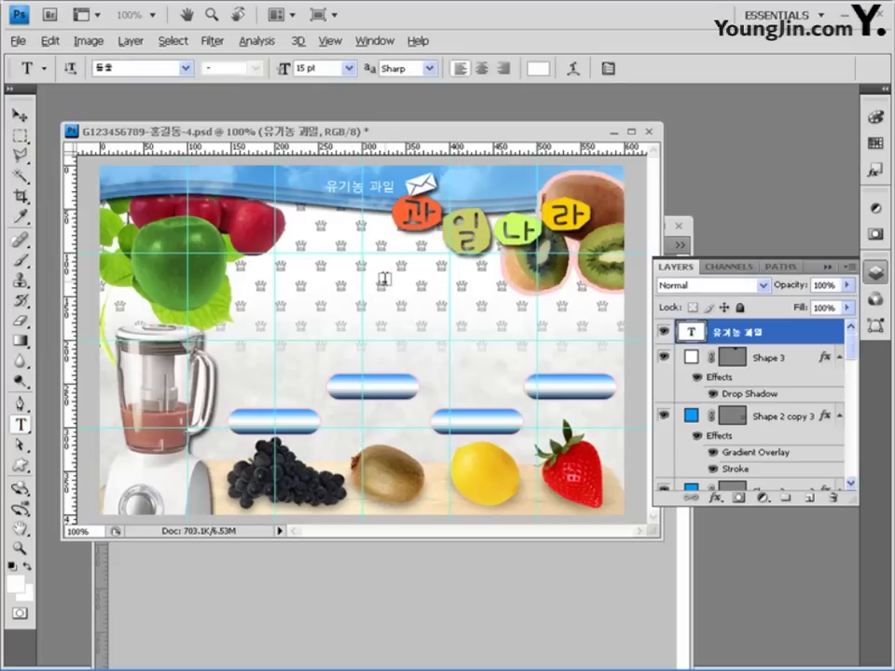
click(454, 183)
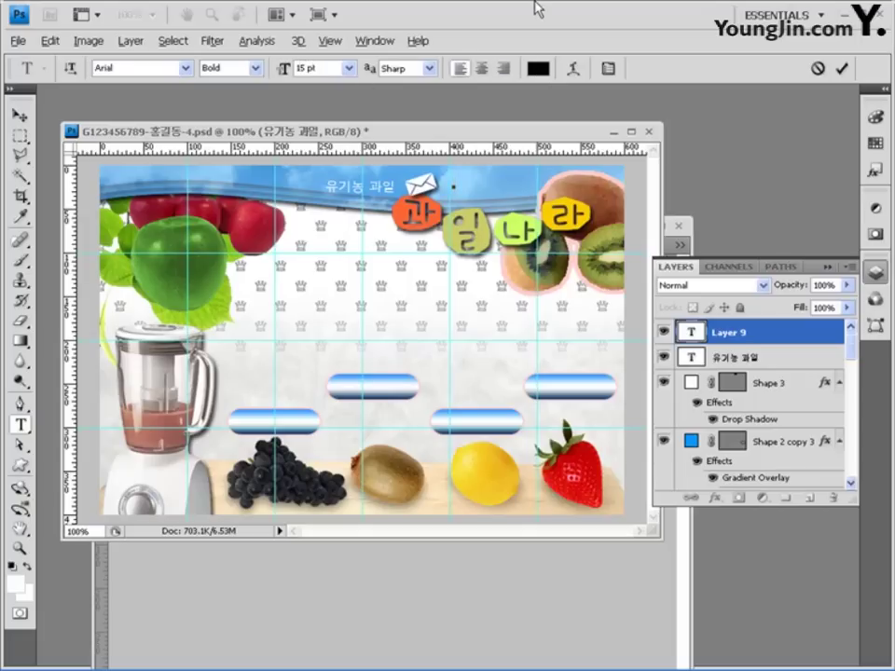
text(www.fruitjuice.)
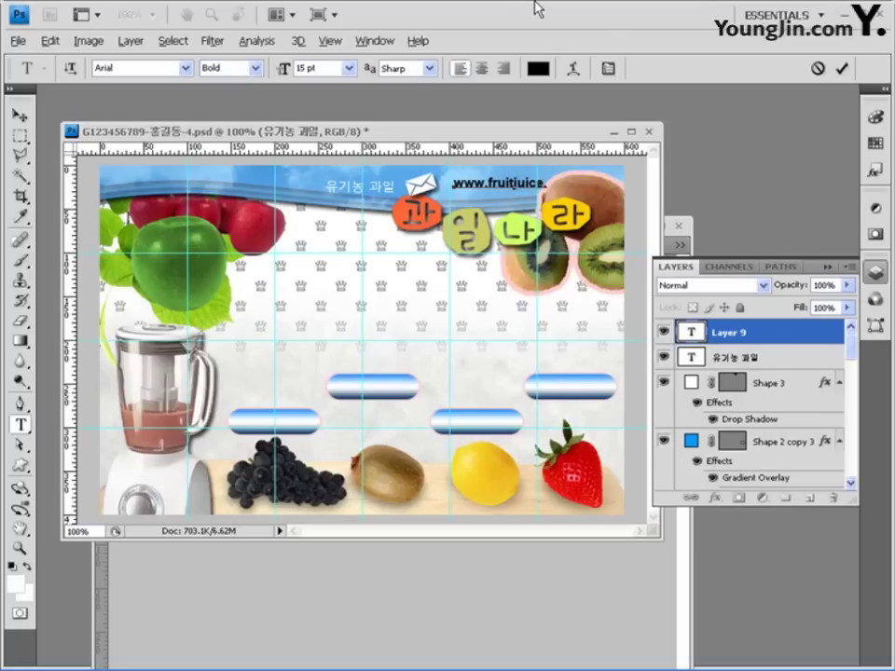
text(com)
click(18, 114)
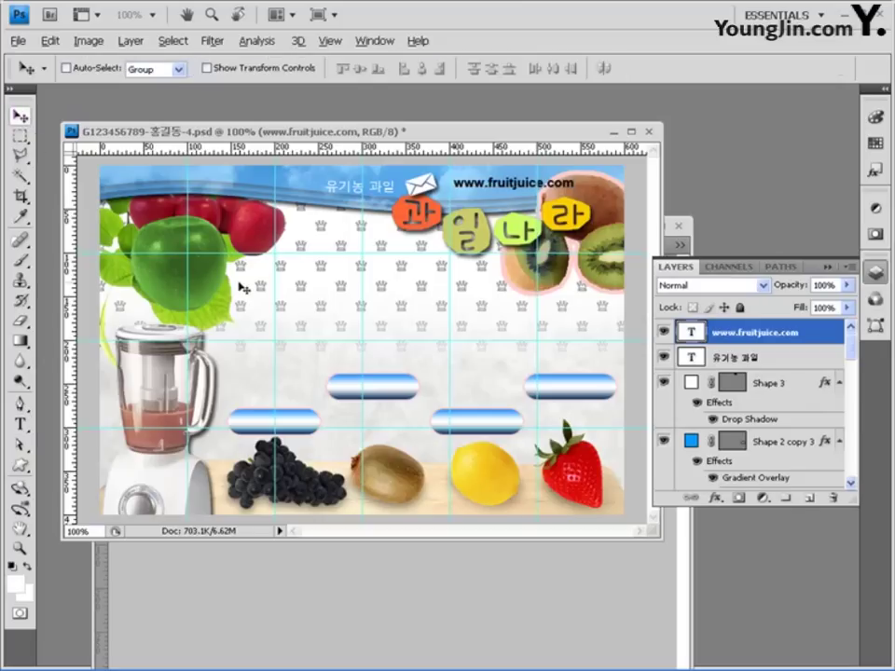
key(Left)
key(Left)
key(Left)
key(Left)
key(Left)
key(Left)
key(Left)
key(Left)
key(Left)
key(Left)
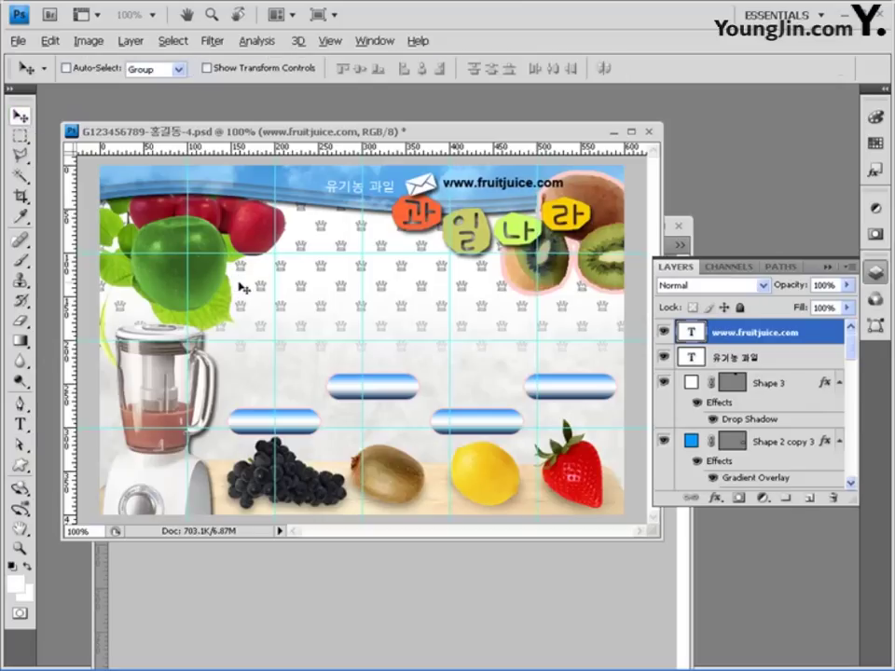
click(718, 499)
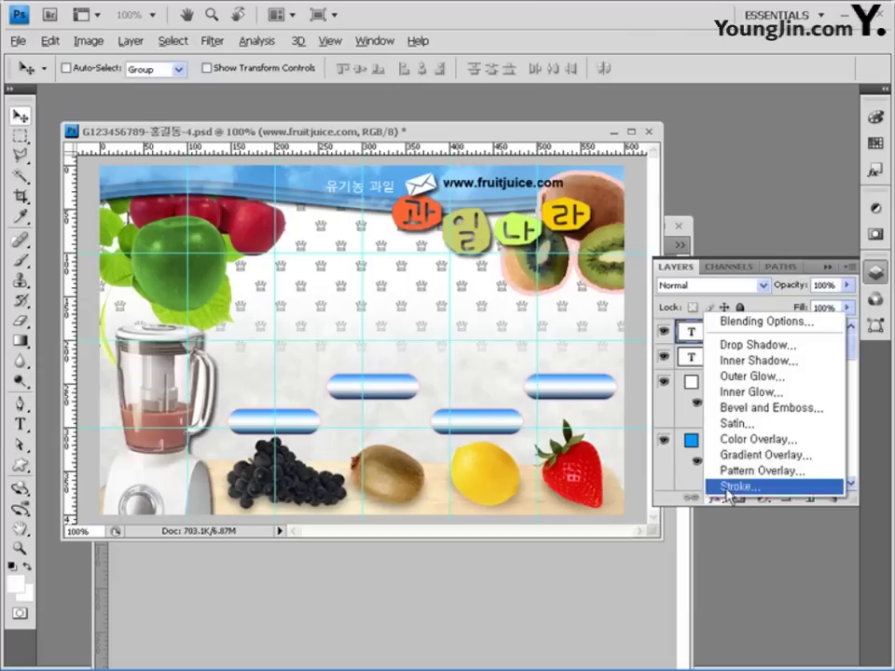
click(752, 377)
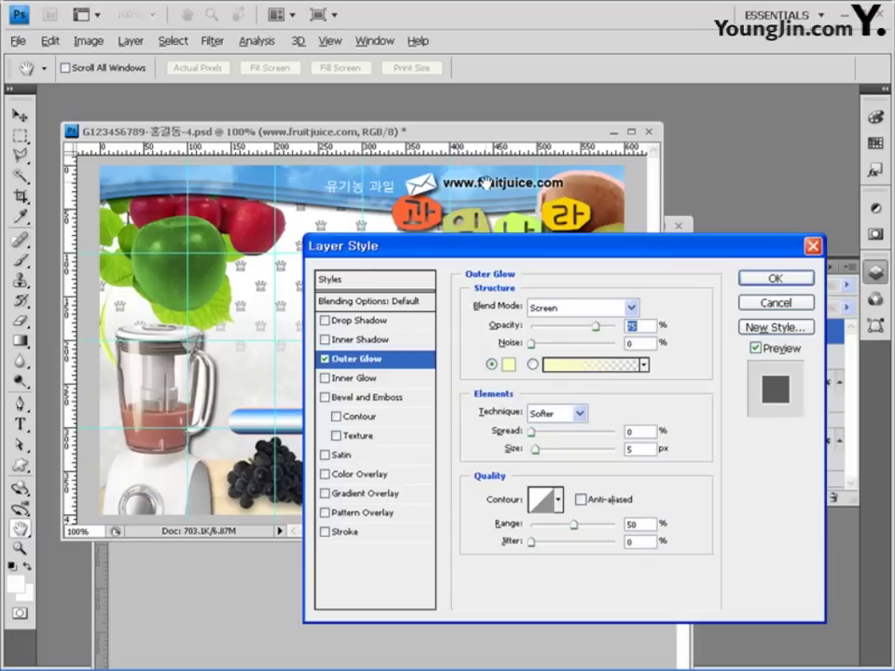
drag(532, 433, 541, 435)
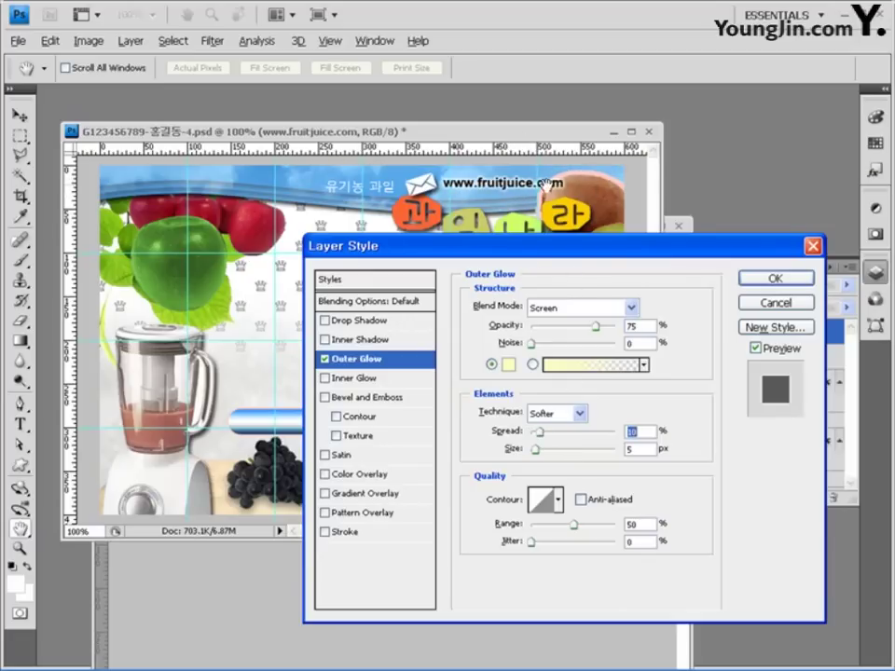
click(772, 278)
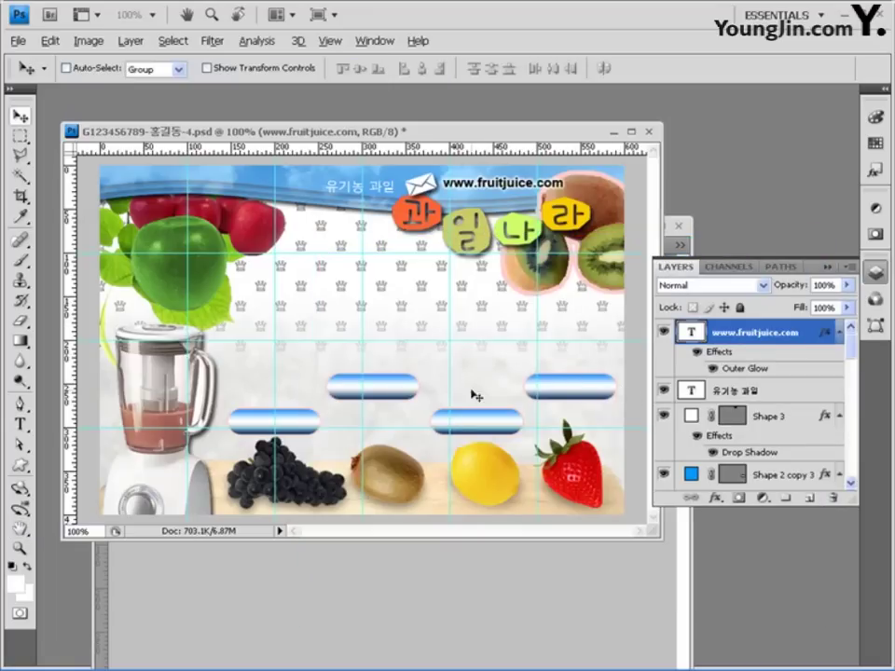
- Add the black 30 pt 바탕 text 신선한 in the middle of the canvas, below the 과일나라 lettering
click(20, 426)
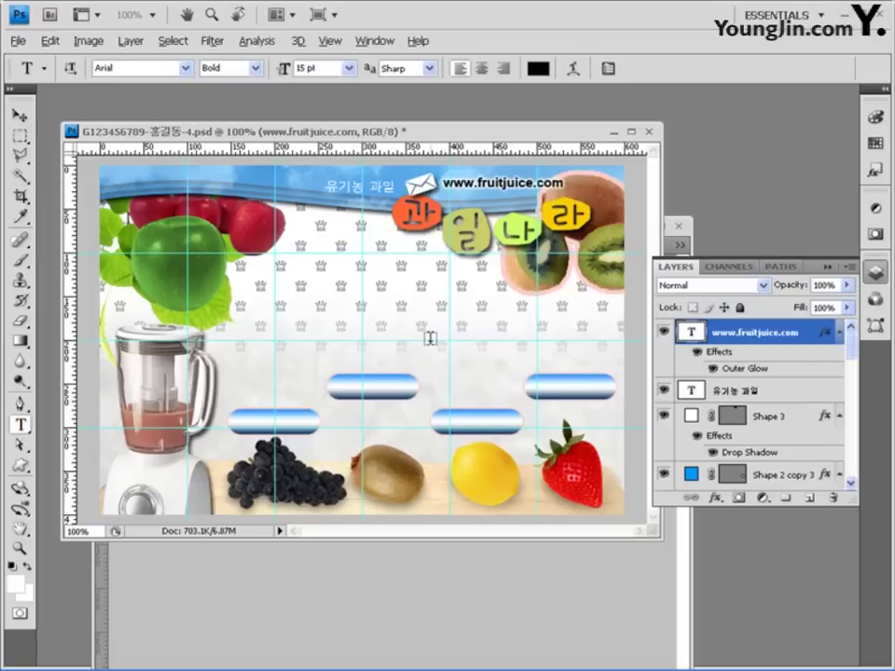
click(425, 308)
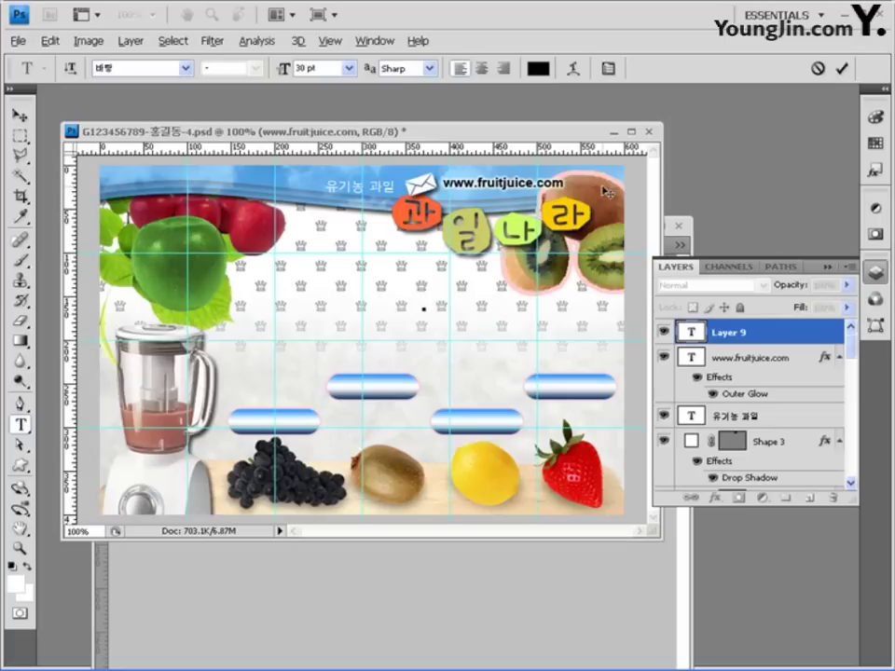
text(신선환)
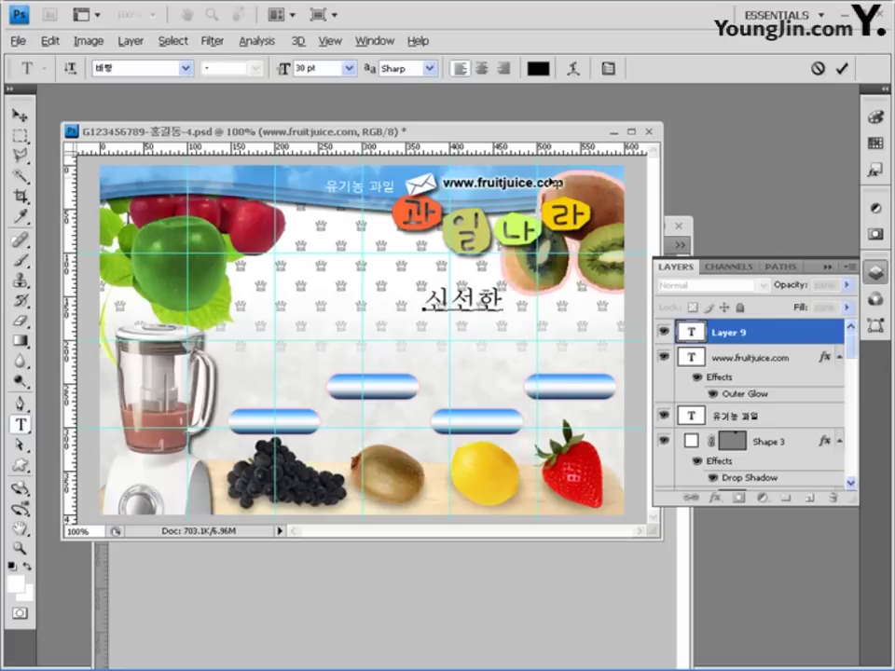
click(19, 115)
drag(430, 290, 379, 282)
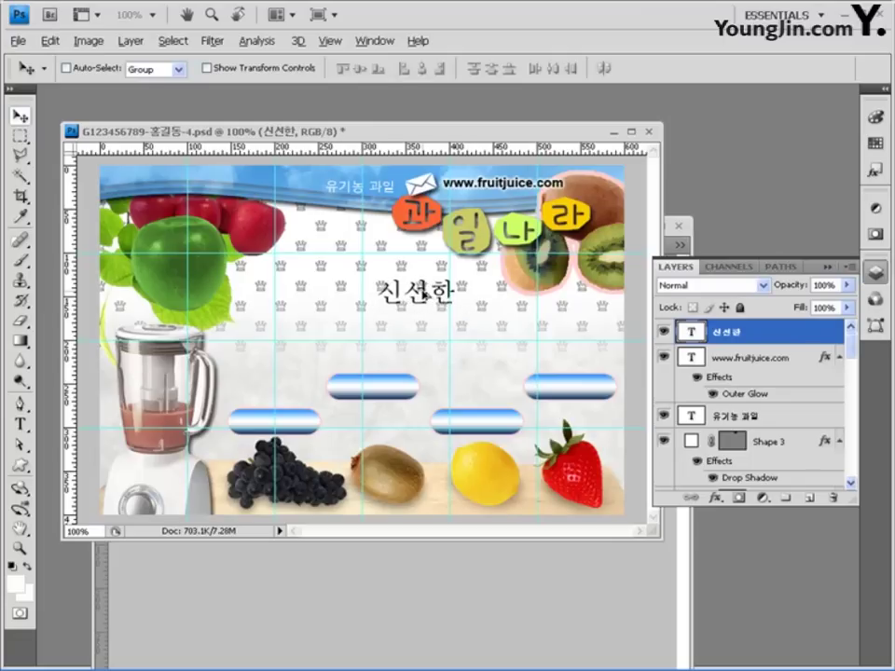
- Duplicate the 신선한 text to its lower right, set the copy to 20 pt and change its wording to 과일과
drag(433, 296, 498, 318)
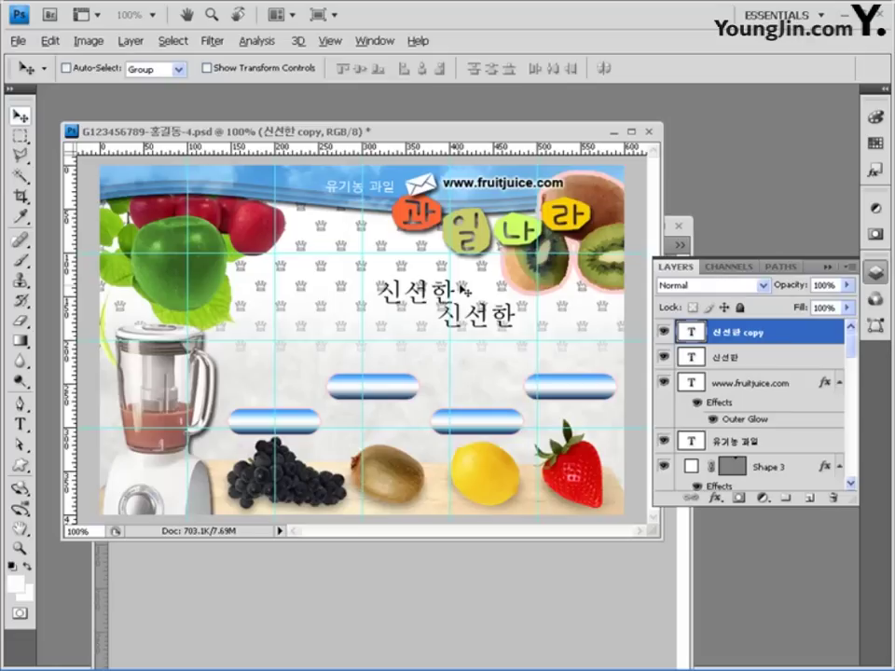
click(20, 423)
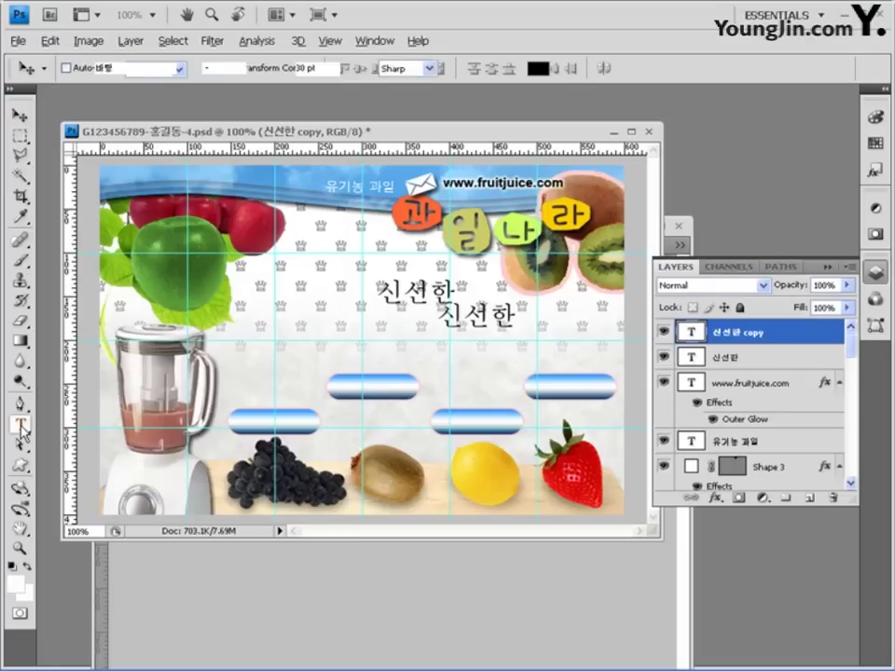
click(277, 69)
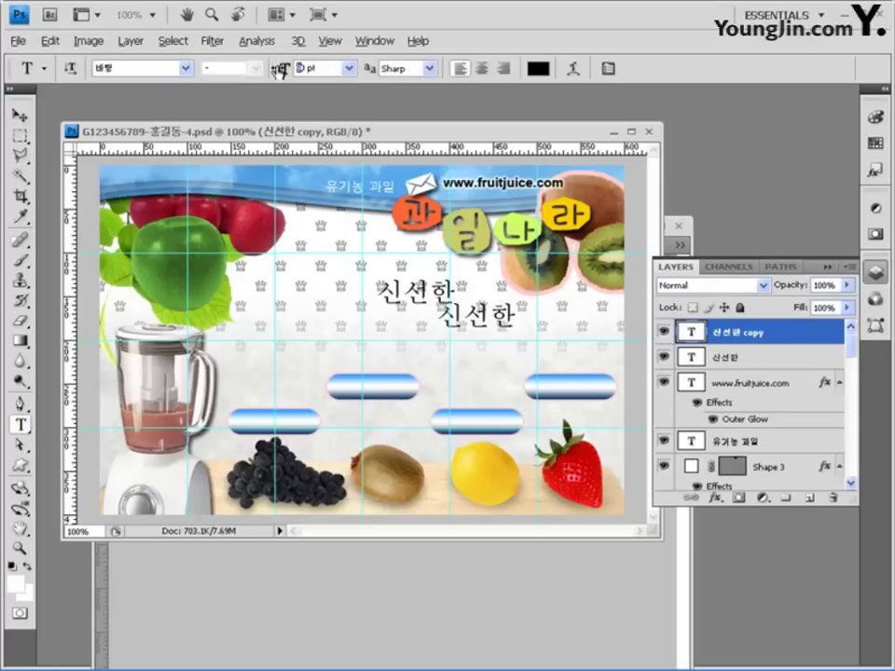
text(20)
key(Return)
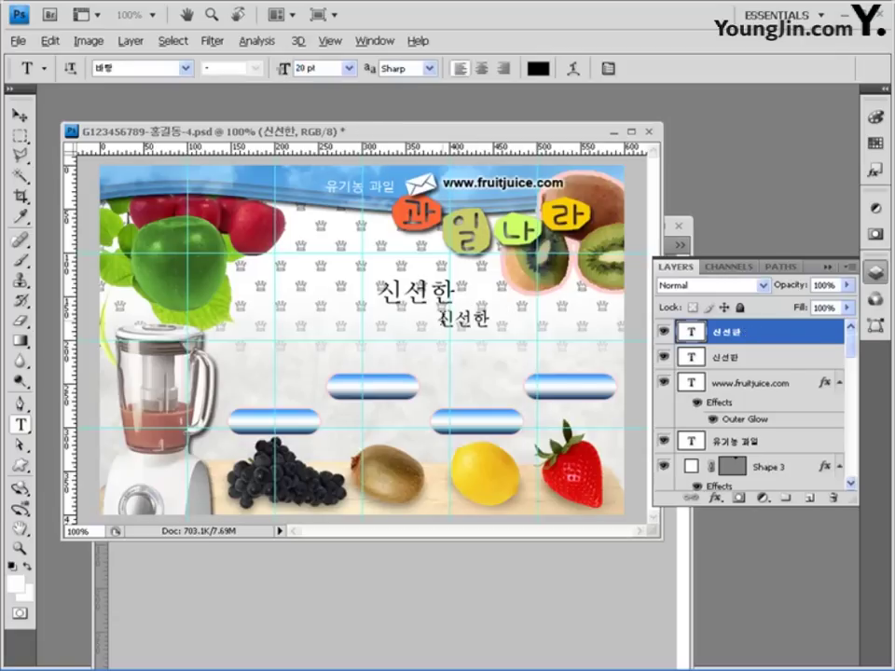
drag(434, 318, 548, 318)
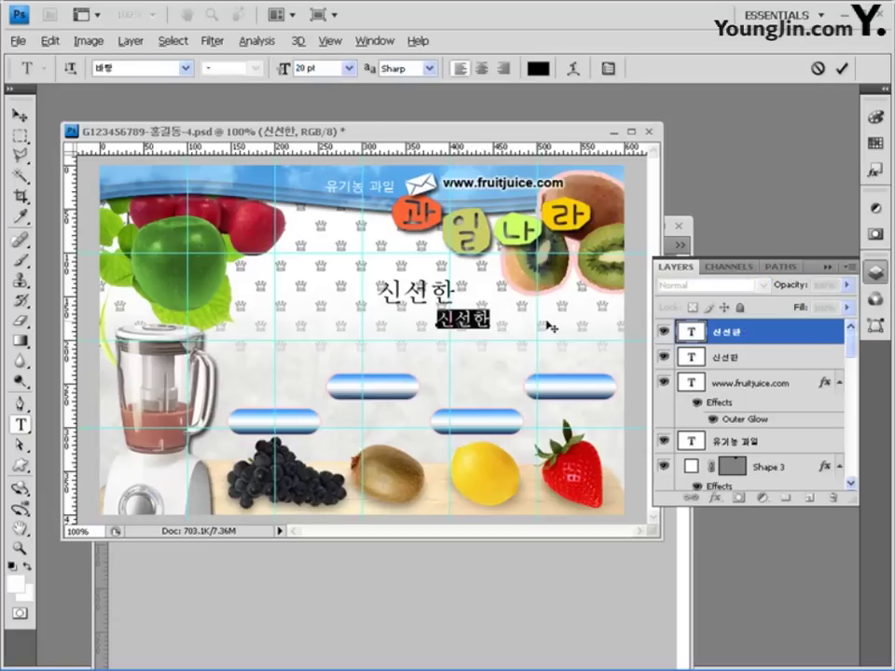
text(과일과)
key(ctrl+Return)
key(v)
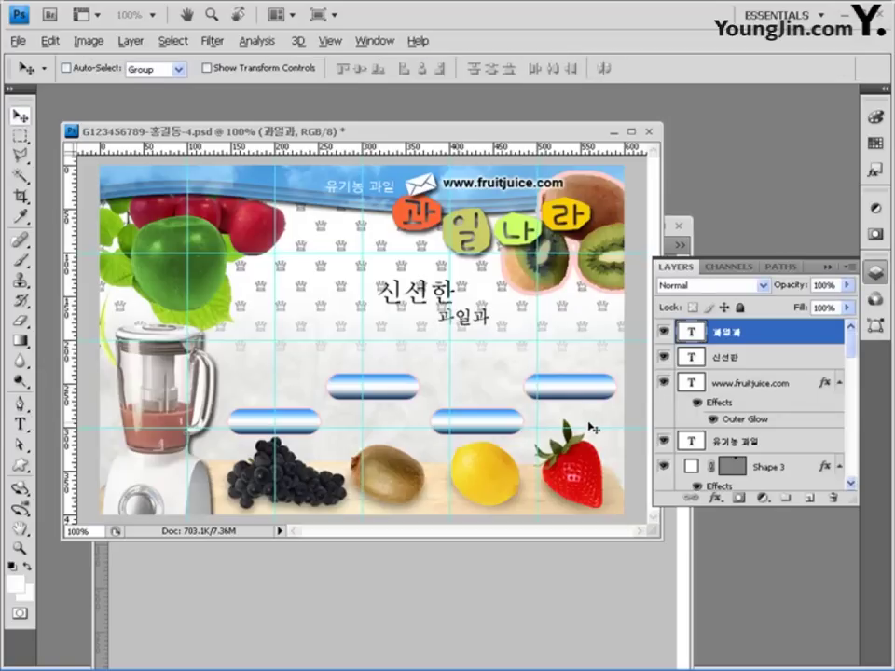
- Tuck 과일과 beside 신선한 and place a copy just below it, reworded as 음료의 만남 at 30 pt
mouse_move(493, 327)
mouse_down()
mouse_move(512, 320)
mouse_move(496, 338)
mouse_up()
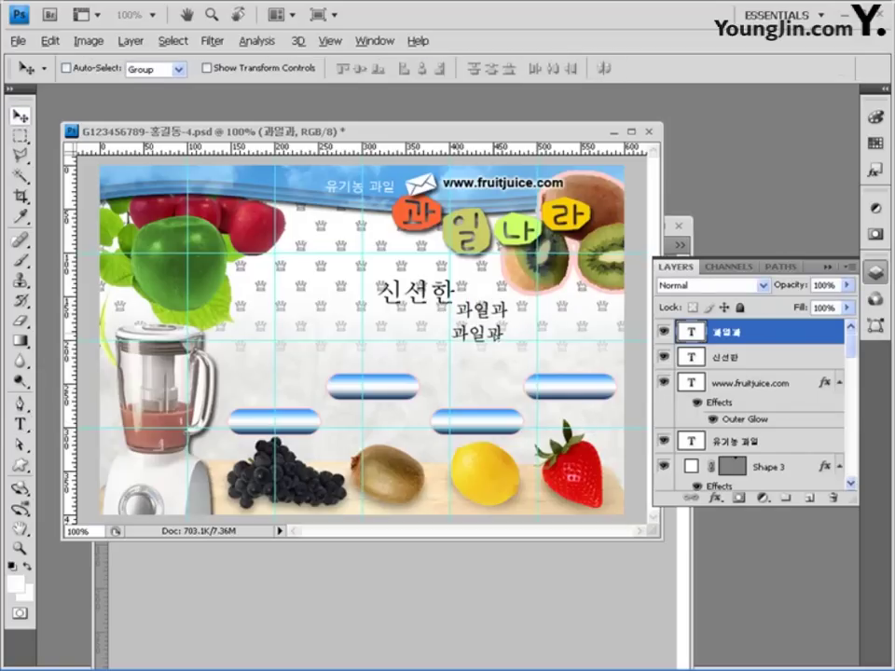
click(19, 424)
double_click(477, 333)
text(음료의 만남)
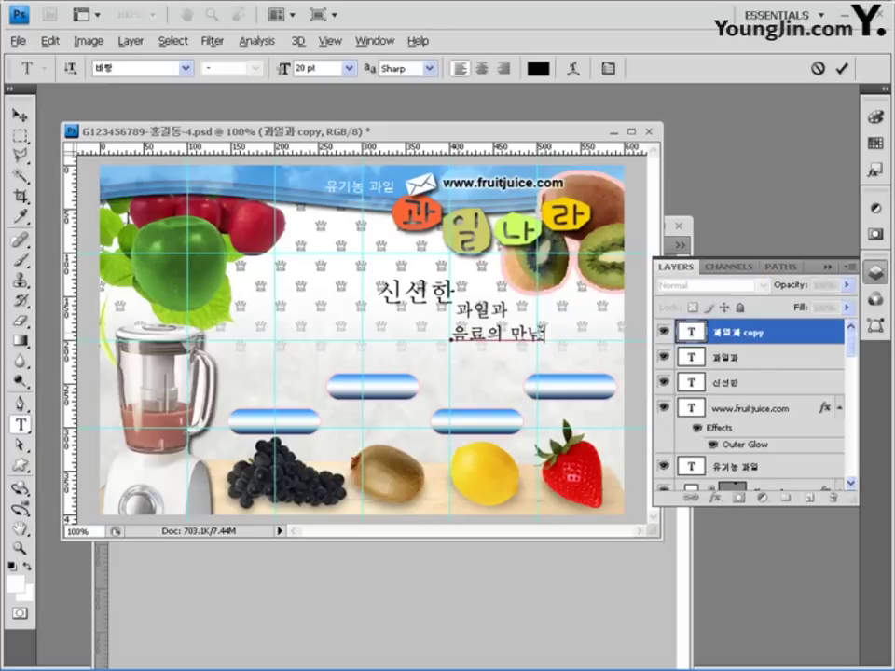
key(ctrl+a)
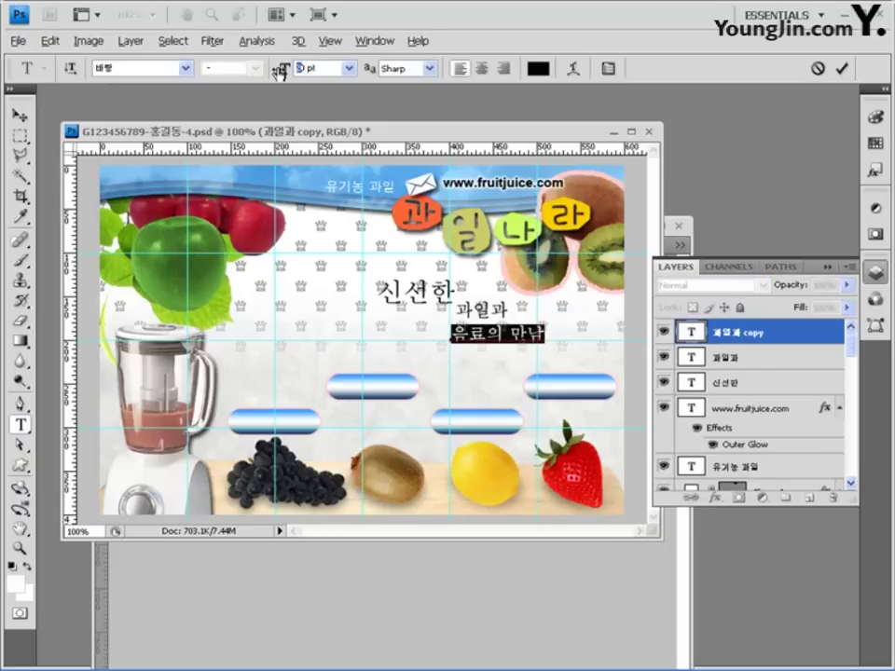
drag(277, 73, 226, 51)
click(19, 114)
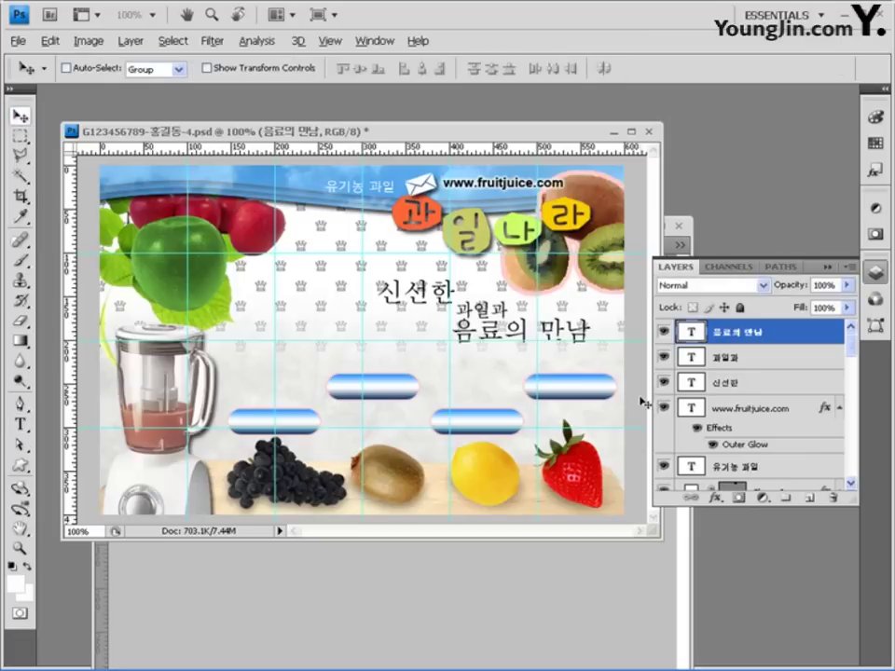
drag(557, 369, 553, 366)
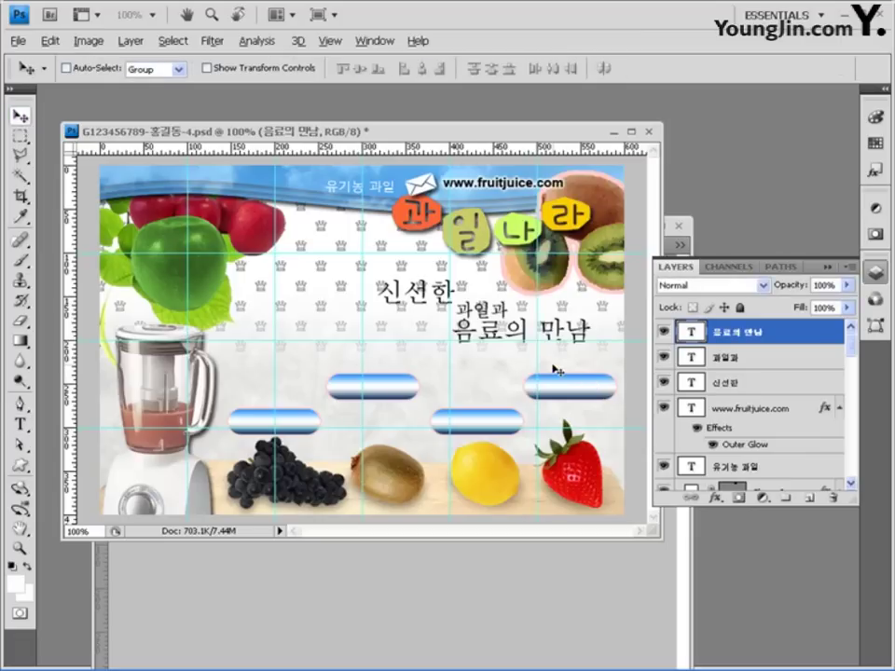
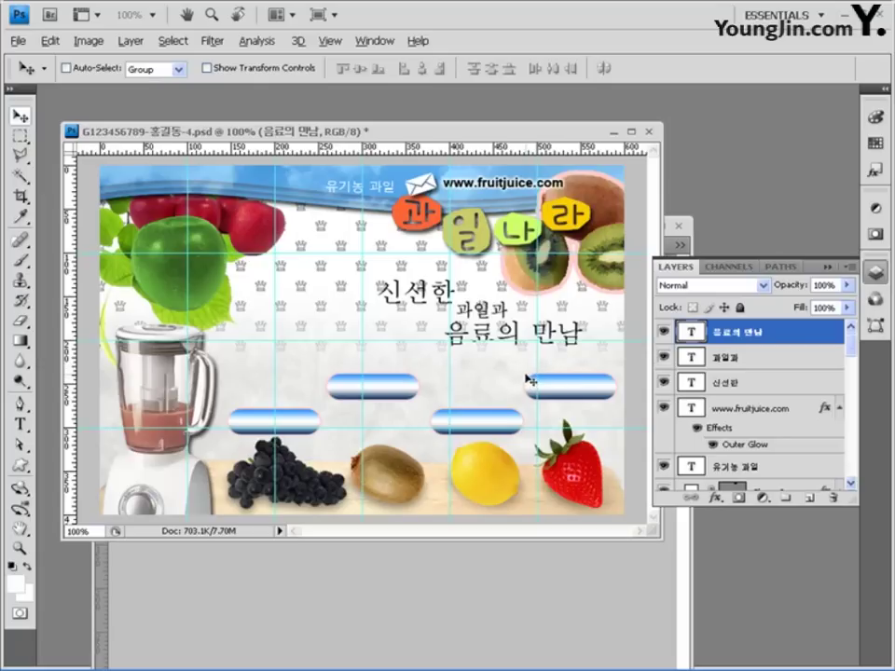
- Add the label Grape in Arial Bold 12 pt, colour 003366, centred on the gradient button above the grapes
click(21, 425)
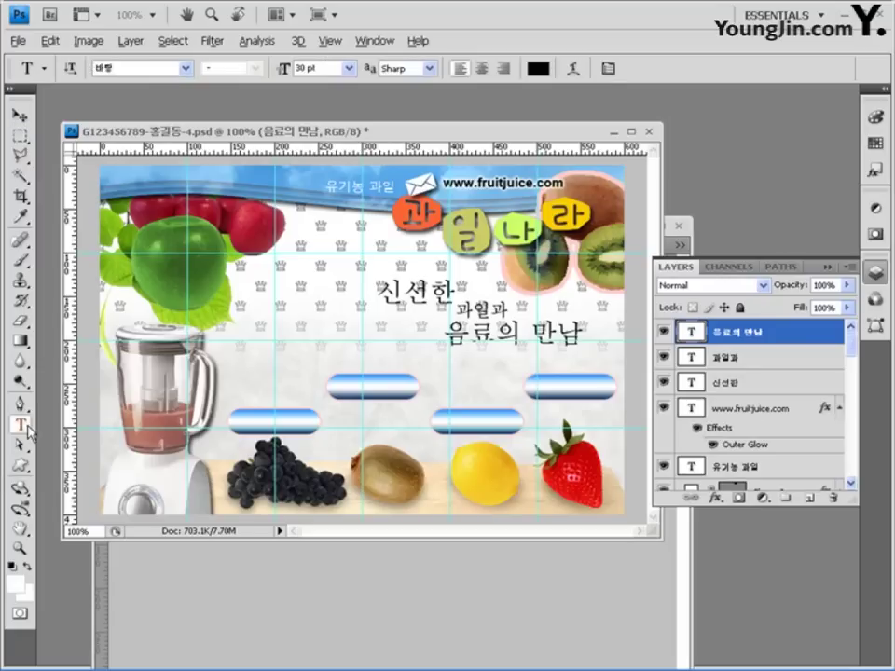
click(244, 422)
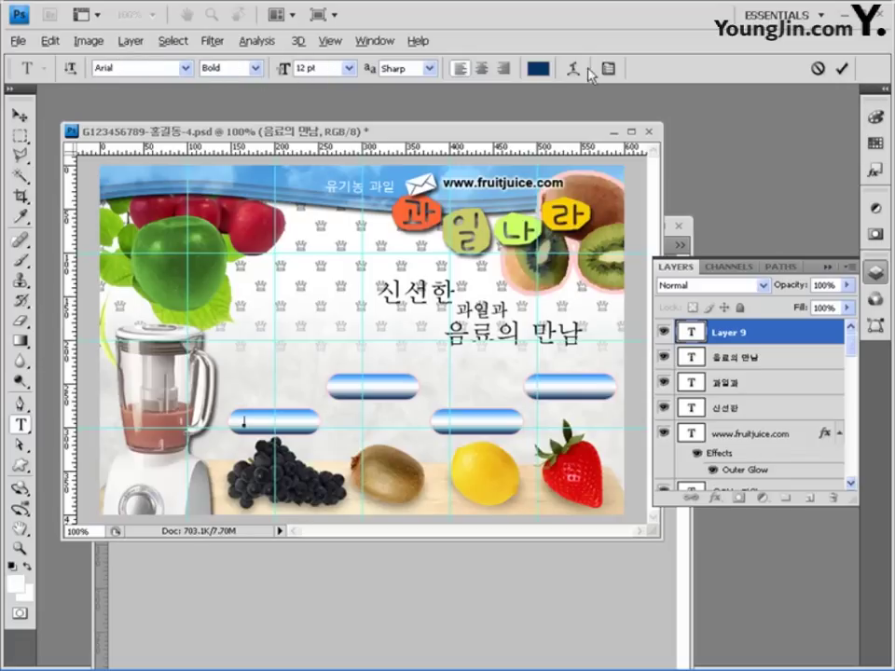
click(537, 70)
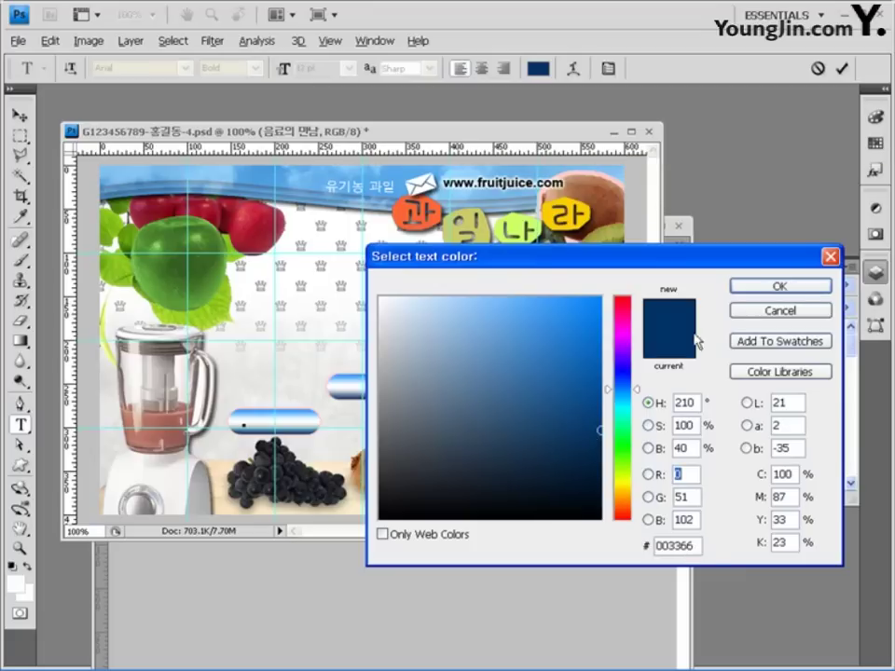
click(780, 286)
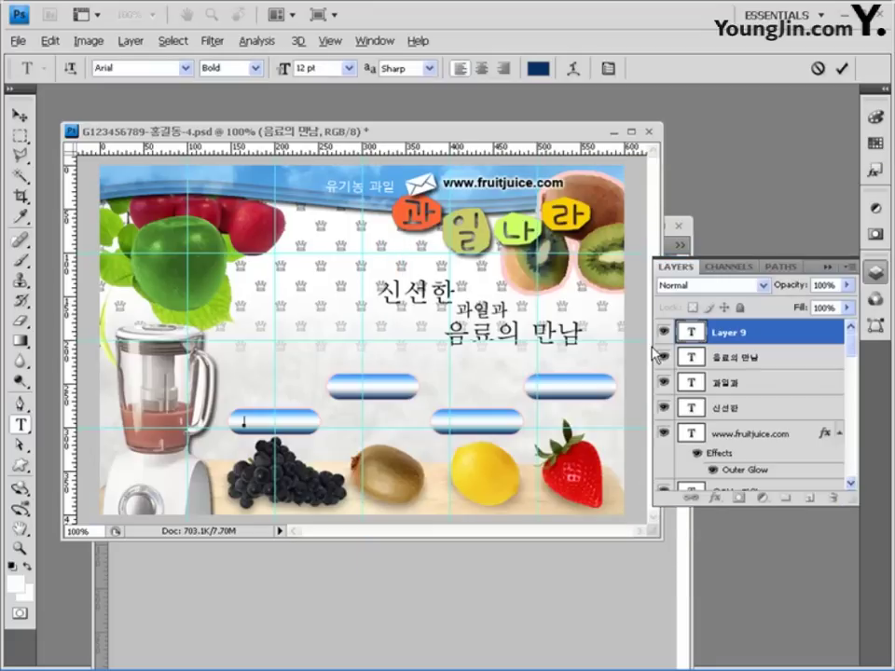
key(ctrl+Return)
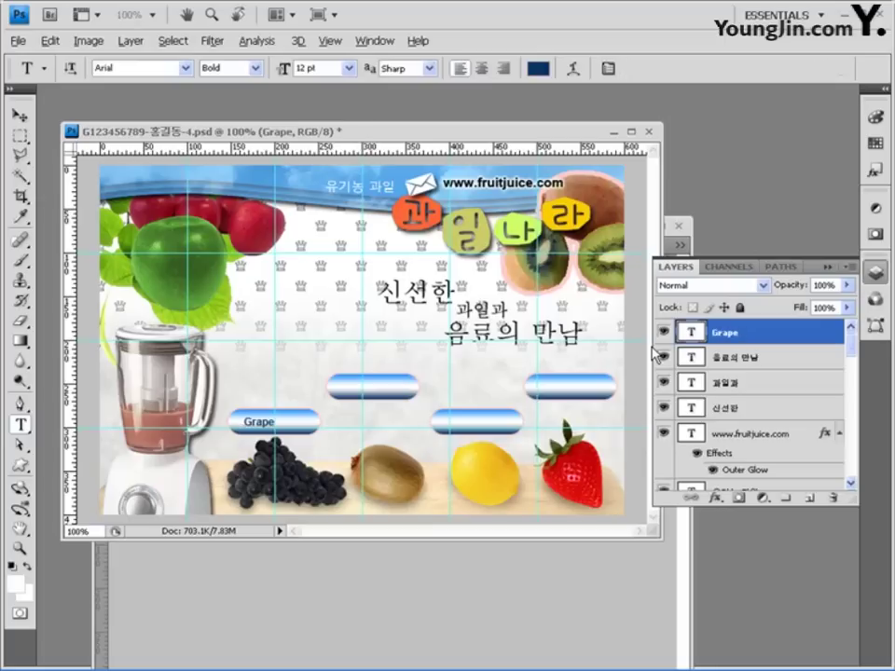
click(19, 115)
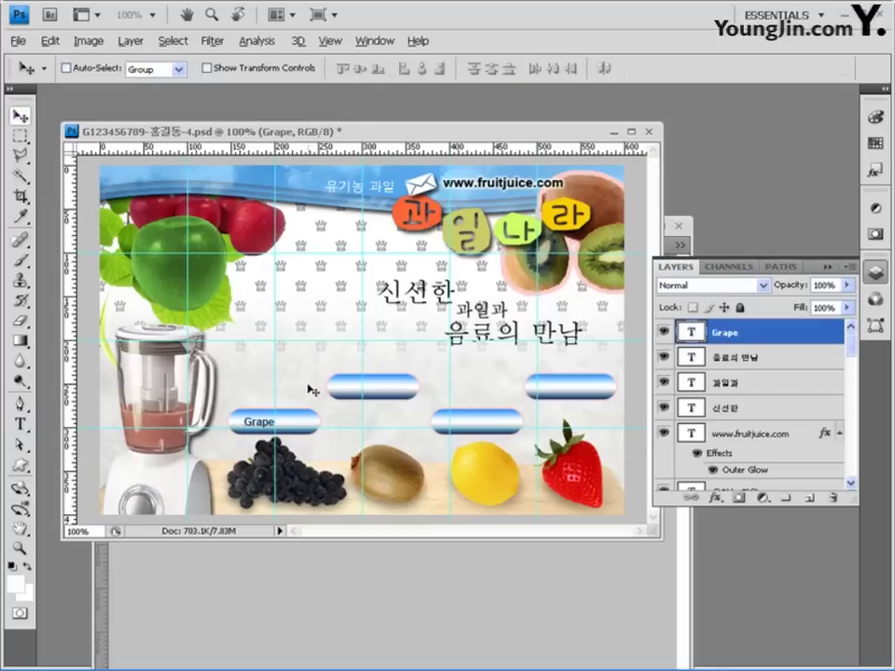
drag(306, 390, 322, 396)
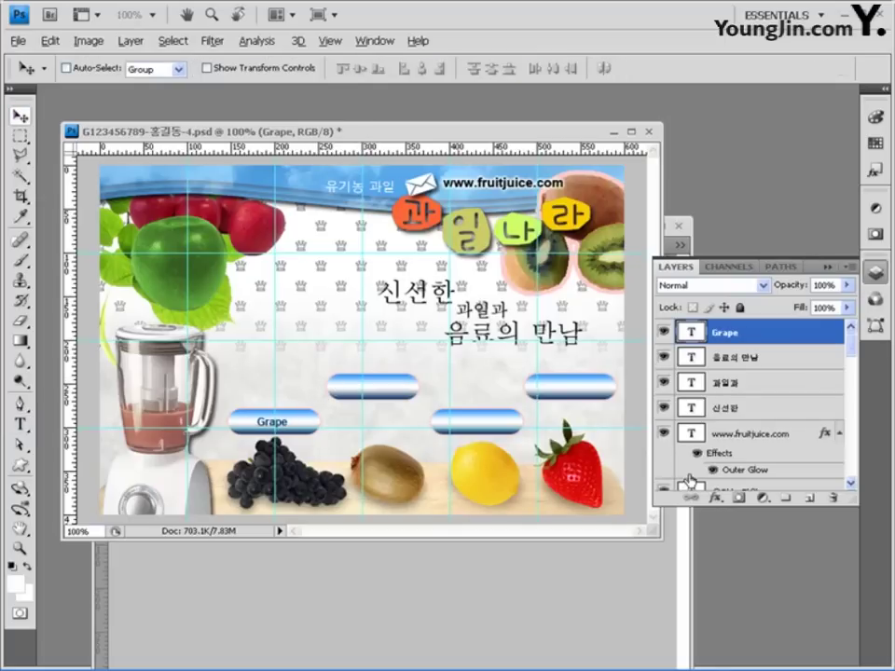
- Add a white (ffffff) Stroke layer style to the Grape label
click(715, 497)
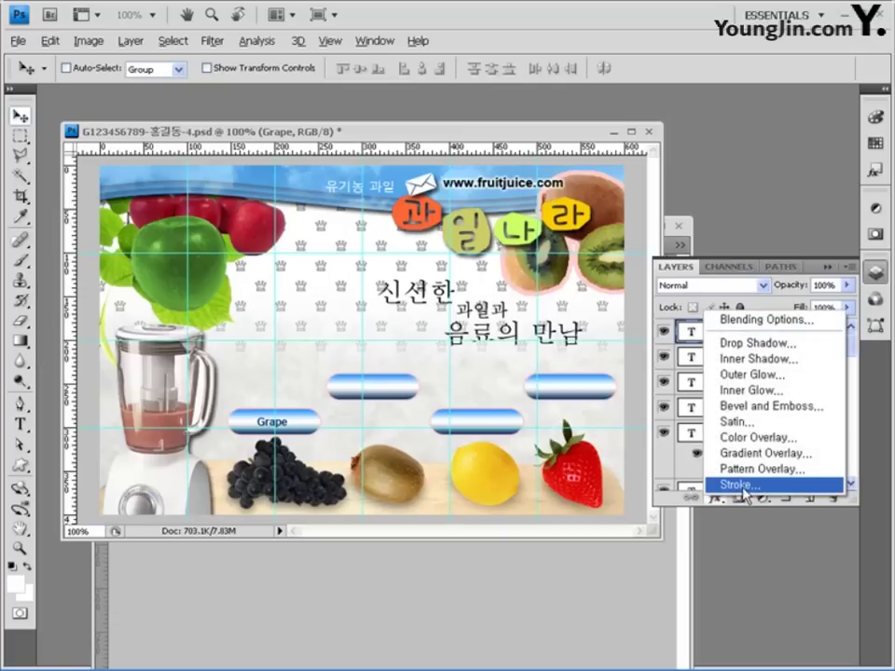
click(744, 487)
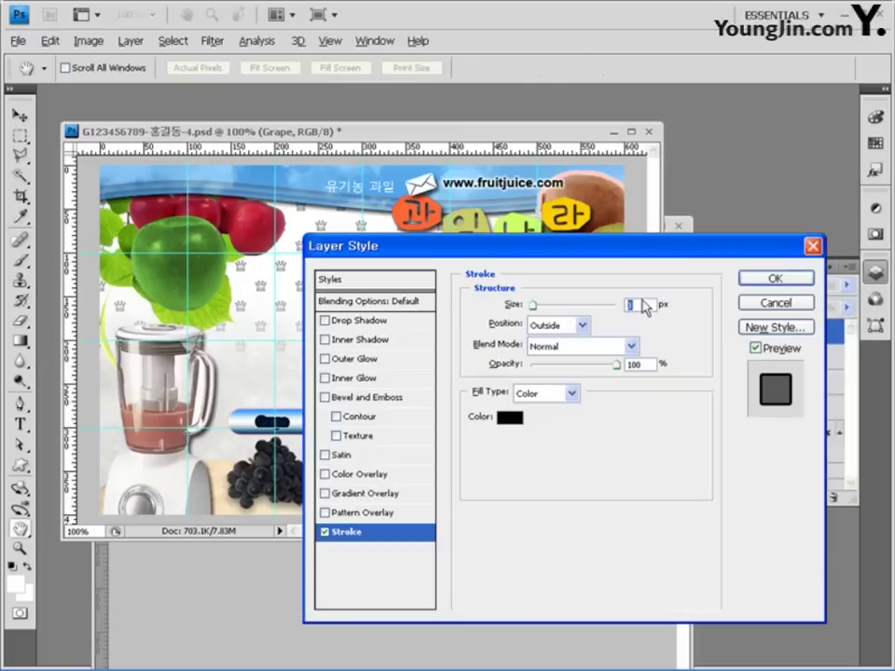
click(510, 418)
click(277, 197)
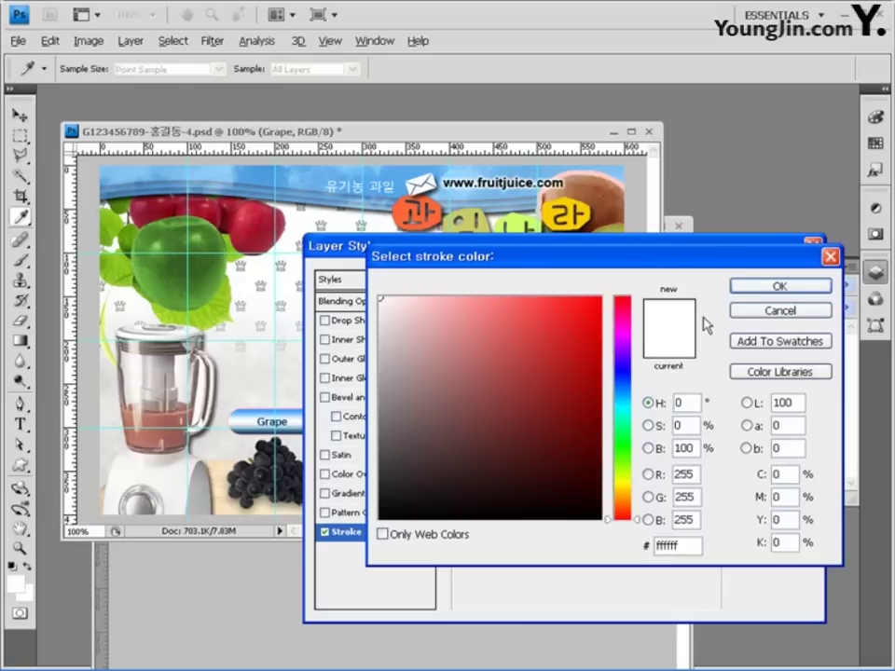
click(780, 286)
click(777, 279)
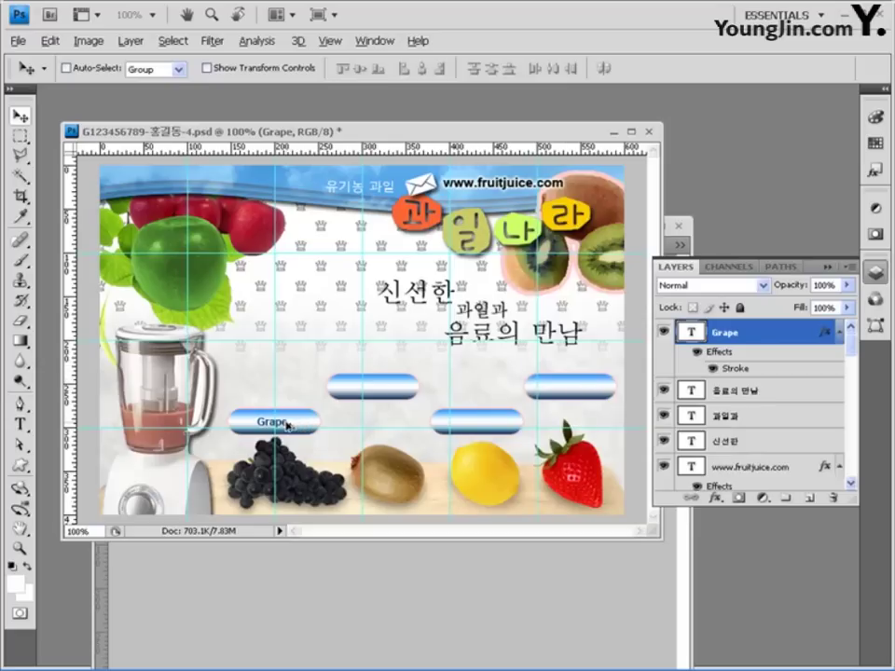
- Duplicate the Grape label onto the button above the kiwi and change the copy's text to Kiwi
drag(285, 423, 407, 396)
key(t)
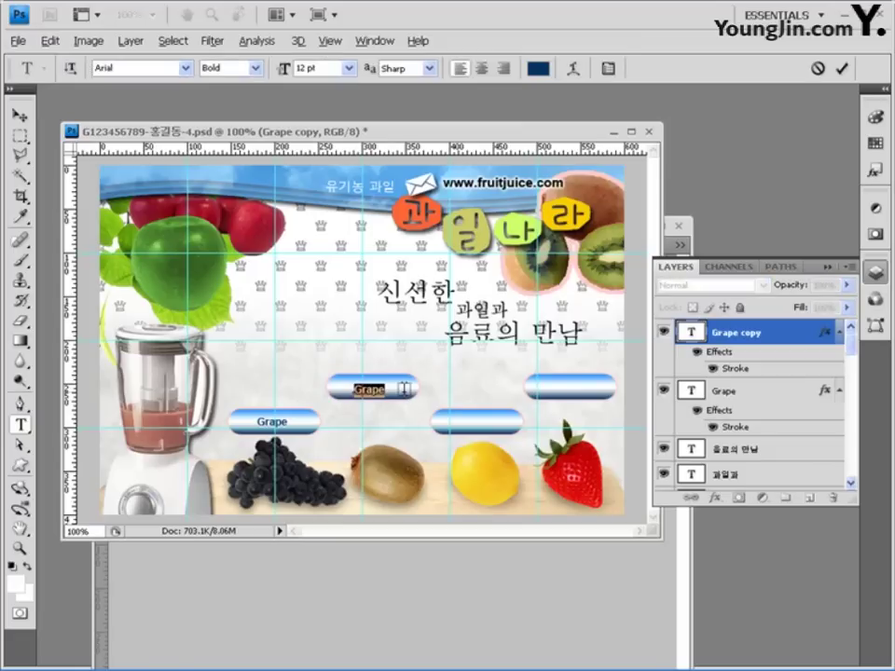
text(Kiwi)
click(21, 115)
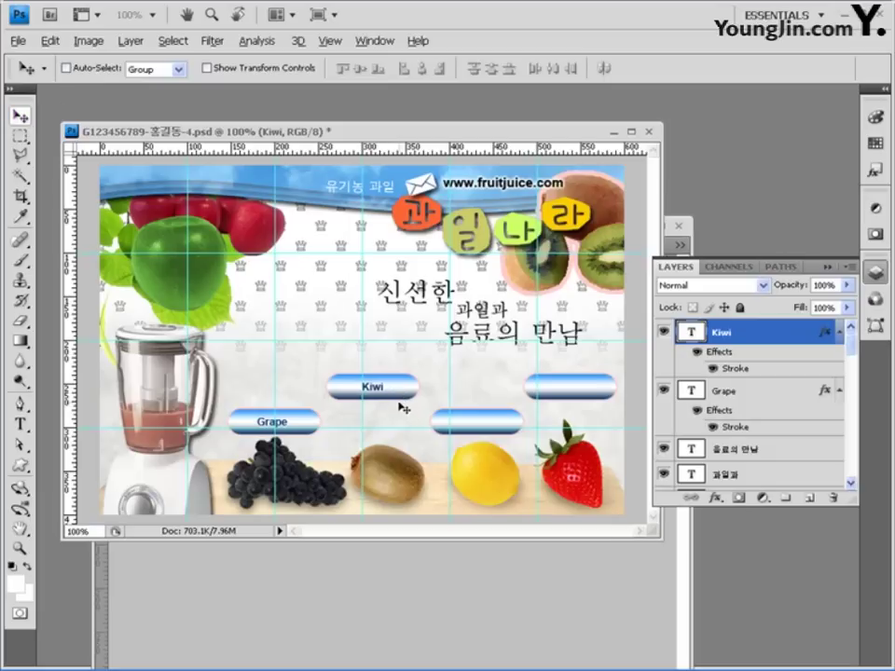
- Duplicate the Kiwi label onto the button above the yellow fruit and change the copy's text to Orange
drag(388, 392, 483, 425)
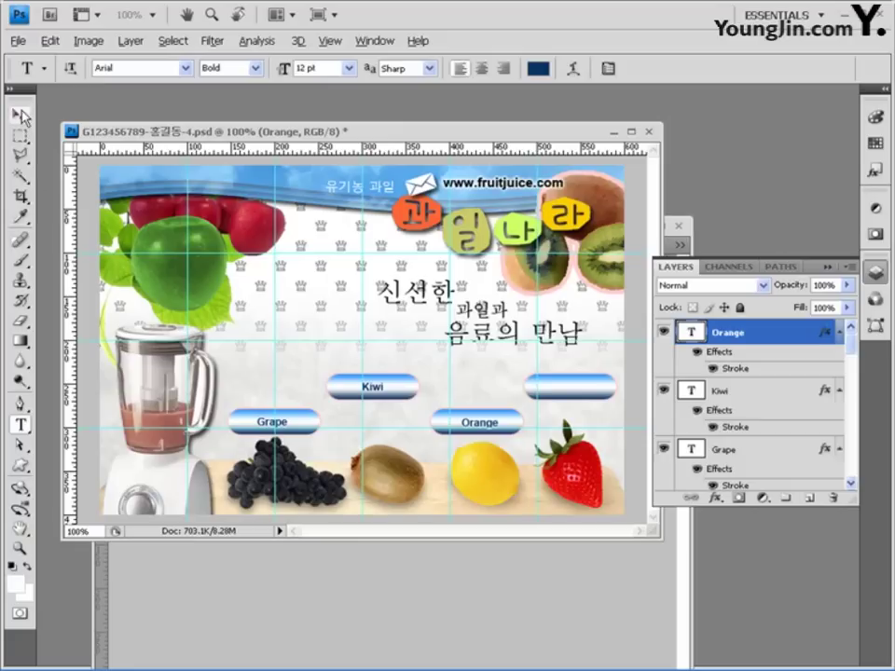
- Duplicate the Orange label onto the button above the strawberry and change the copy's text to Strawberry
click(19, 115)
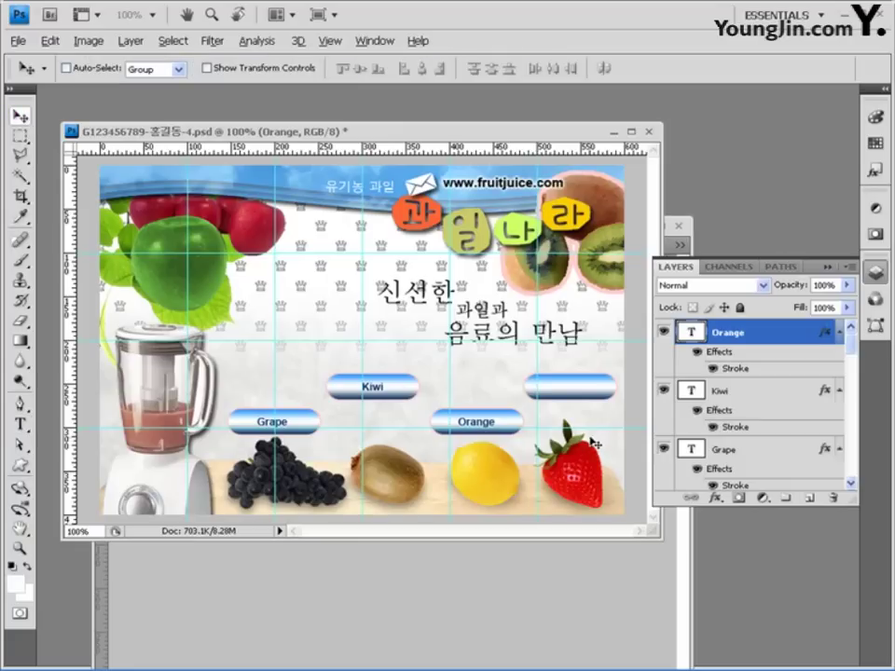
drag(494, 425, 588, 391)
key(t)
double_click(570, 385)
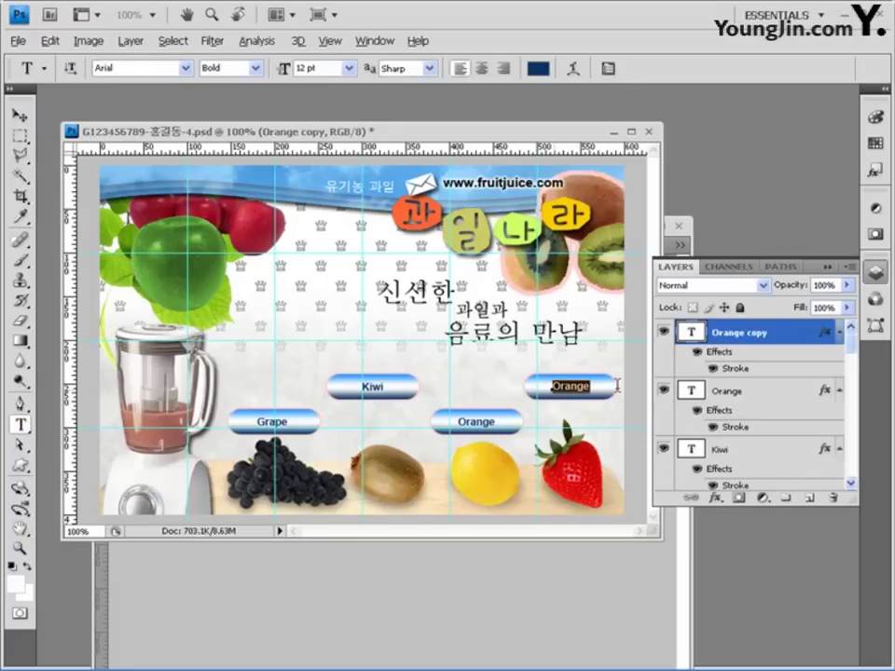
text(S)
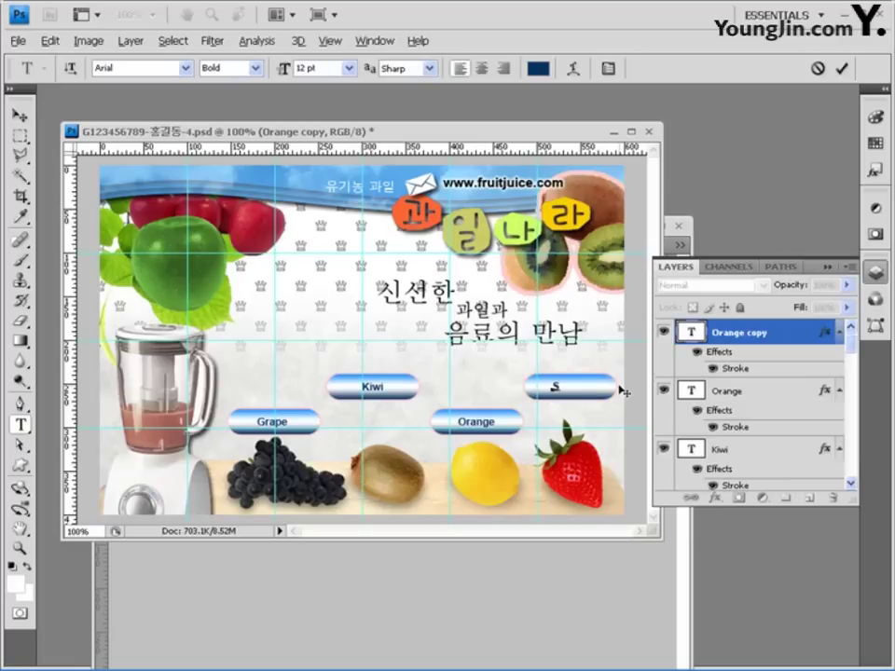
text(trawberry)
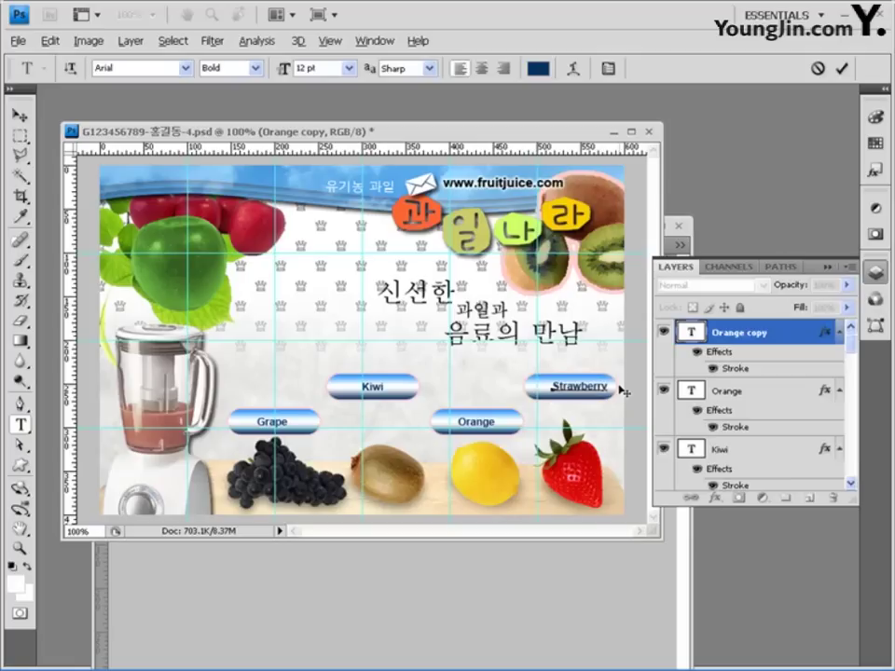
- Commit the Strawberry text and nudge the label horizontally until it is centred on its gradient button
click(19, 115)
key(Left)
key(Left)
key(Left)
key(Left)
key(Left)
key(Left)
key(Left)
key(Left)
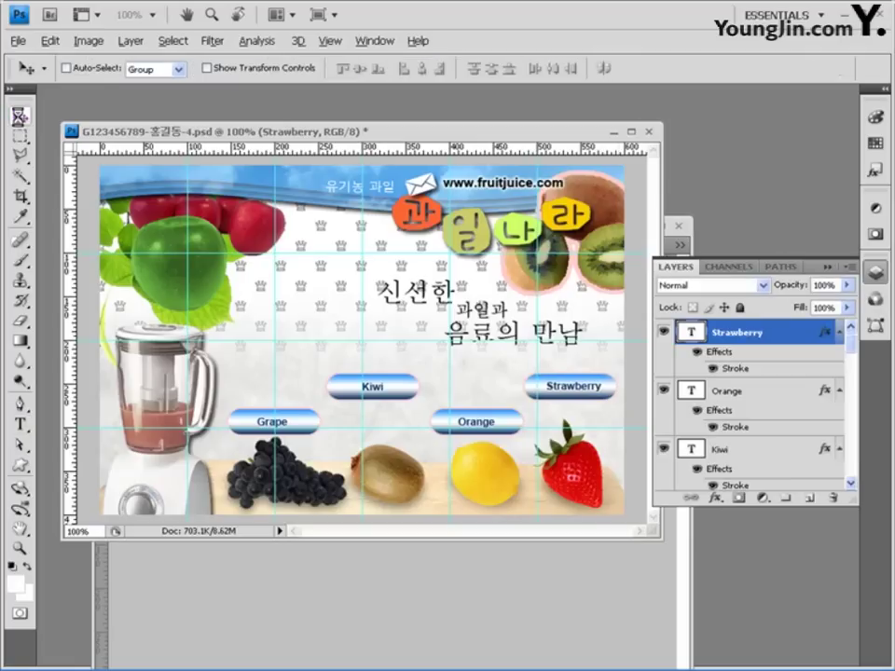
key(Right)
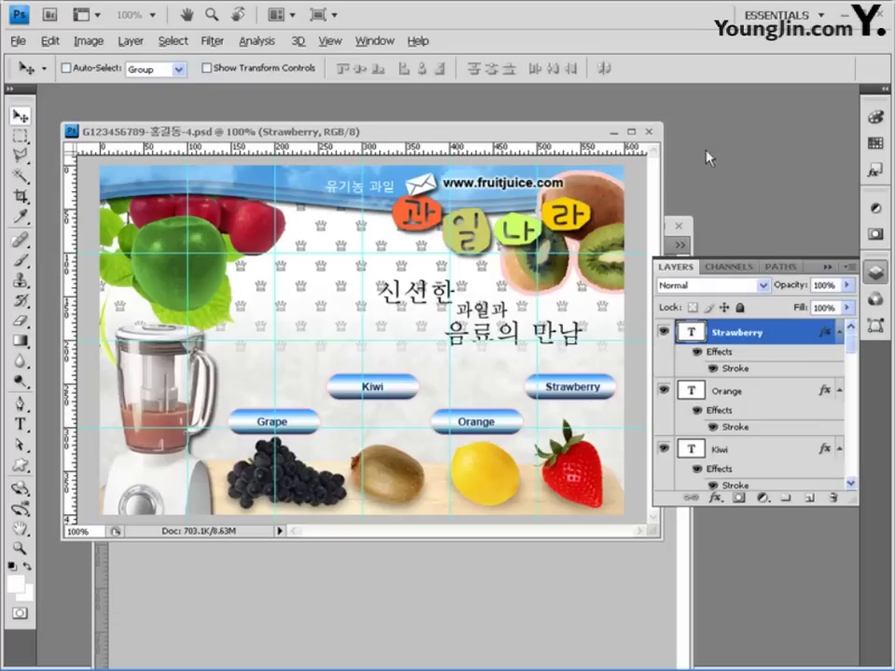
- Clear all guides from the composition
click(328, 42)
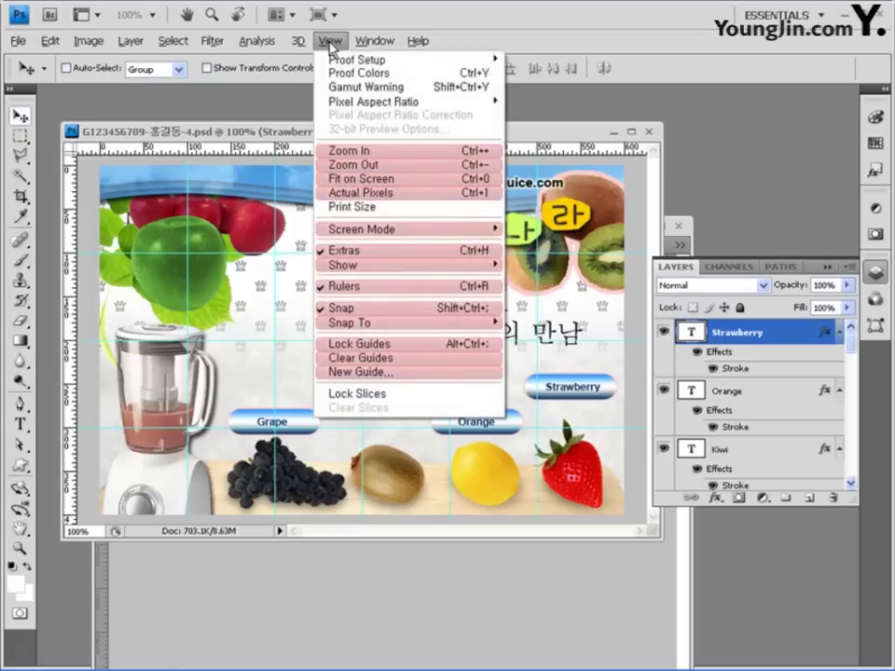
click(393, 358)
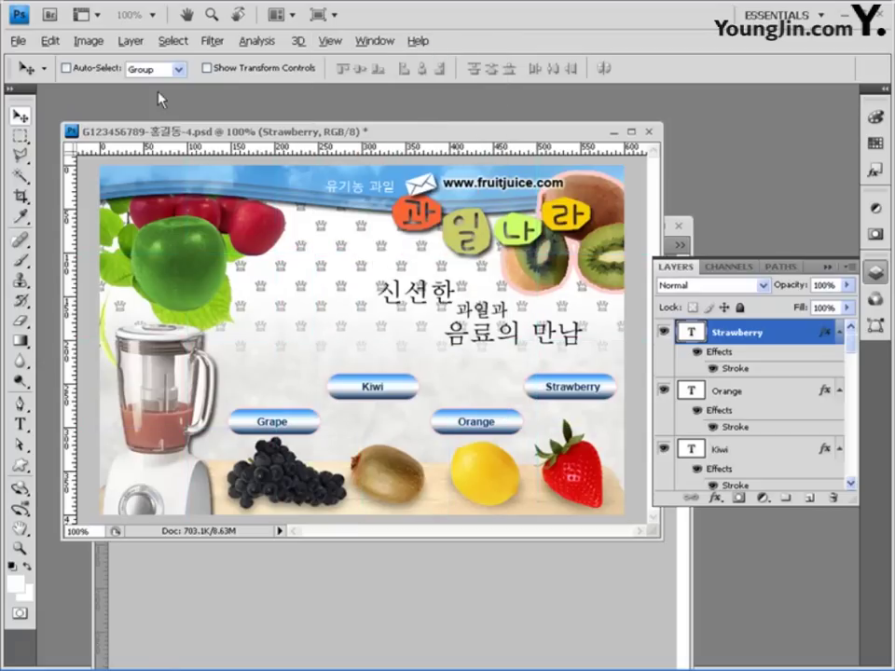
- Save a JPEG copy under the current file name in the GTQ folder of 내 문서, with quality 8 (High) and Baseline ("Standard") format
click(15, 42)
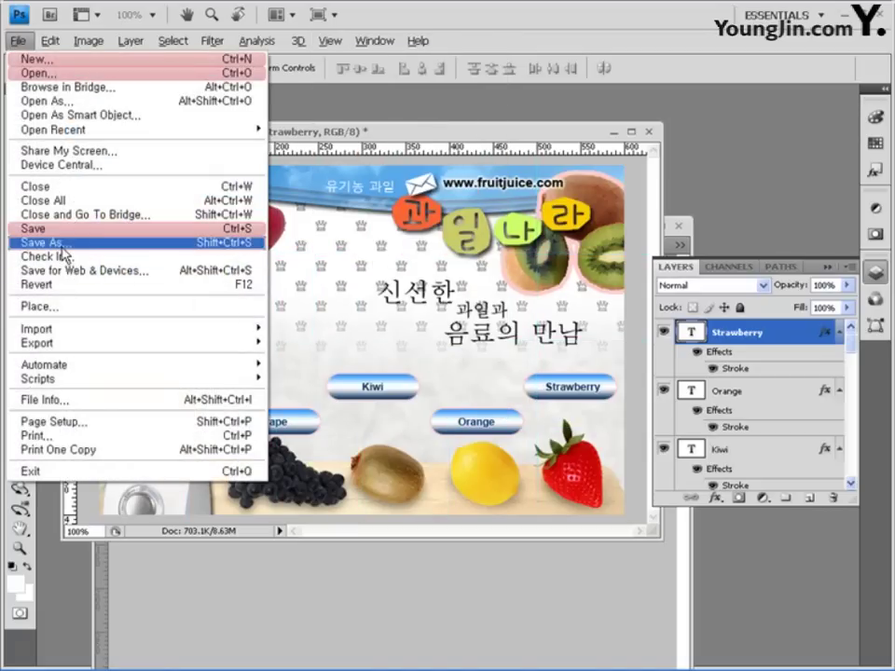
click(63, 242)
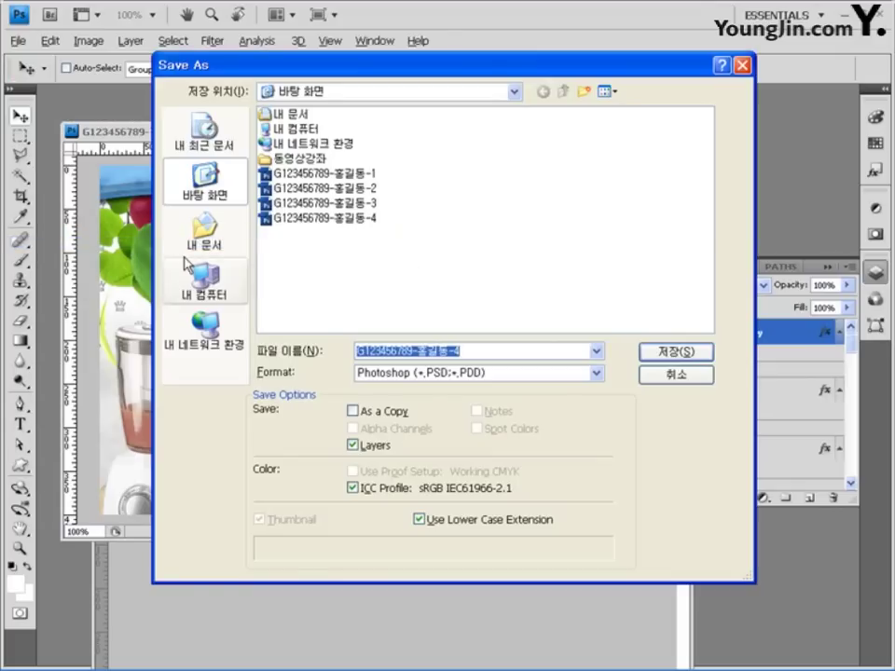
click(226, 244)
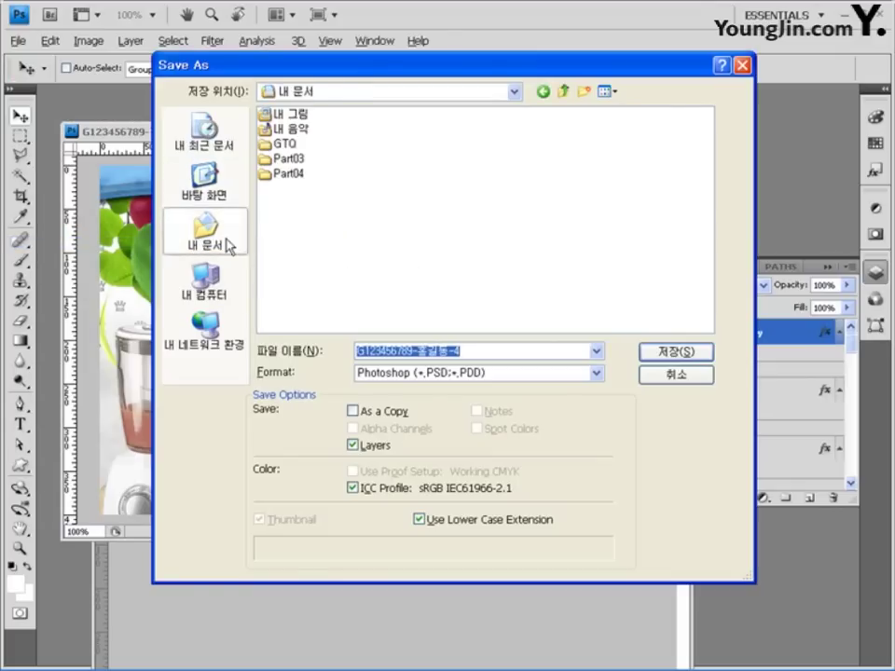
double_click(285, 144)
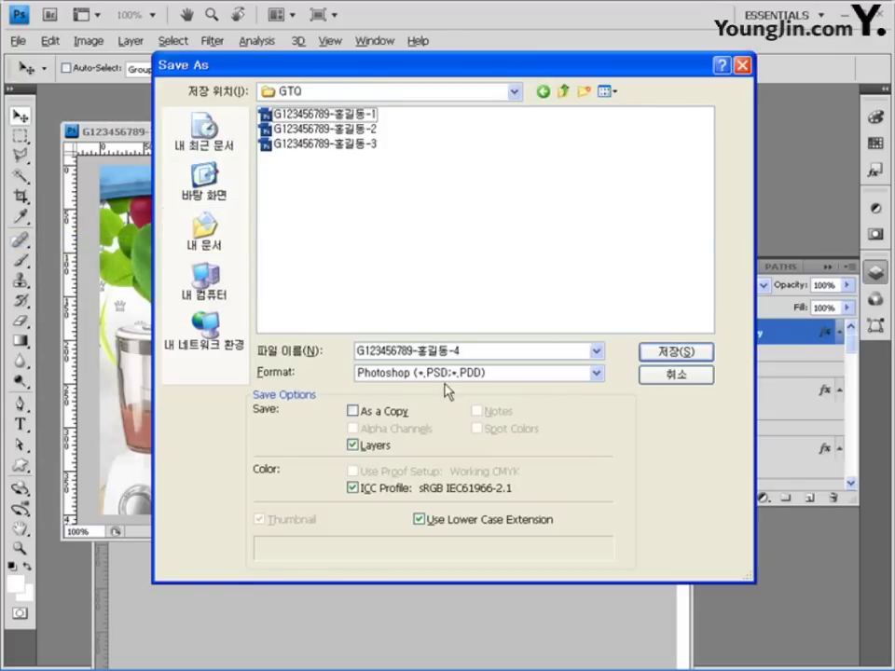
click(466, 373)
click(495, 388)
click(494, 372)
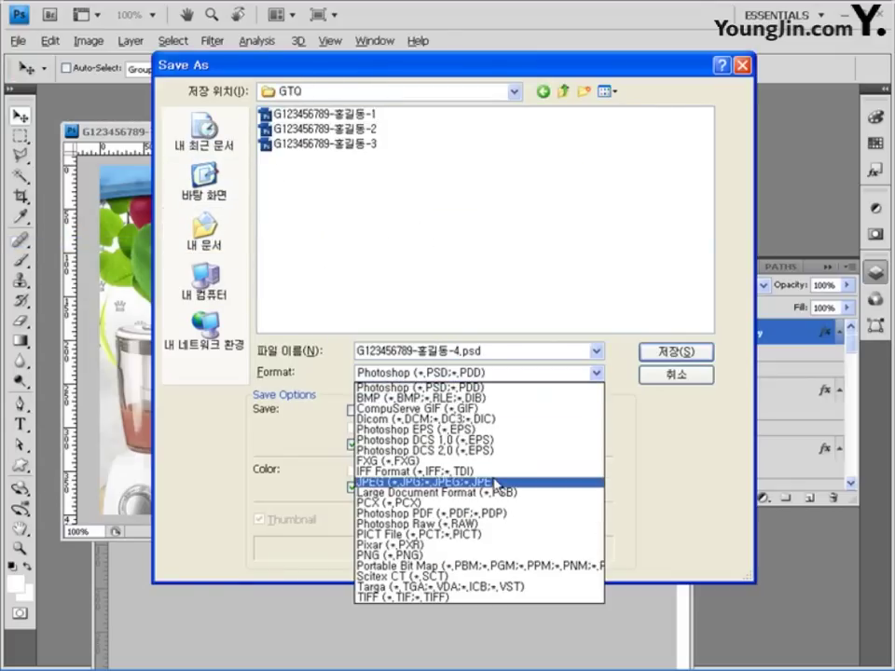
click(494, 483)
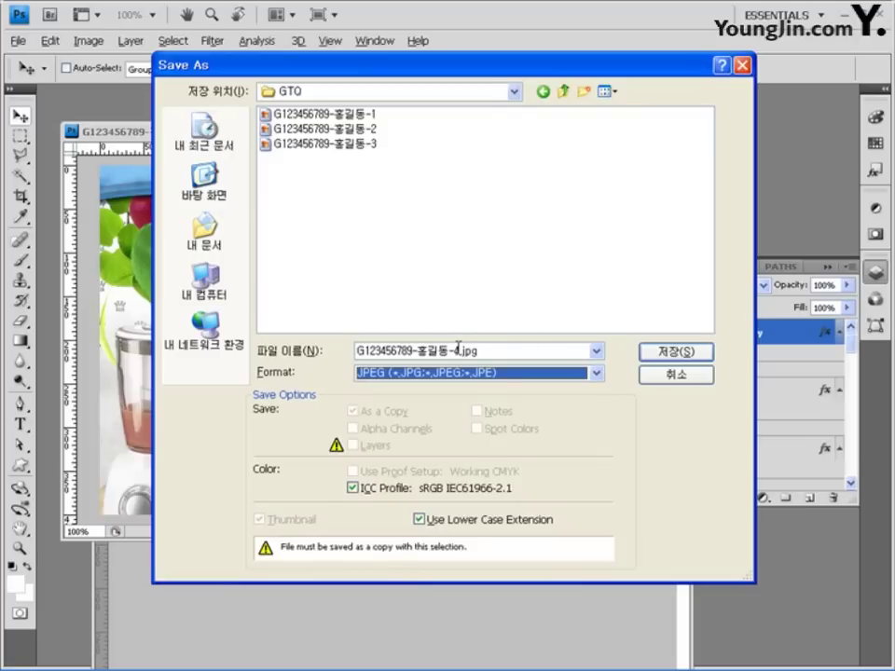
click(678, 352)
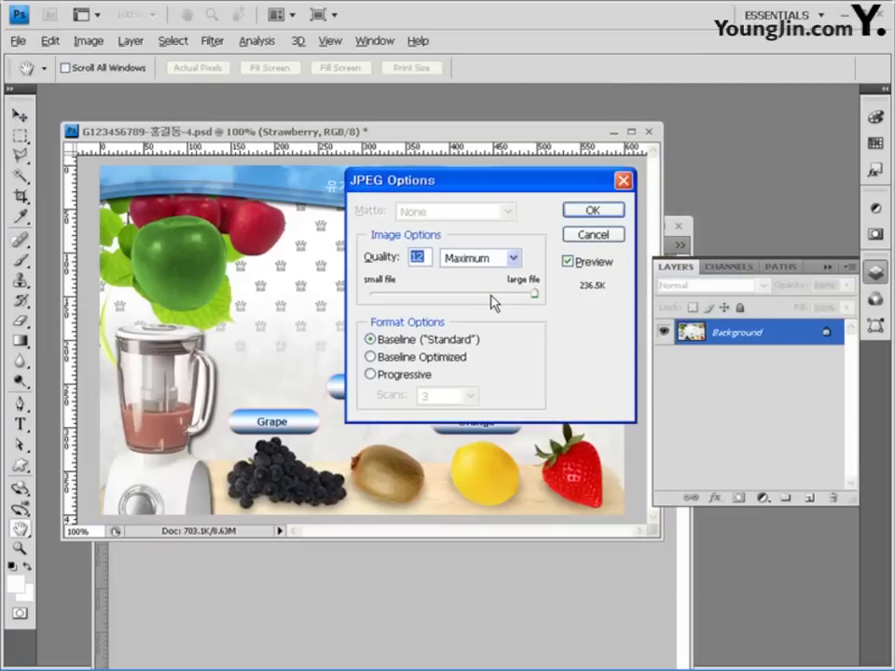
drag(497, 296, 481, 295)
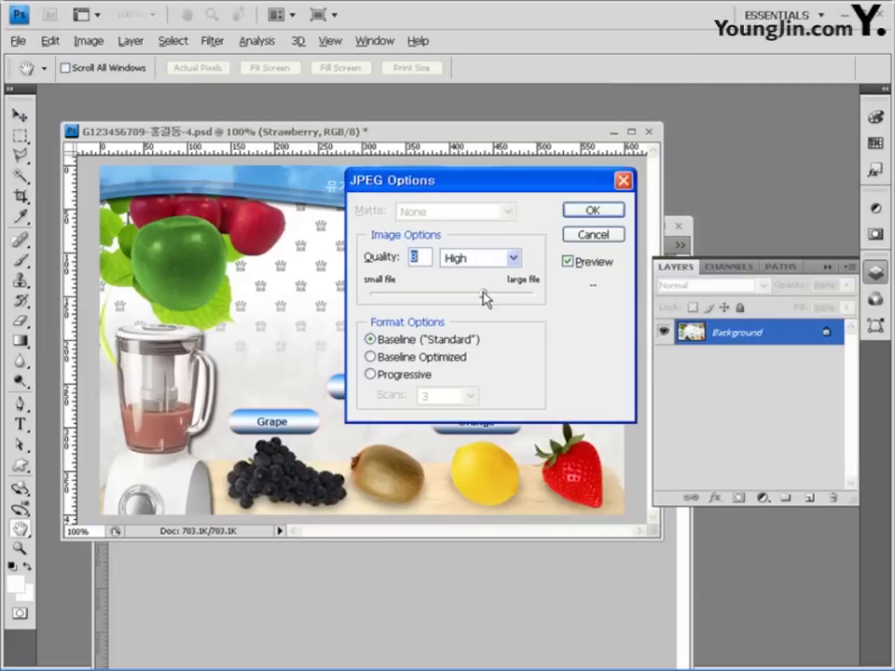
click(610, 212)
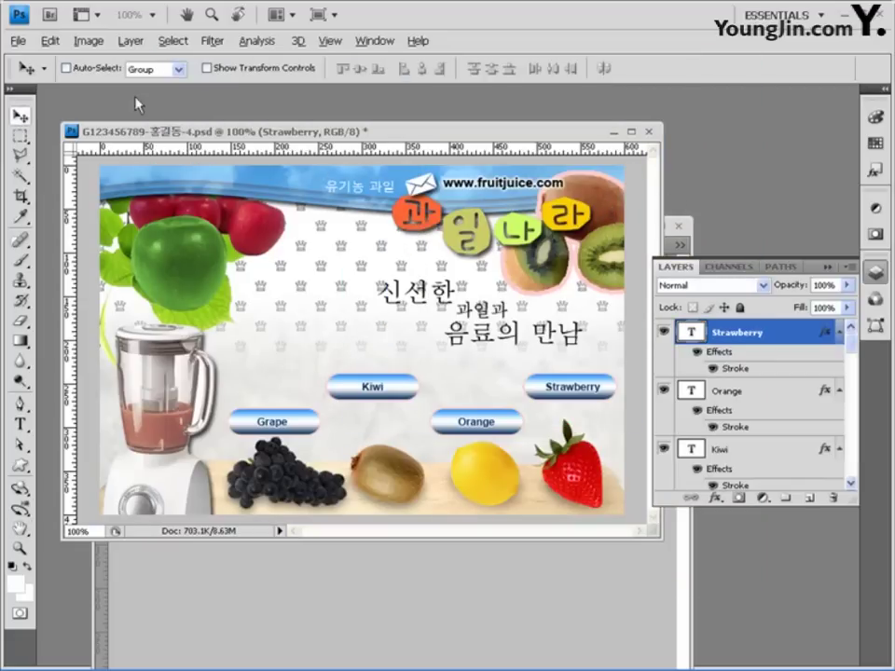
- Resize the image to 60 × 40 pixels with constrained proportions and scaled styles
click(90, 44)
click(93, 150)
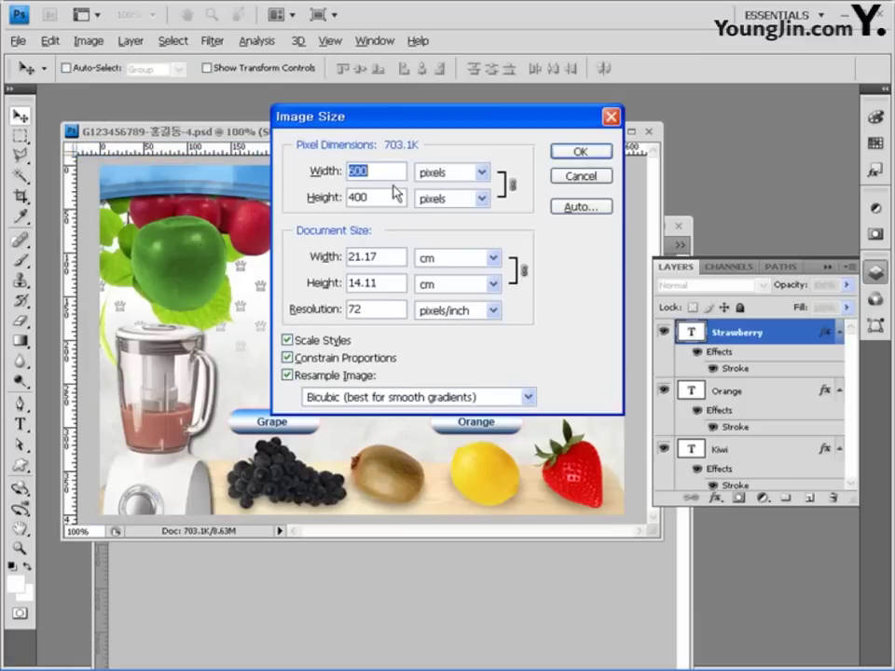
text(60)
key(BackSpace)
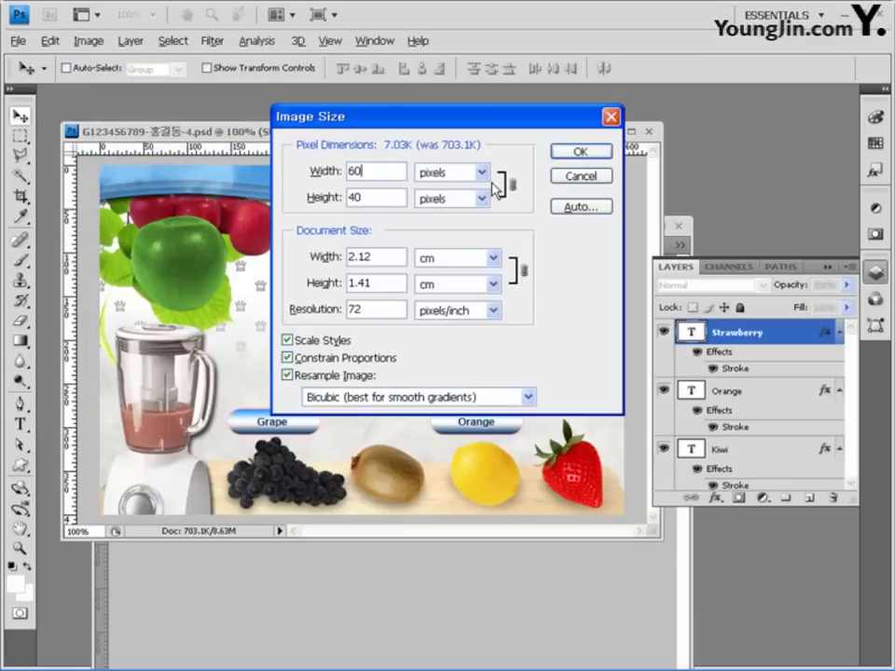
click(579, 152)
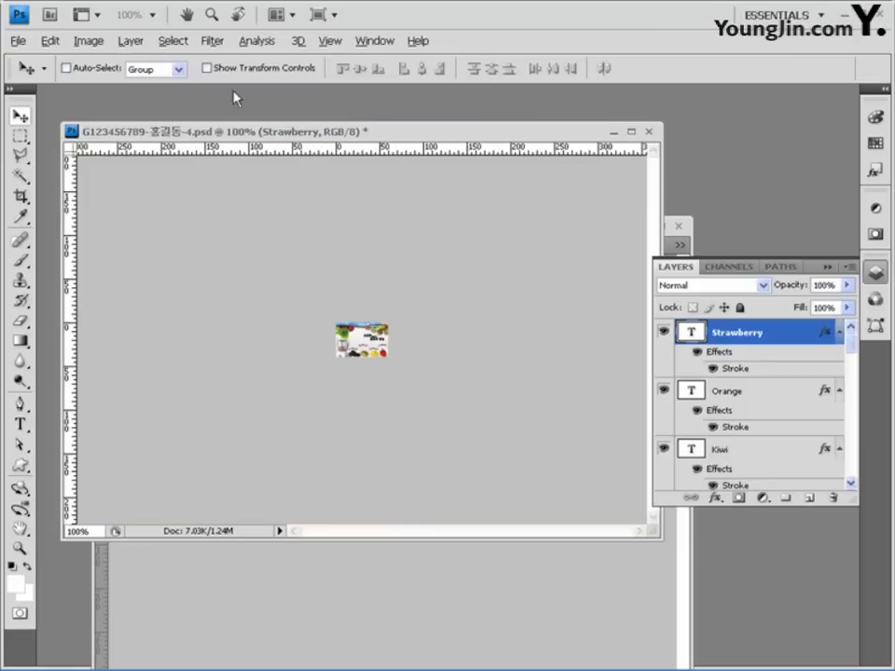
- Save the reduced image as a layered Photoshop PSD under the current file name in the GTQ folder of 내 문서
click(18, 41)
click(42, 242)
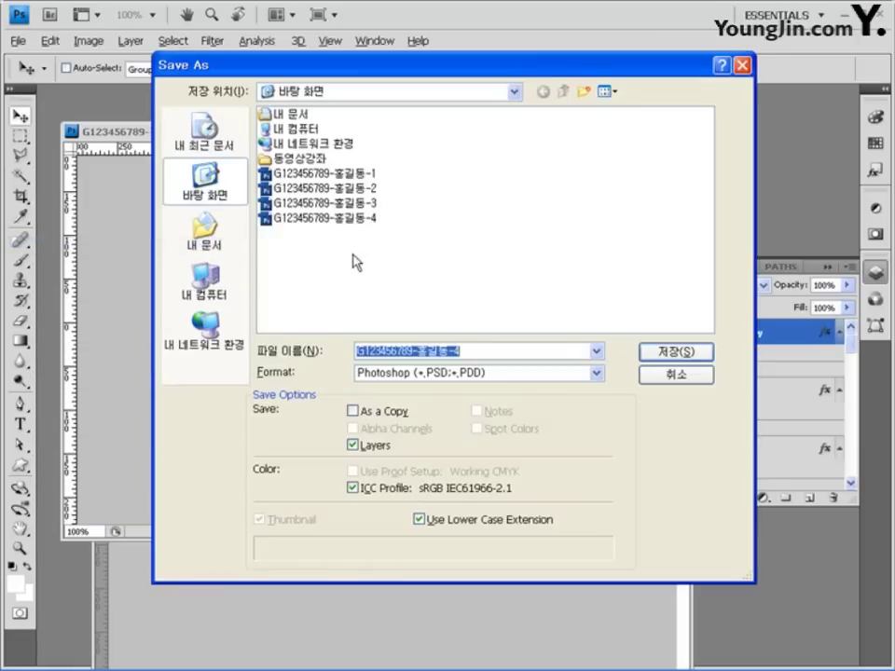
click(198, 241)
double_click(284, 144)
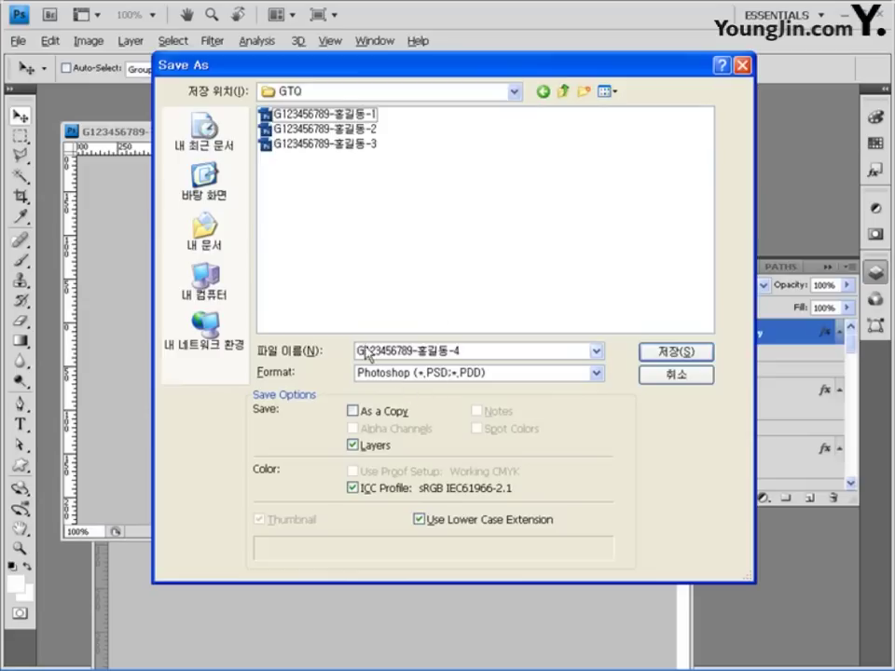
click(680, 355)
click(641, 211)
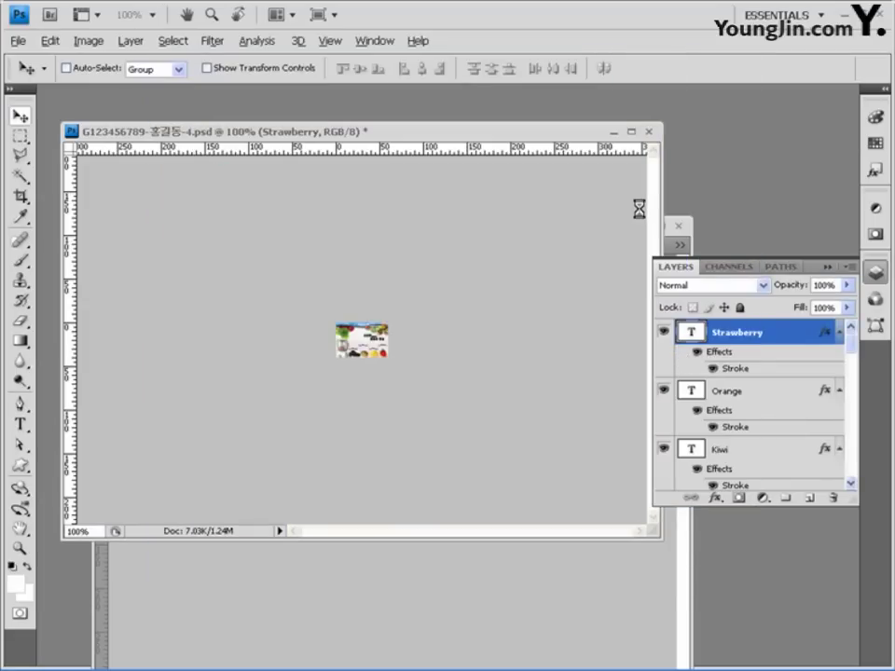